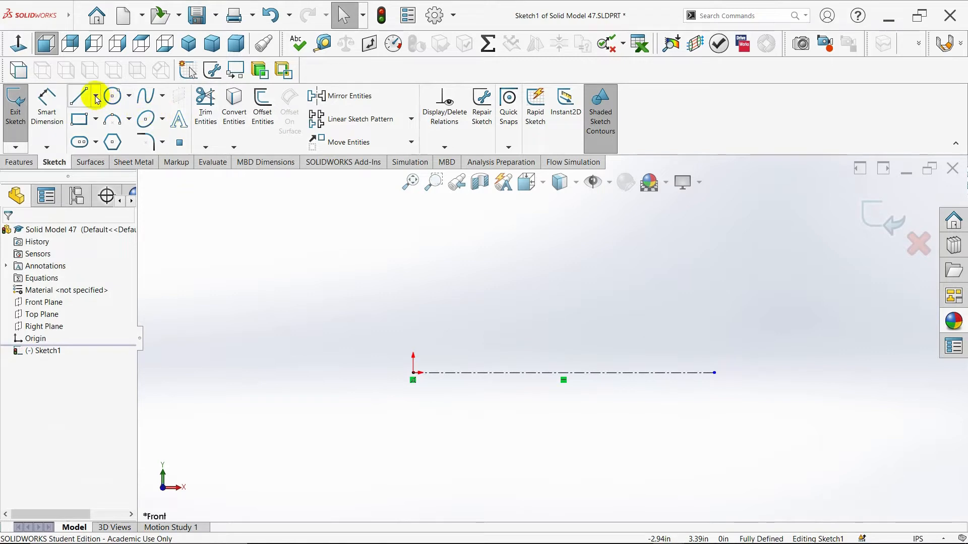
Sketch a vertical centerline about 2.61 in long straight up from the origin
click(95, 96)
click(96, 114)
click(96, 95)
click(103, 127)
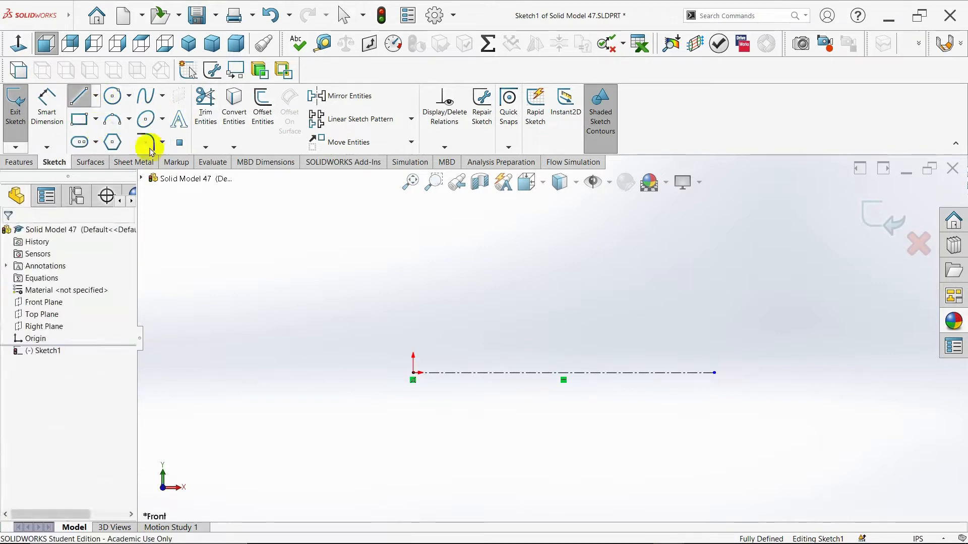
click(413, 373)
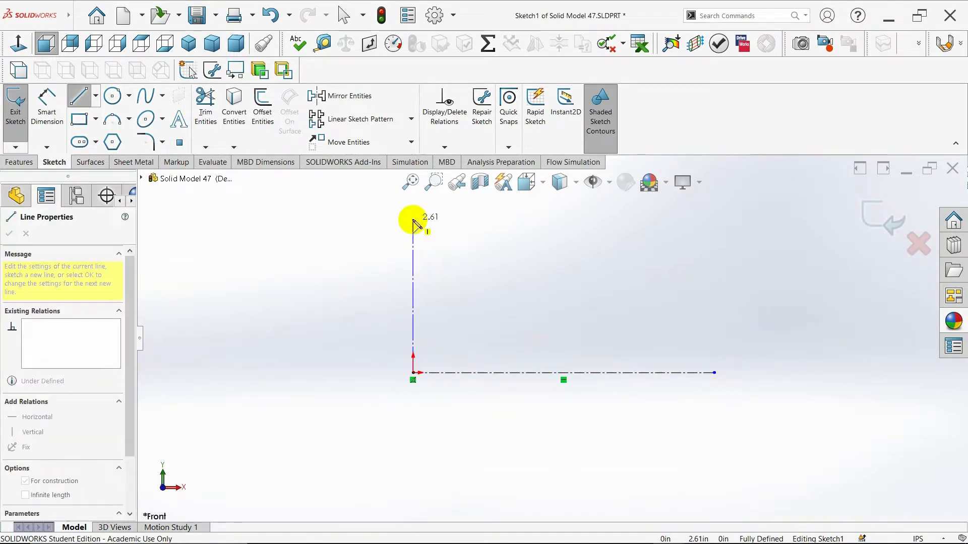
key(Escape)
scroll(452, 331, down, 1)
ctrl+middle_drag(453, 332, 480, 327)
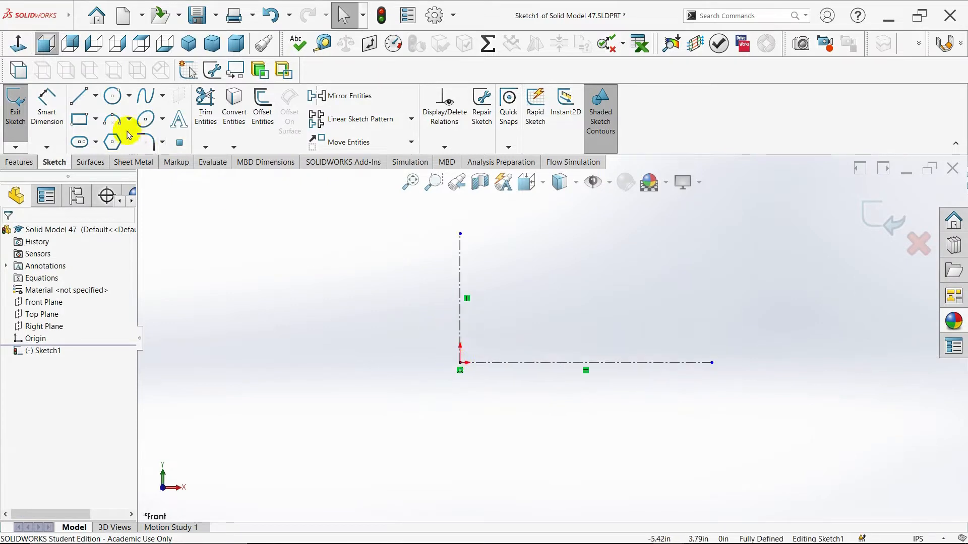
Sketch a vertical centerline about 2.07 in long straight down from the origin
click(94, 101)
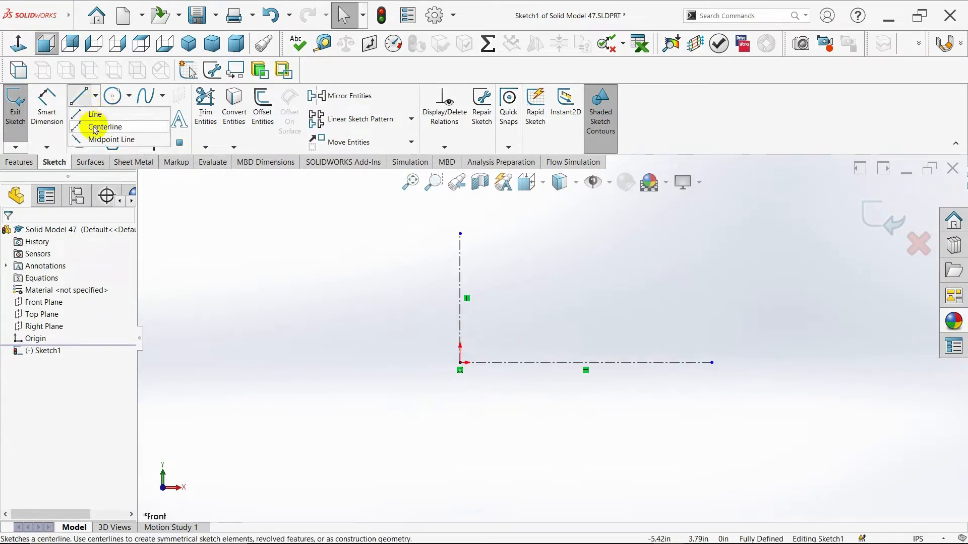
click(460, 363)
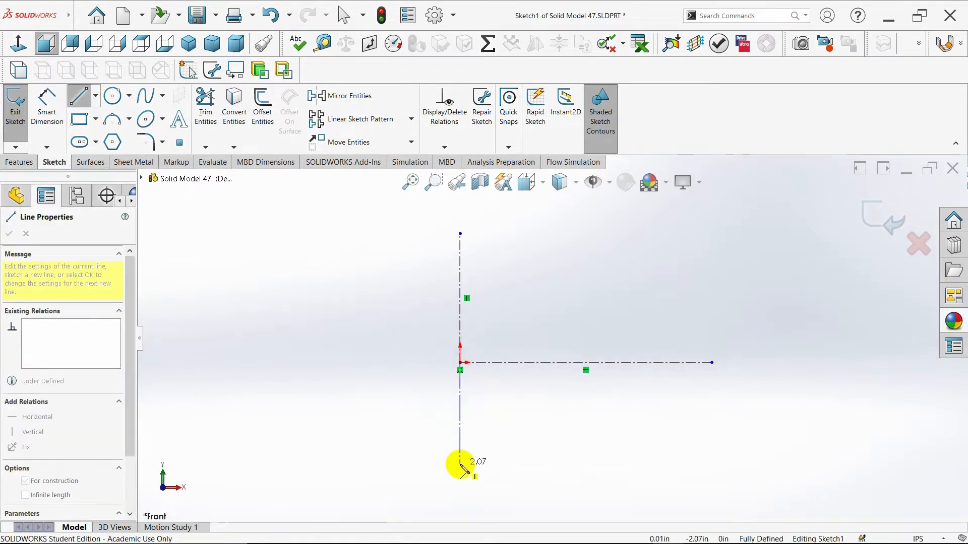
click(460, 464)
key(Escape)
Sketch a horizontal centerline from the origin toward negative X, opposite the existing horizontal centerline
click(112, 96)
click(95, 96)
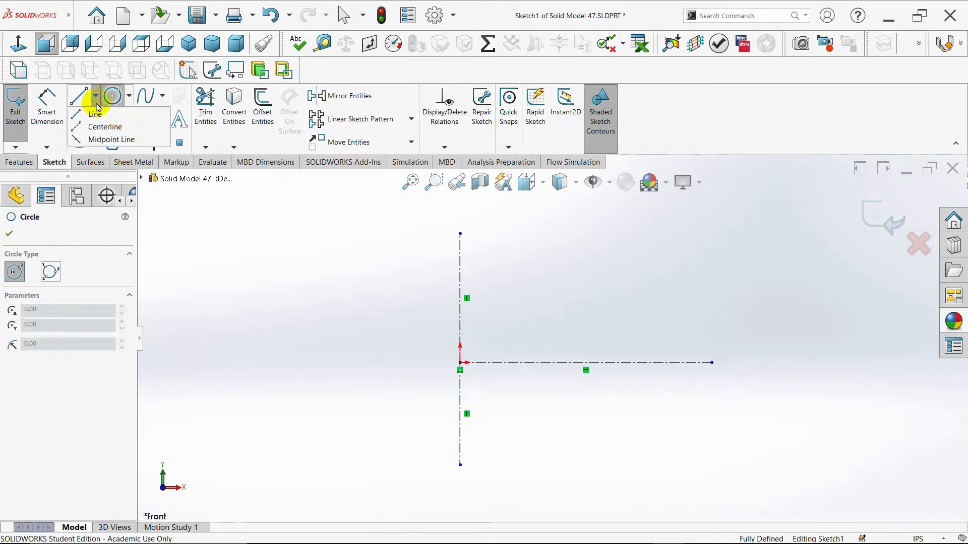
click(101, 127)
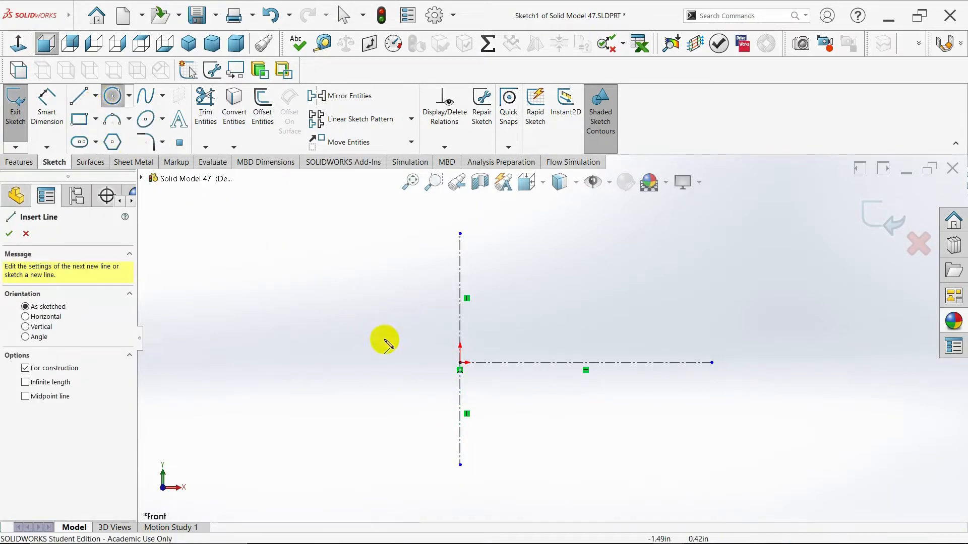
click(460, 362)
click(281, 363)
key(Escape)
scroll(454, 362, up, 2)
key(f)
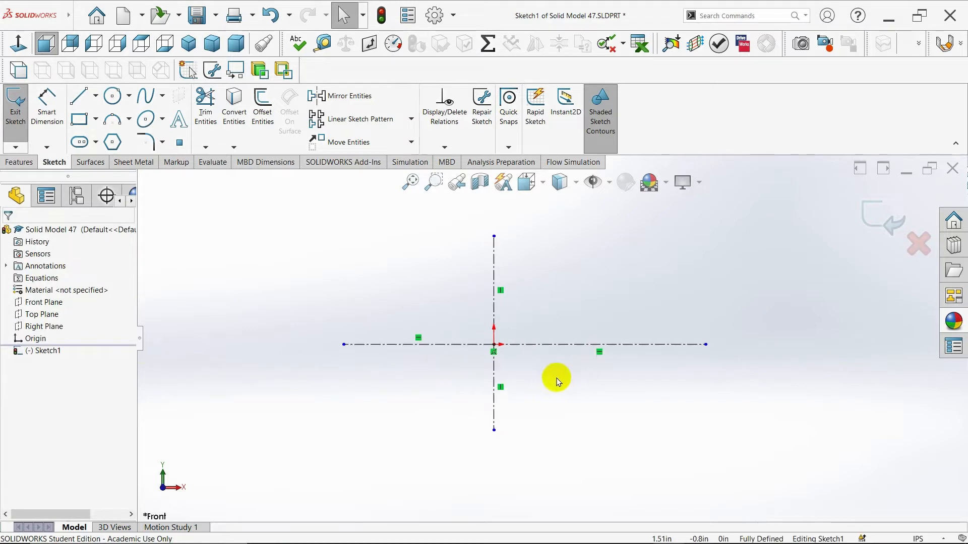
Lengthen the lower centerline to about 2.76 in below the origin and the negative-X centerline to about 4.68 in
scroll(557, 378, down, 1)
scroll(557, 378, up, 2)
drag(503, 413, 502, 432)
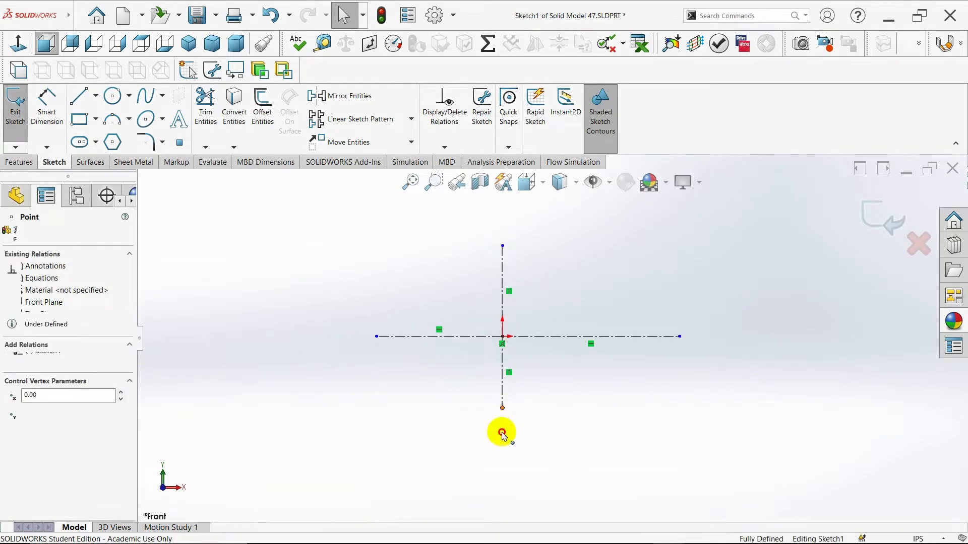
click(389, 369)
drag(375, 335, 339, 335)
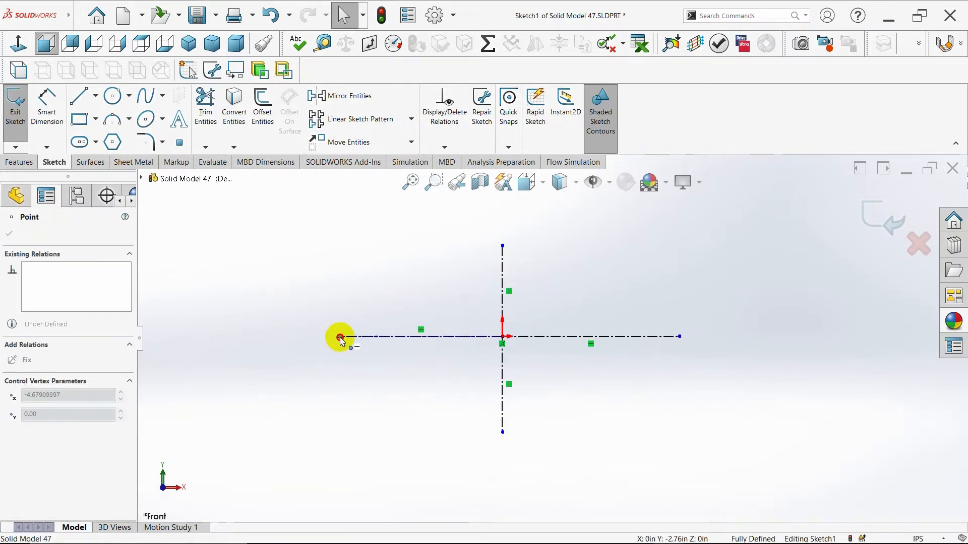
Sketch a circle about 3.32 in in diameter centered on the origin
click(110, 96)
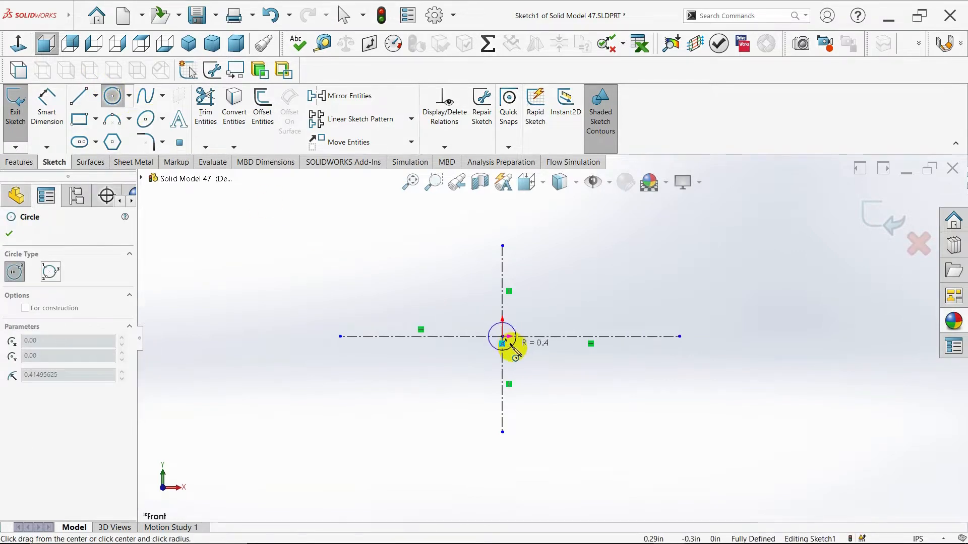
key(Escape)
click(111, 96)
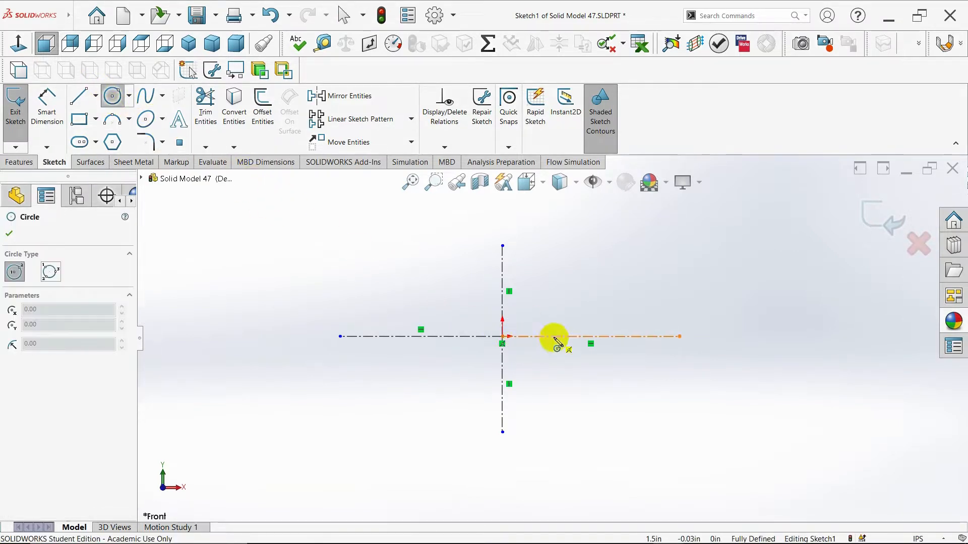
click(503, 337)
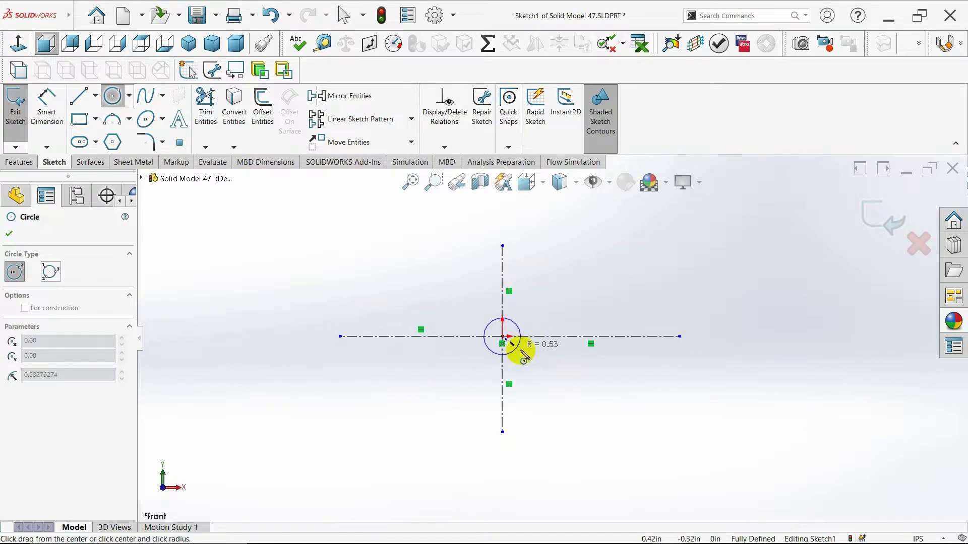
click(548, 372)
Dimension the origin circle's diameter as 0.87 in
click(50, 116)
click(446, 316)
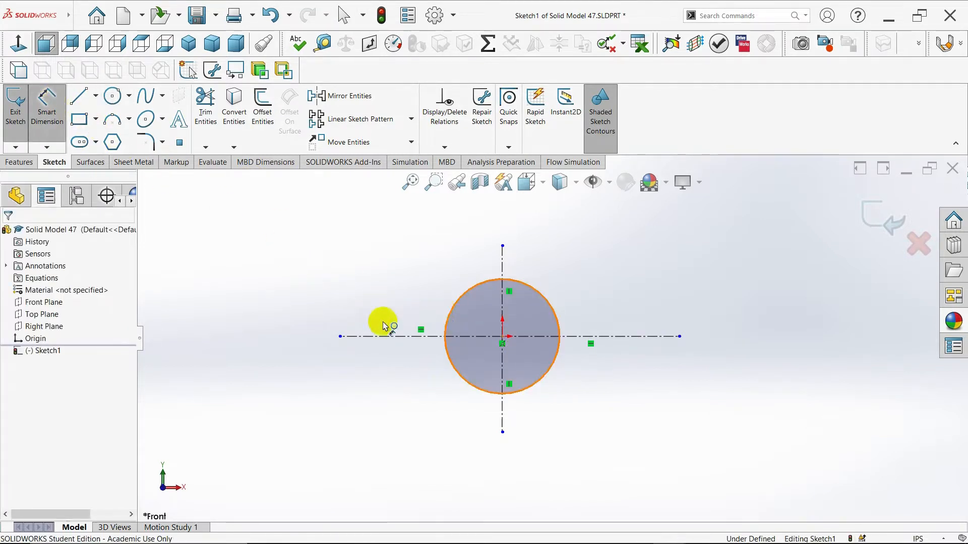
click(278, 329)
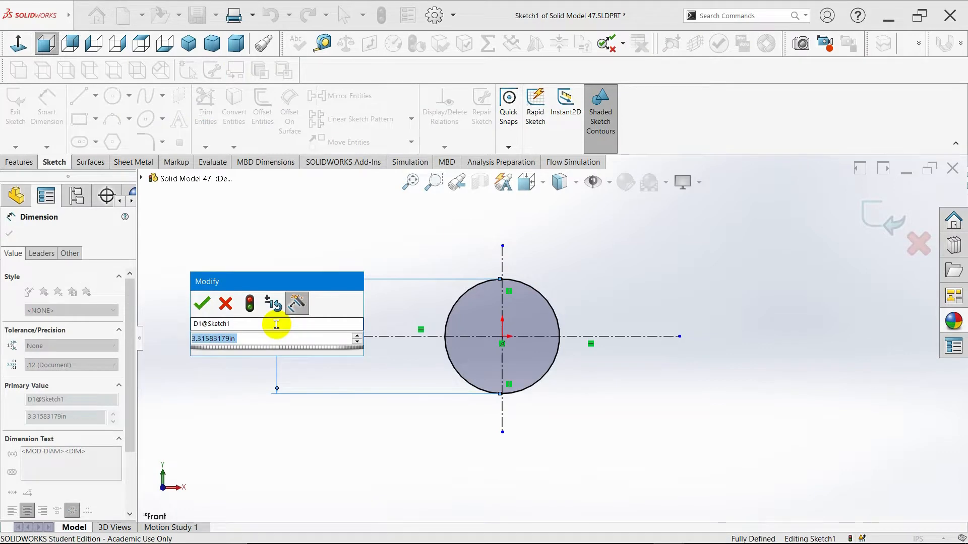
text(.87)
key(Return)
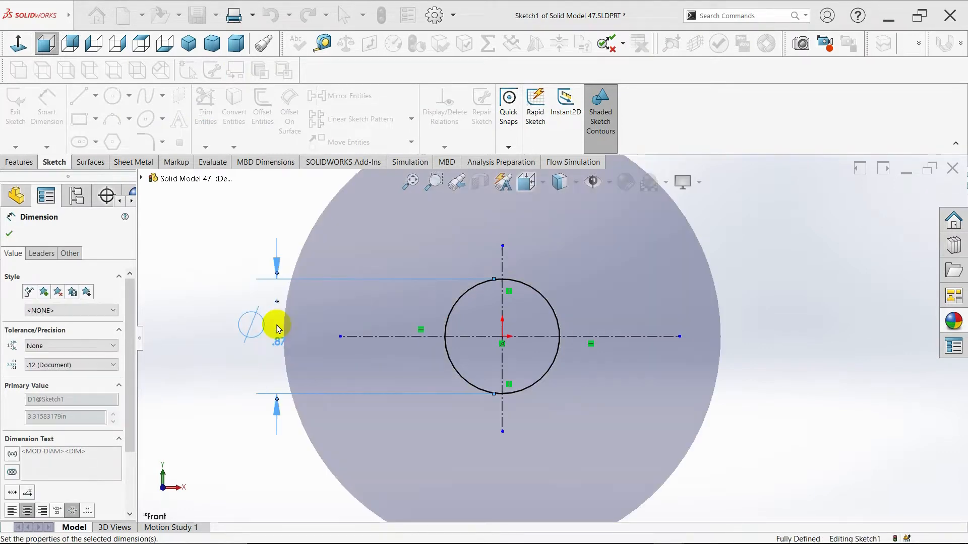
key(Escape)
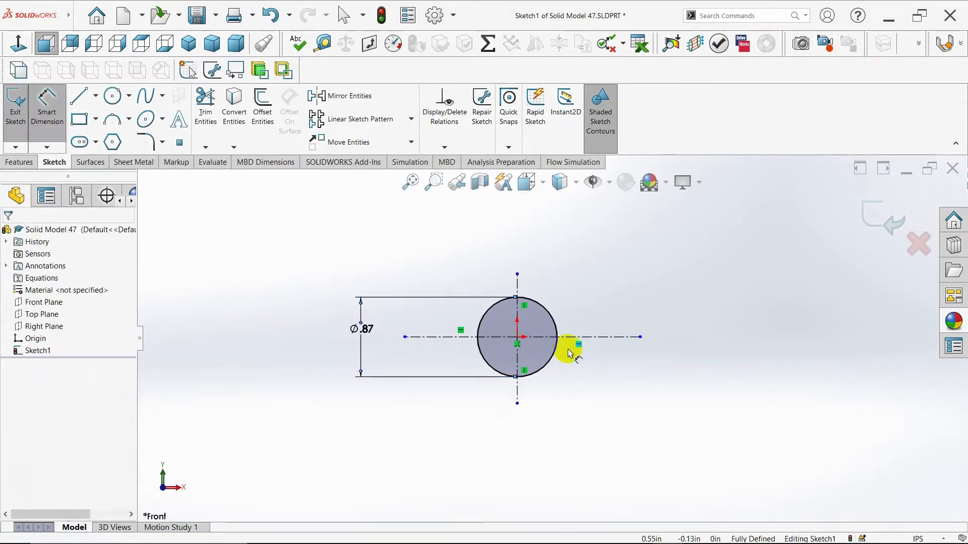
key(Escape)
Stretch all four centerlines farther out past the origin circle, the lower one to about 1.59 in below the origin
scroll(561, 352, up, 2)
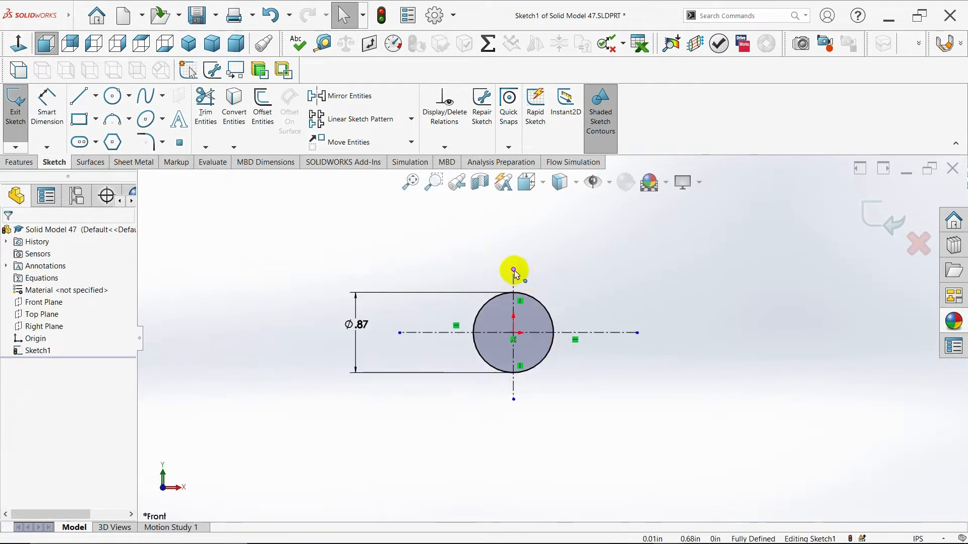
drag(514, 272, 514, 202)
drag(637, 334, 711, 333)
drag(401, 336, 288, 333)
drag(514, 403, 520, 481)
scroll(606, 370, up, 2)
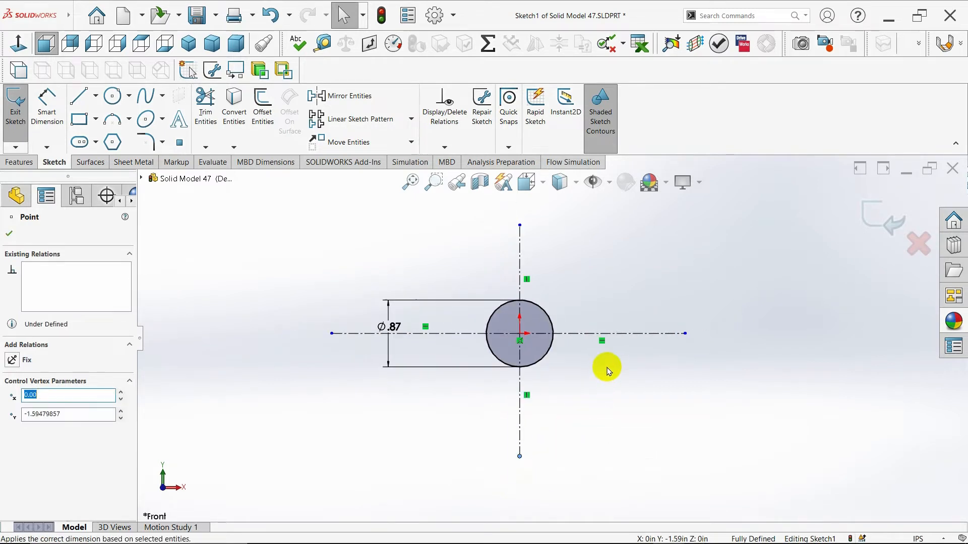
scroll(614, 347, down, 1)
click(578, 281)
Sketch a second circle about 1.40 in in diameter centered on the vertical centerline above the origin circle
scroll(578, 278, up, 2)
scroll(577, 277, down, 2)
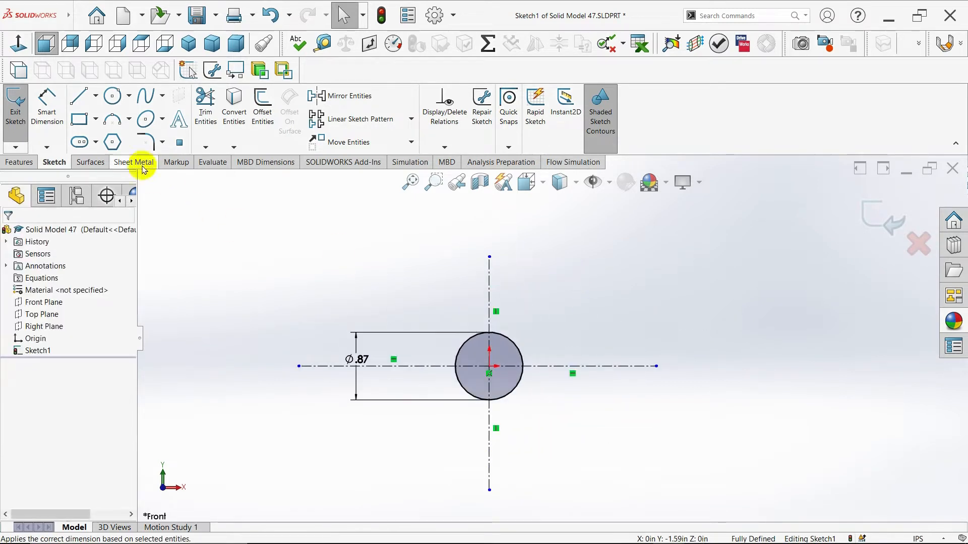
click(112, 95)
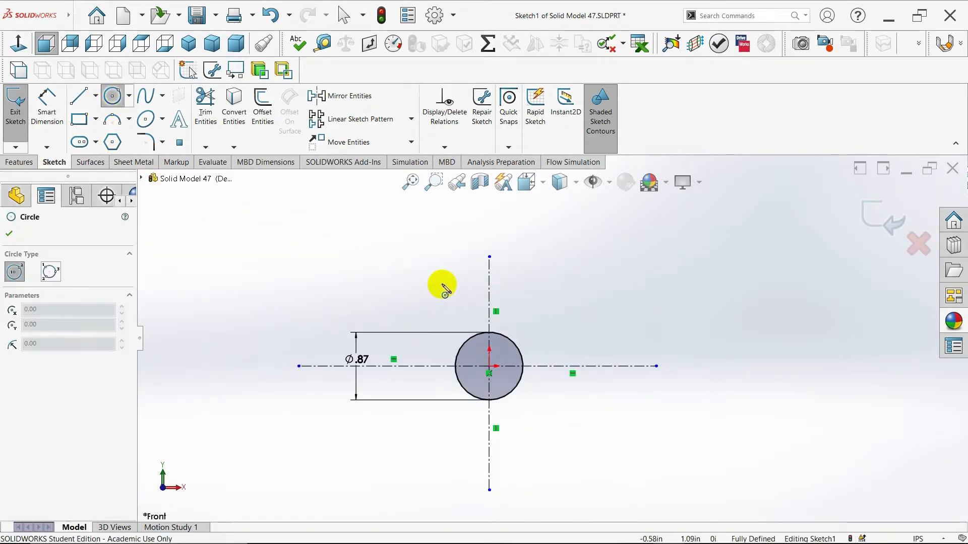
click(489, 280)
click(525, 317)
Dimension the upper circle's diameter as 0.87 in
click(47, 109)
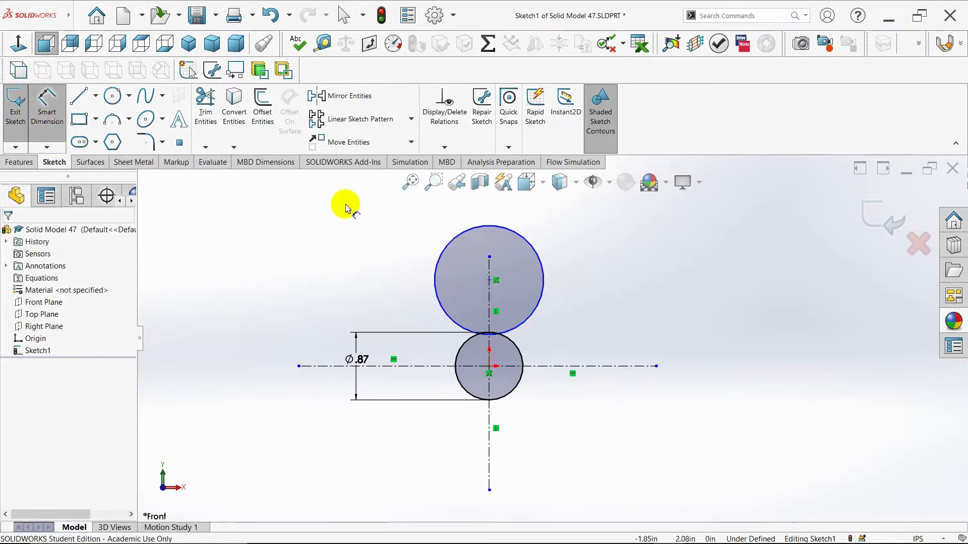
click(581, 295)
click(617, 289)
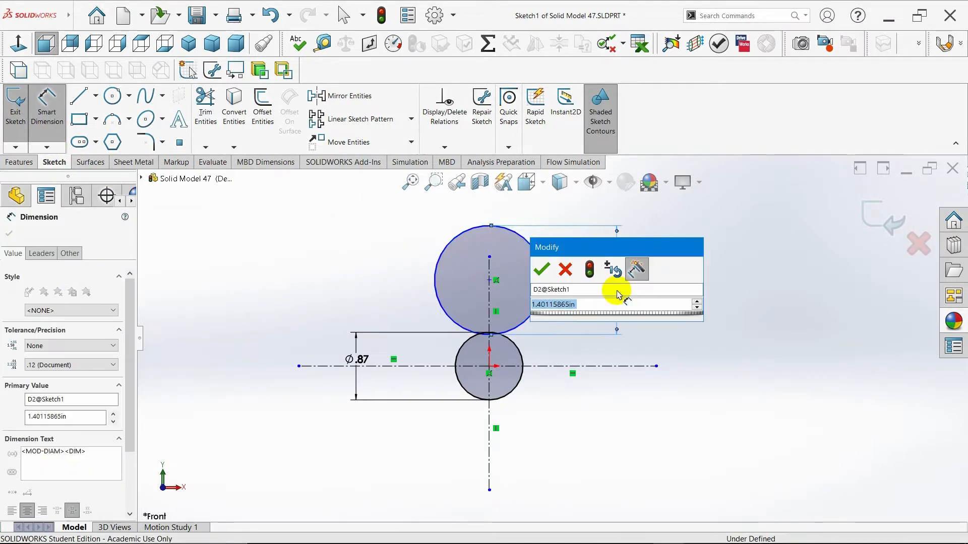
key(BackSpace)
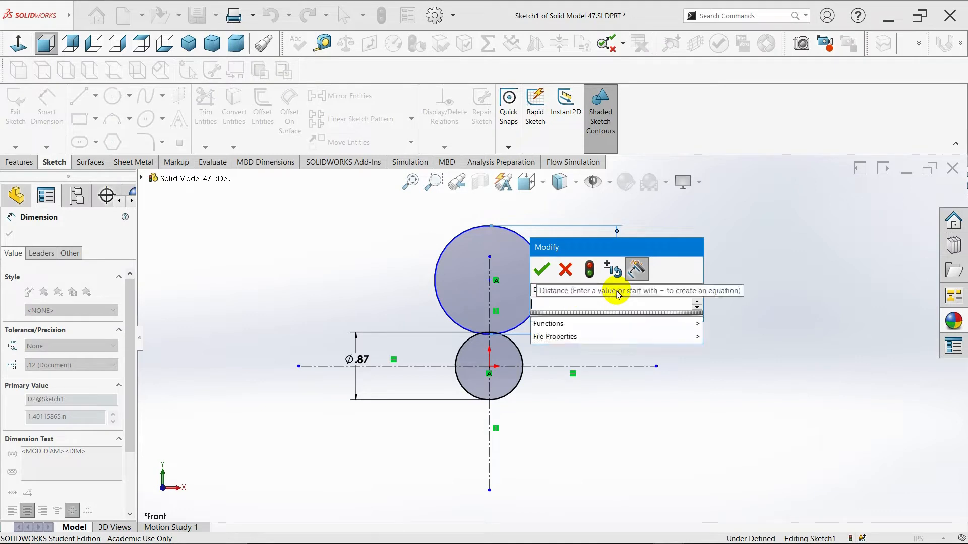
text(.87)
key(Return)
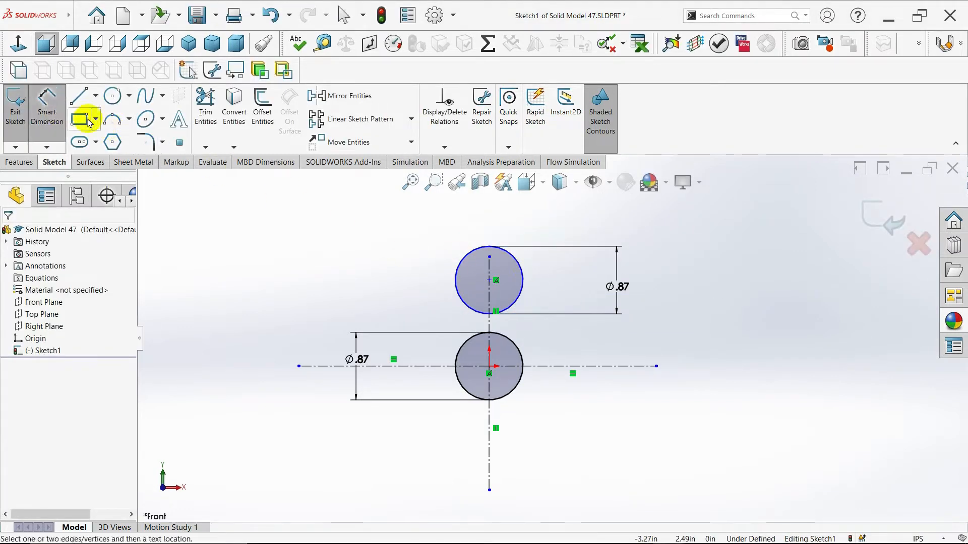
Sketch a larger concentric circle about 1.65 in in diameter around the upper circle
click(490, 283)
click(230, 142)
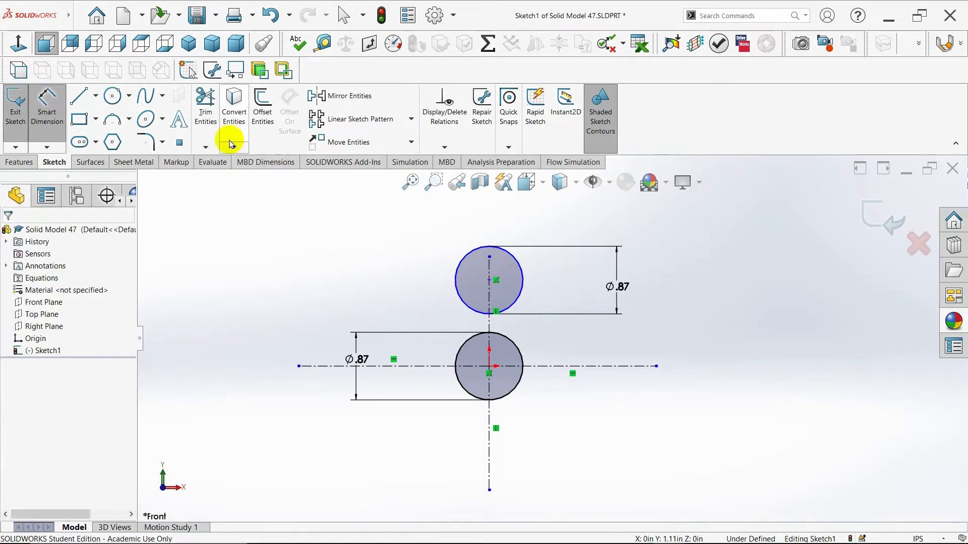
click(115, 97)
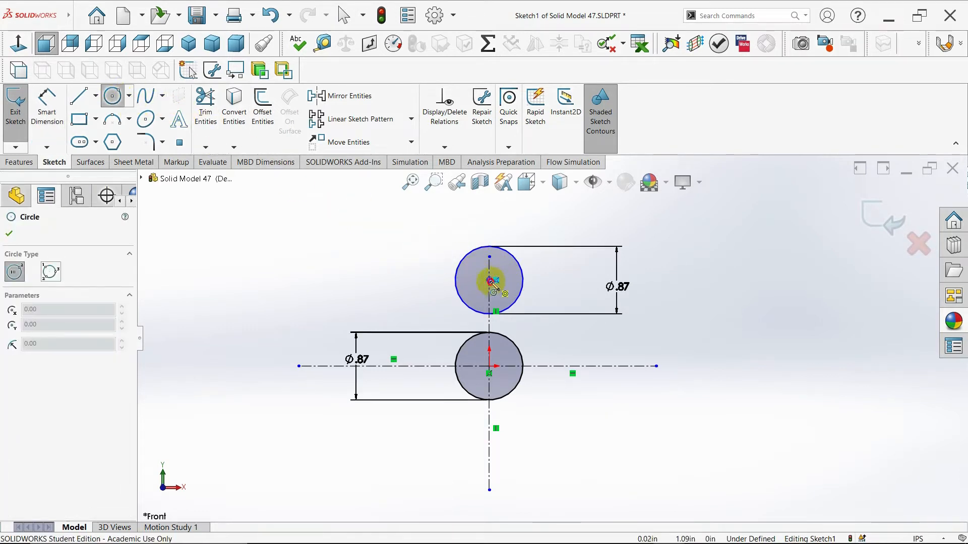
drag(492, 283, 540, 313)
key(Escape)
click(46, 113)
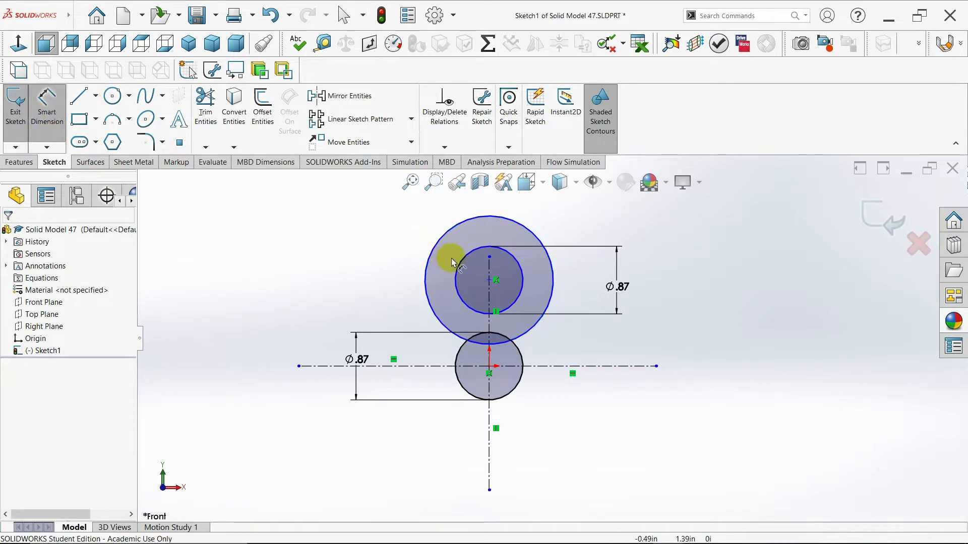
click(429, 260)
click(340, 261)
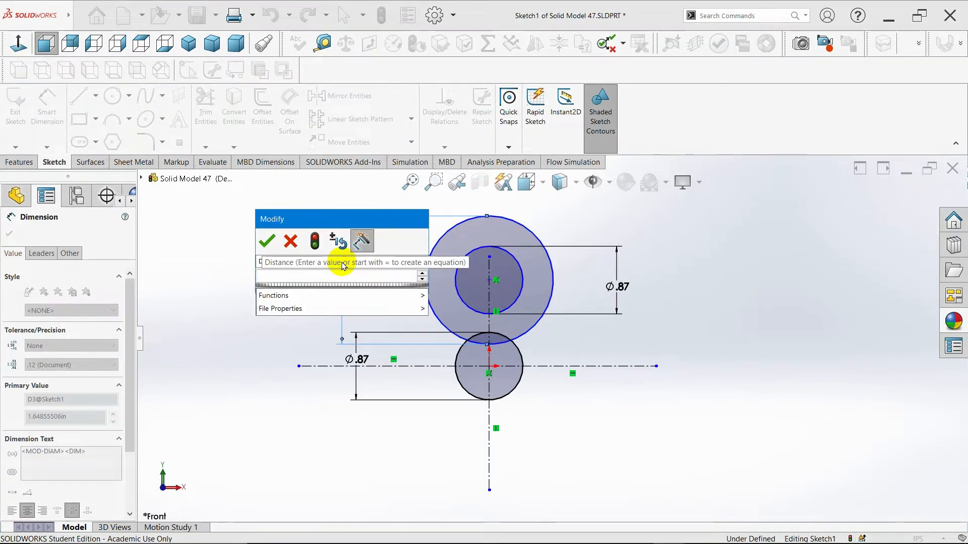
click(291, 241)
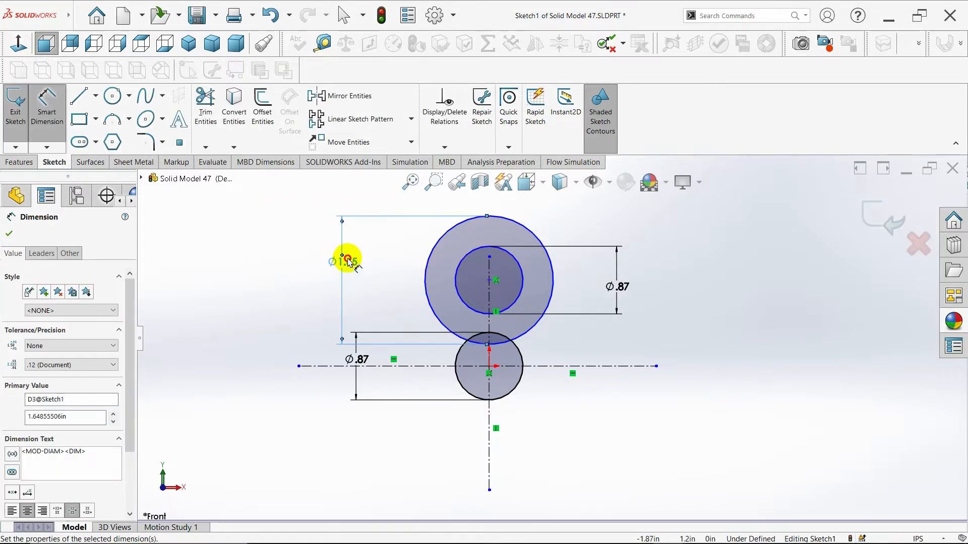
key(Delete)
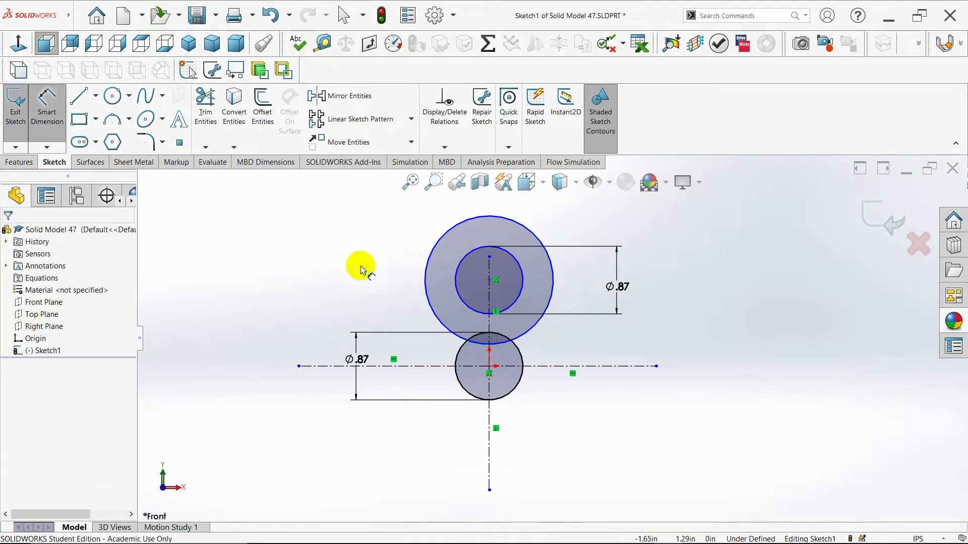
Dimension the gap between the two upper concentric circles as 0.15 in and place the dimension text outside them
click(457, 292)
click(424, 297)
click(441, 287)
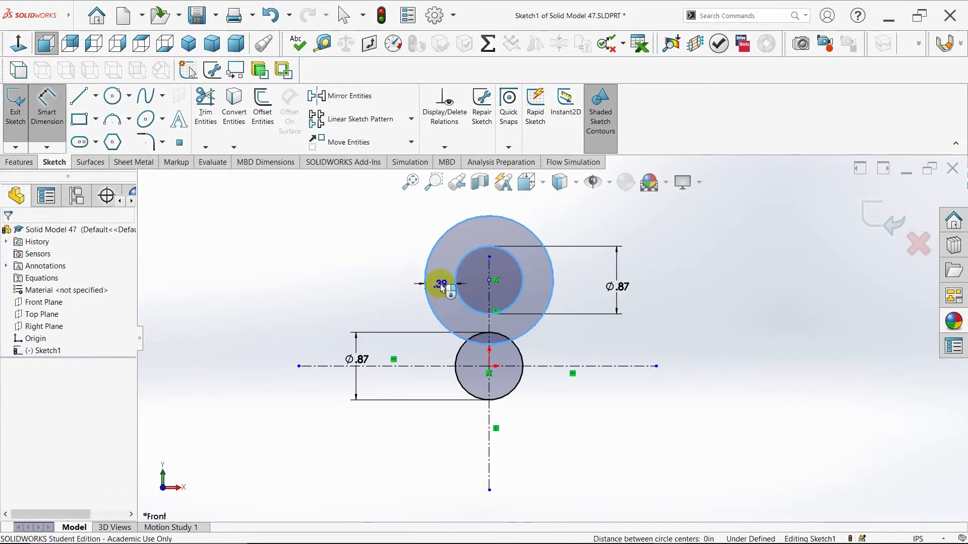
key(BackSpace)
text(.15)
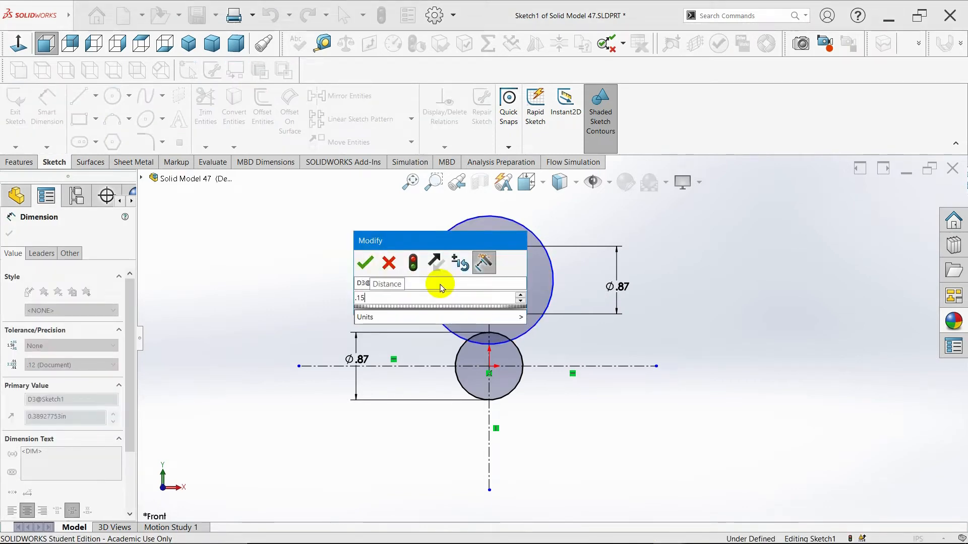
key(Return)
click(9, 234)
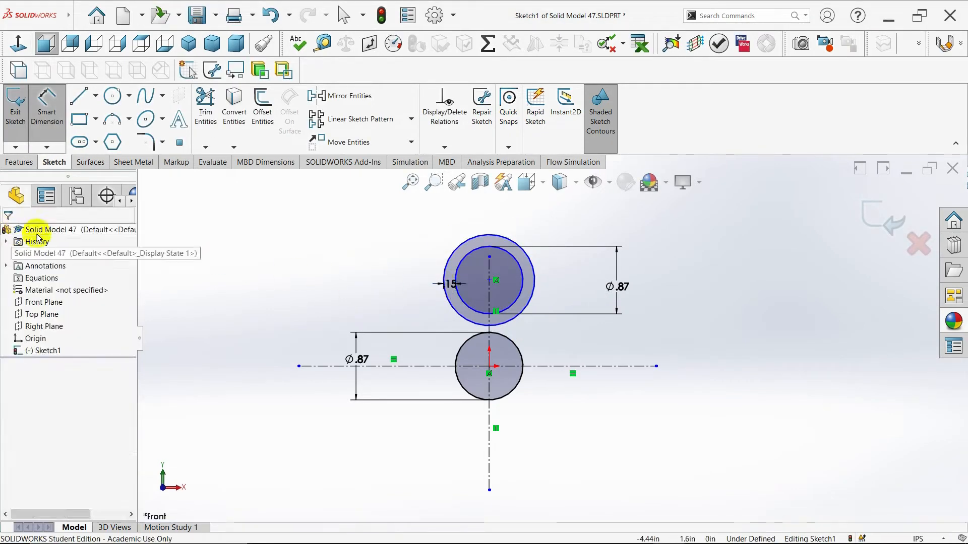
drag(438, 286, 439, 291)
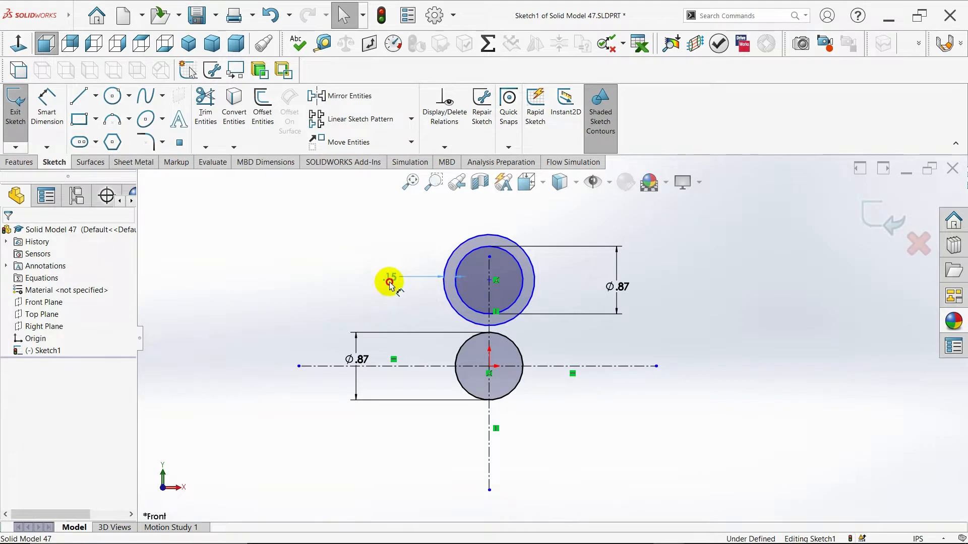
Dimension the vertical distance between the upper circles' center and the origin as 1.25 in
click(493, 323)
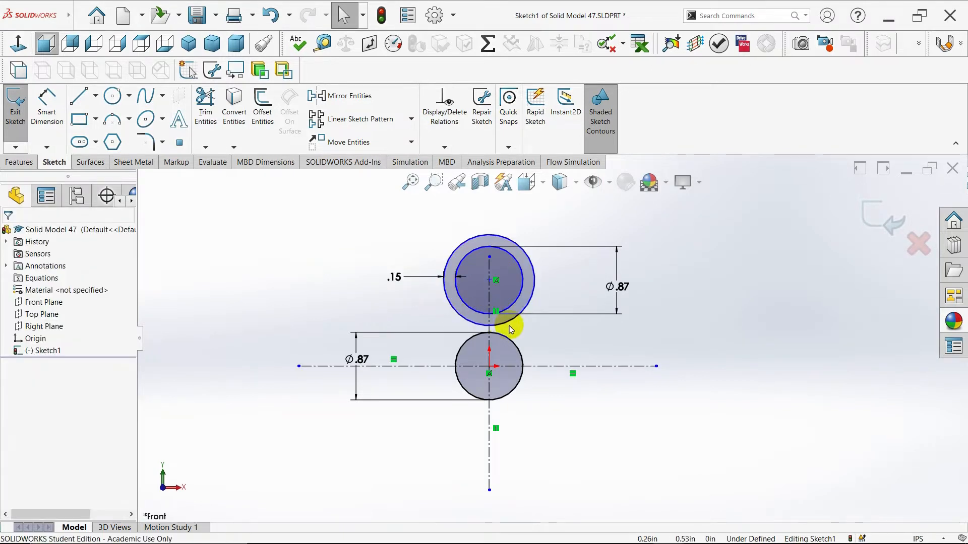
click(46, 103)
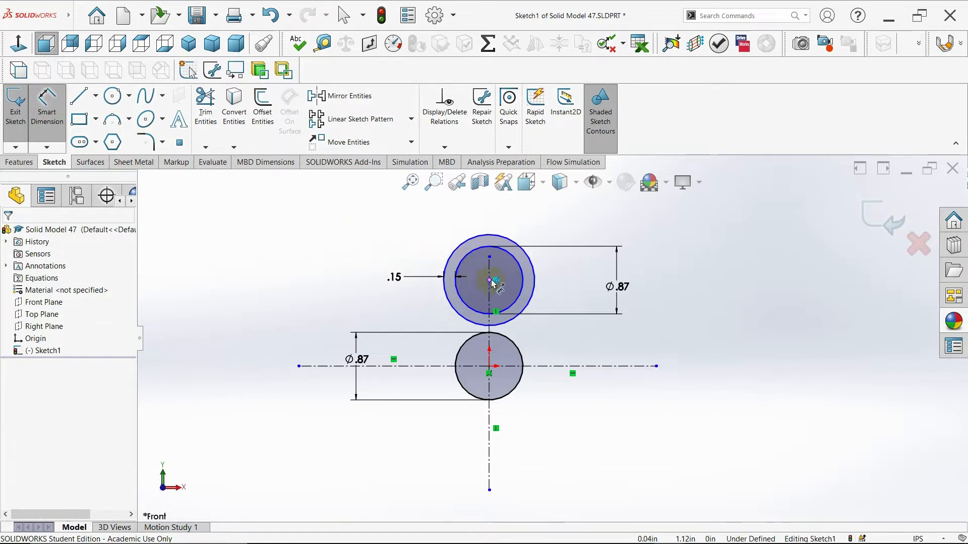
click(493, 324)
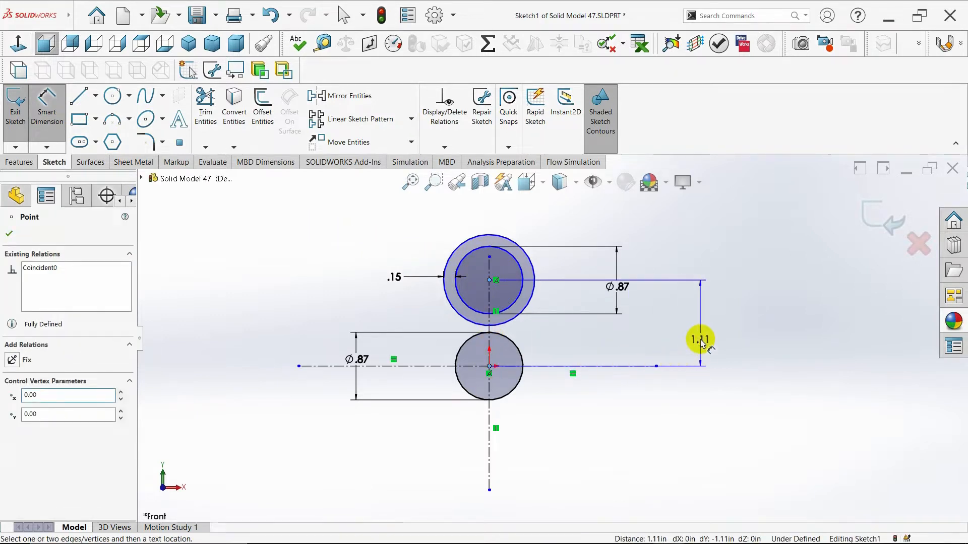
click(698, 339)
text(1.2)
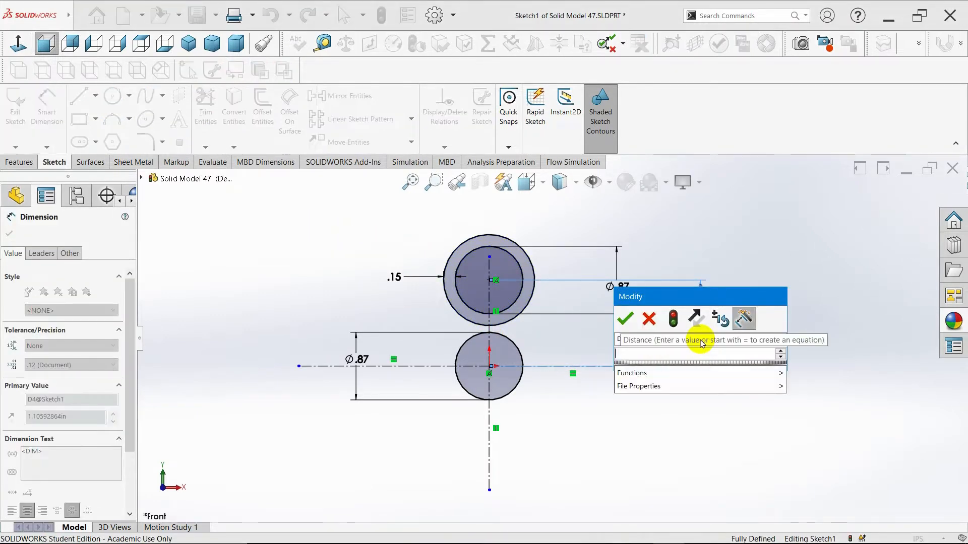
text(5)
key(Return)
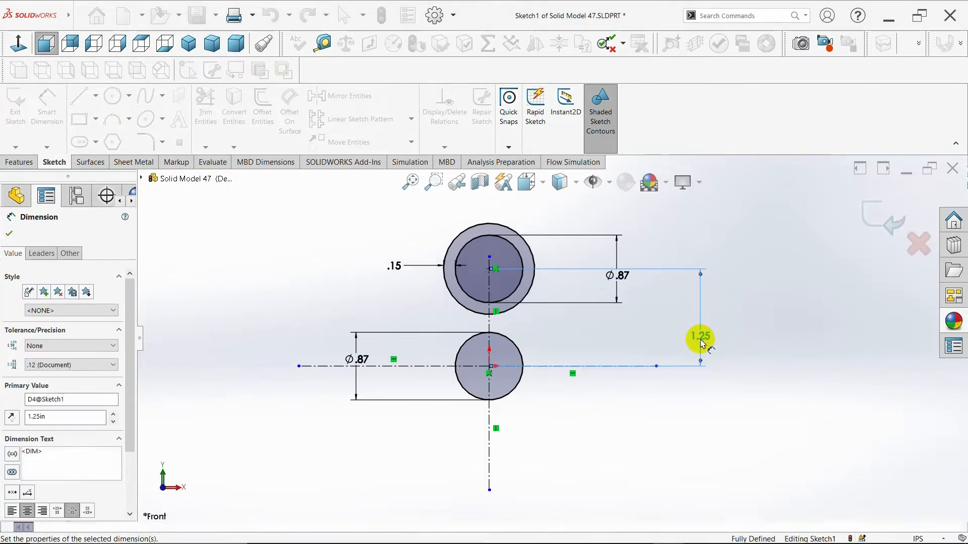
click(7, 235)
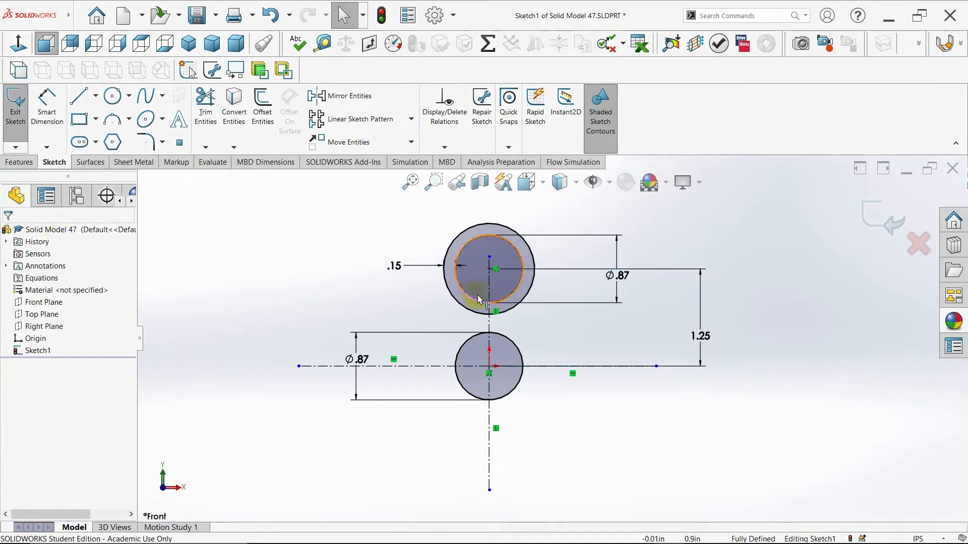
scroll(567, 379, up, 1)
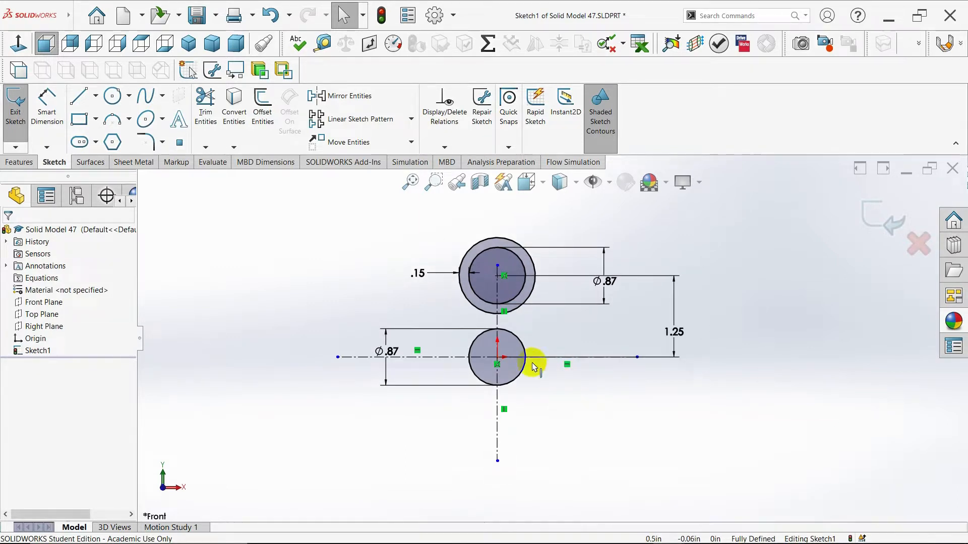
click(410, 119)
click(404, 146)
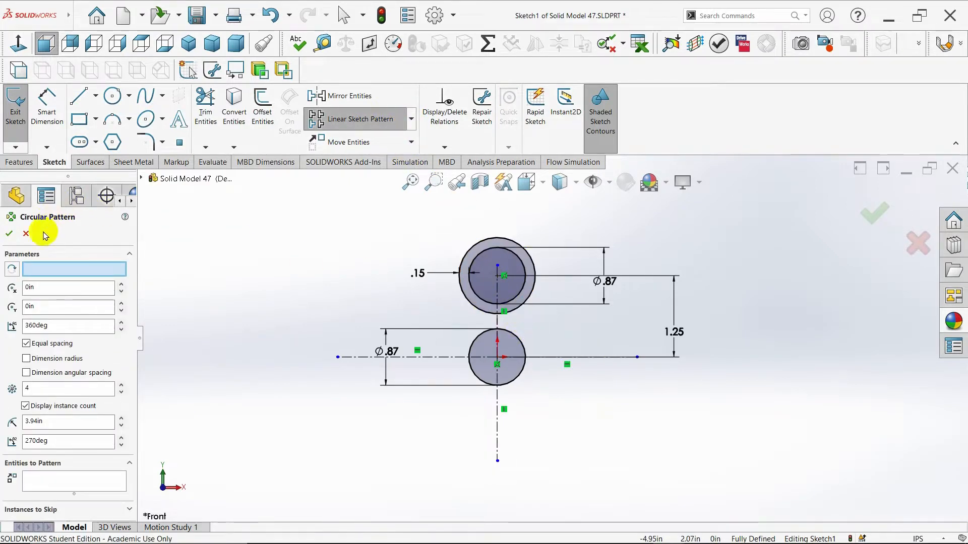
key(Escape)
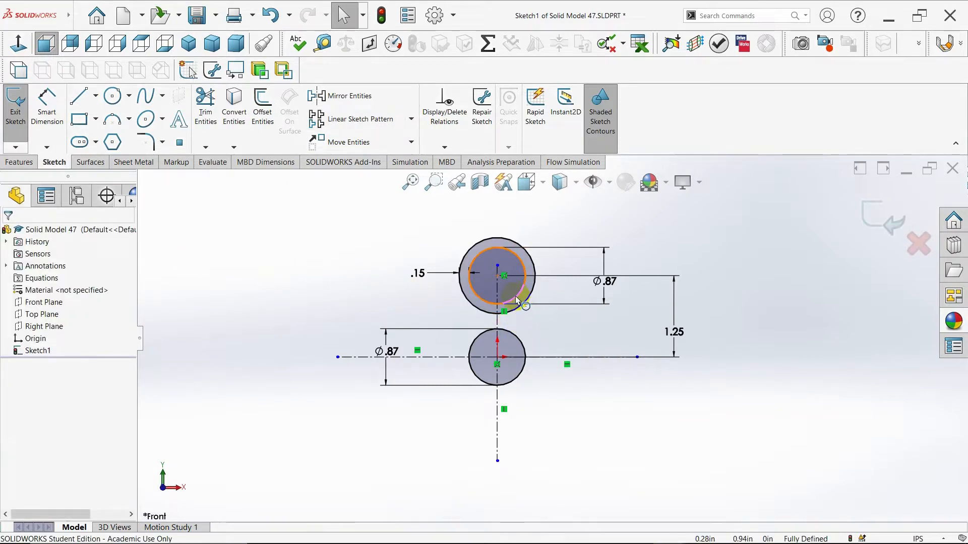
Circular-pattern the two upper concentric circles around the origin as 3 equally spaced instances over 360 degrees
click(516, 300)
ctrl+click(521, 309)
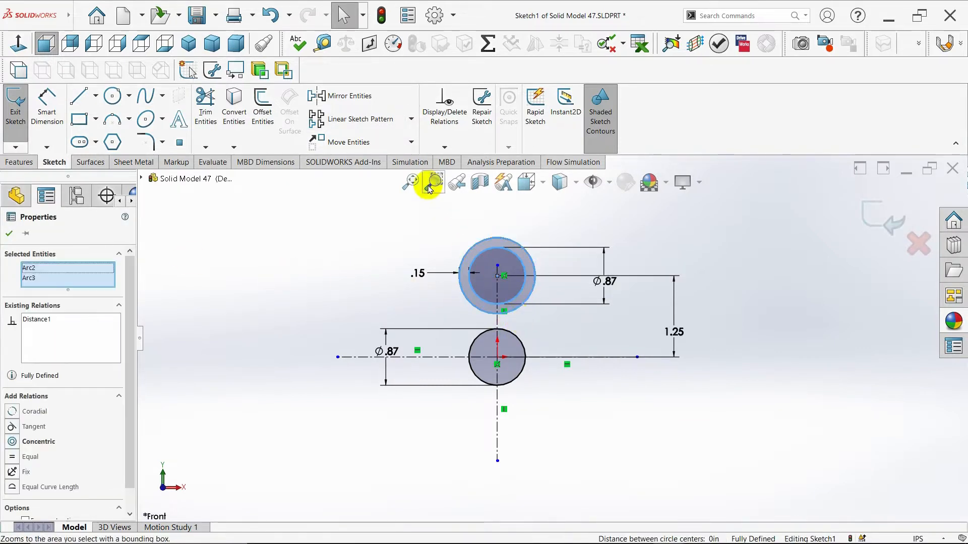
click(411, 119)
click(398, 146)
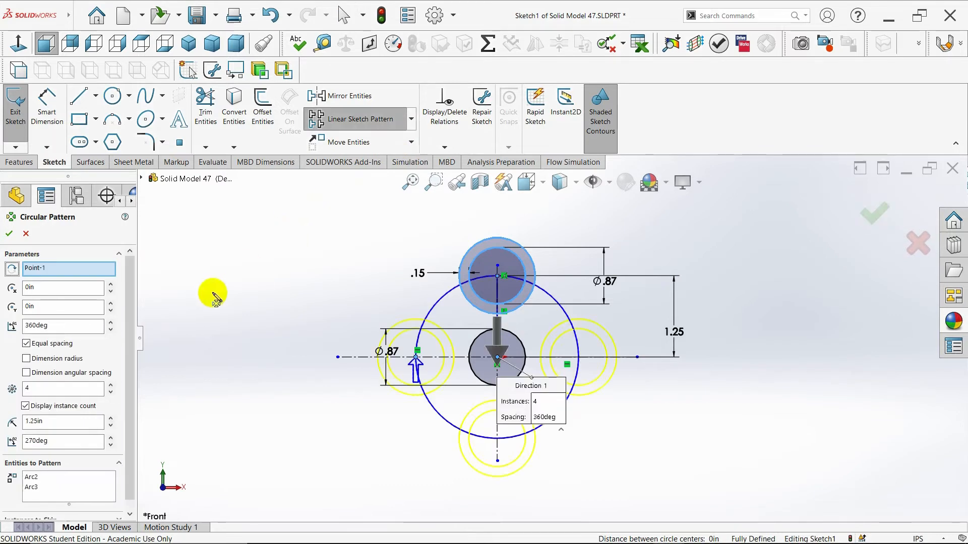
click(110, 393)
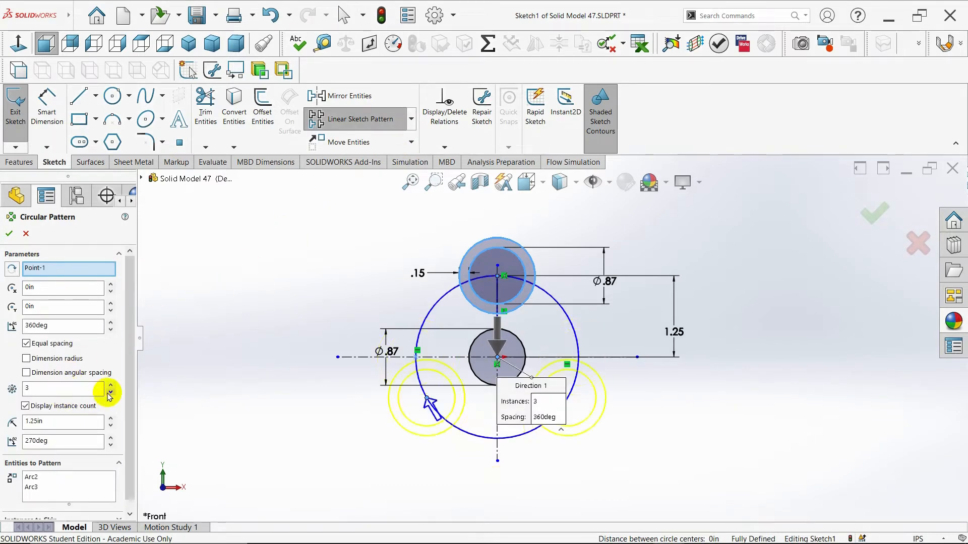
click(9, 235)
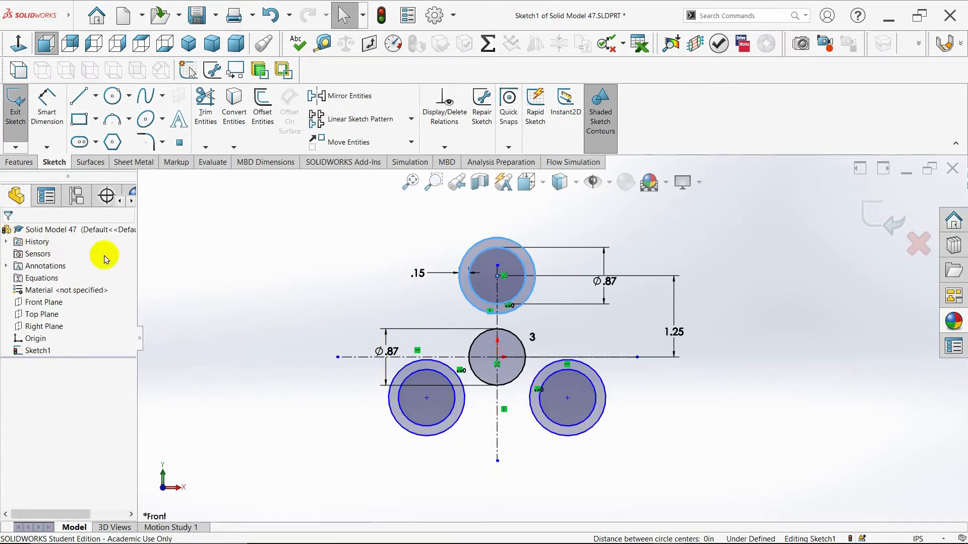
Try to dimension the horizontal distance from the lower-left circles' center to the origin
key(d)
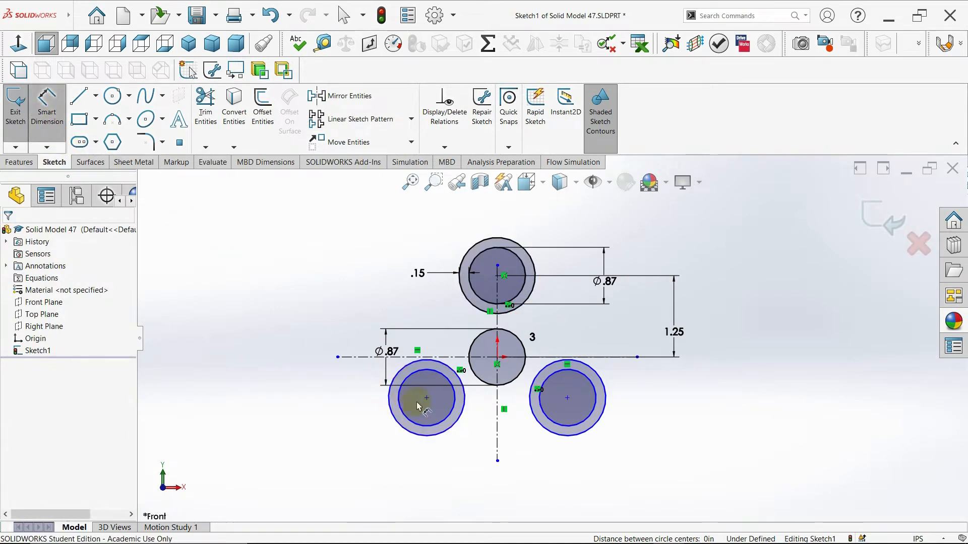
click(427, 399)
click(497, 358)
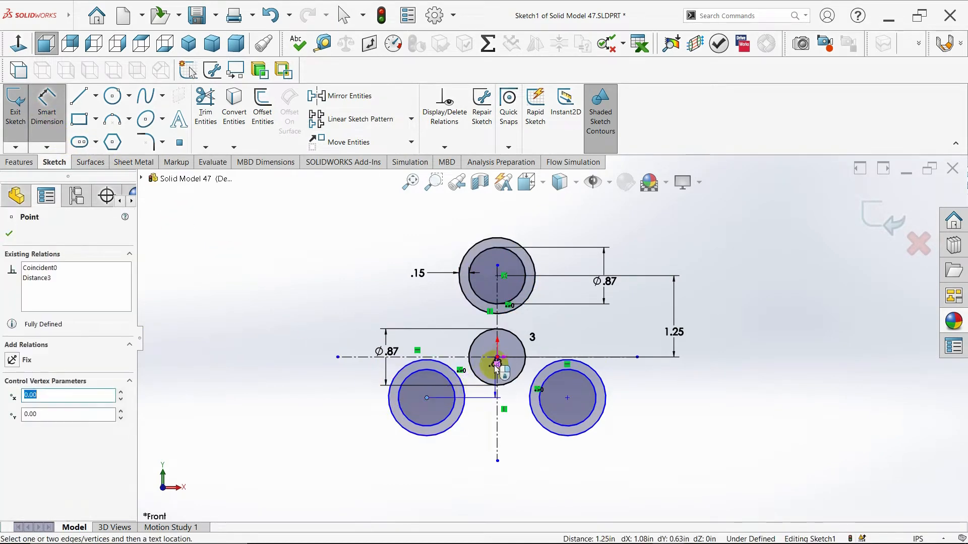
click(486, 402)
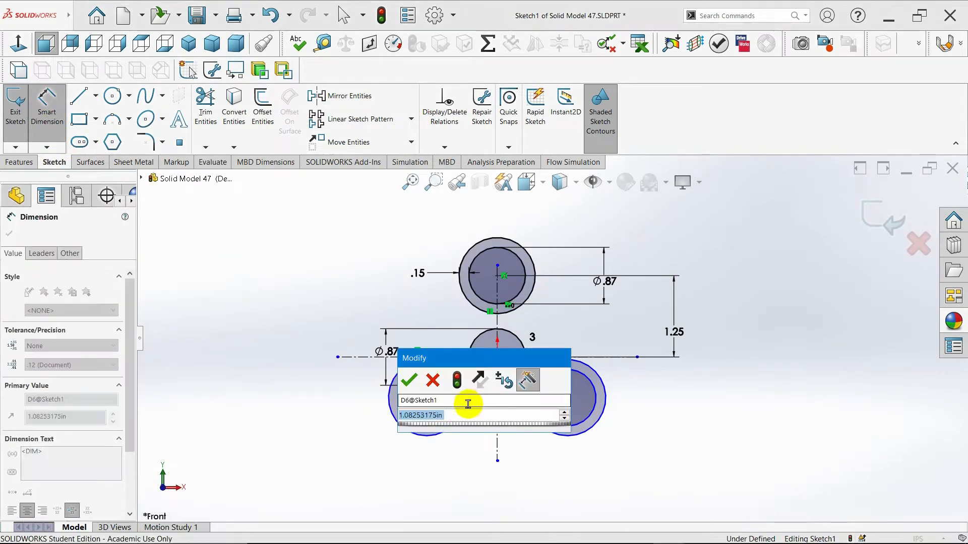
click(409, 383)
key(Delete)
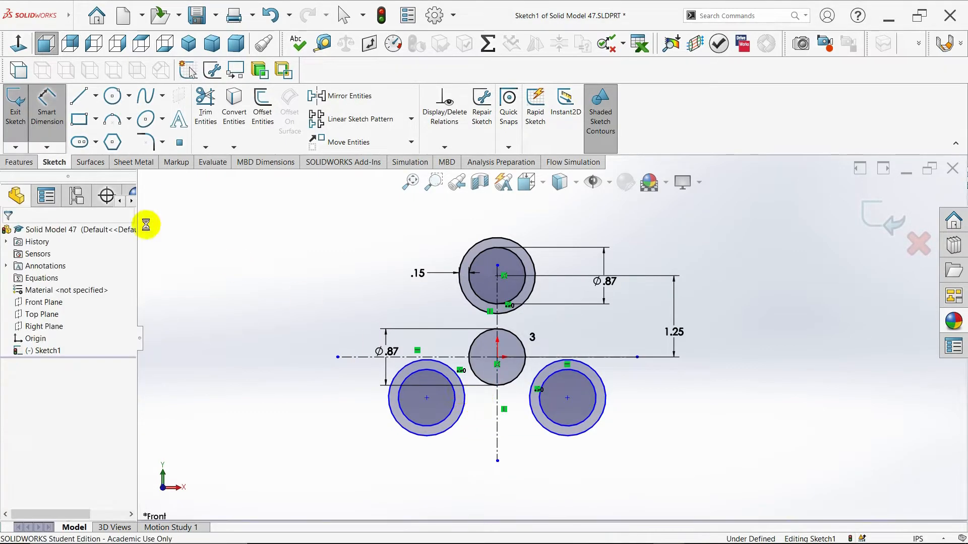
Dimension the aligned center-to-center distance between the lower-left patterned circles and the origin circle
click(427, 399)
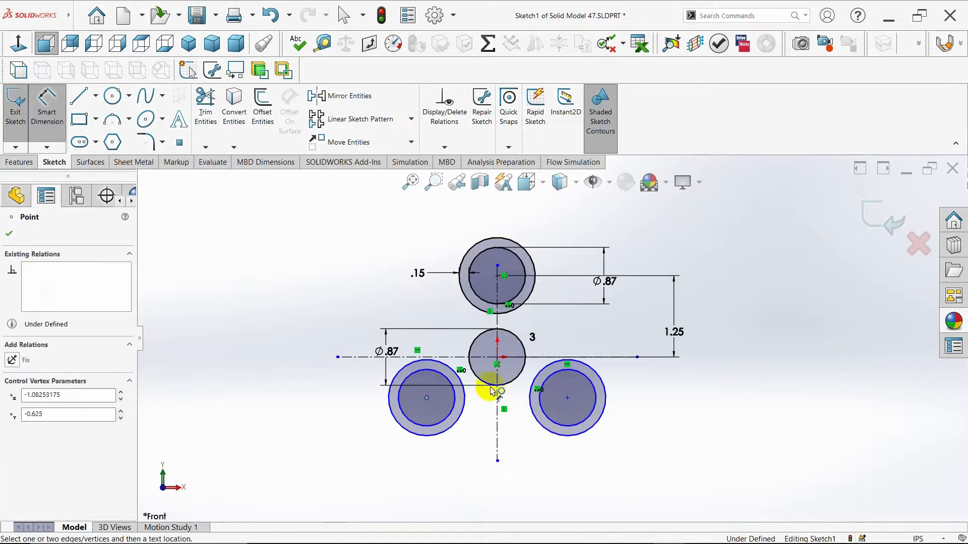
click(497, 358)
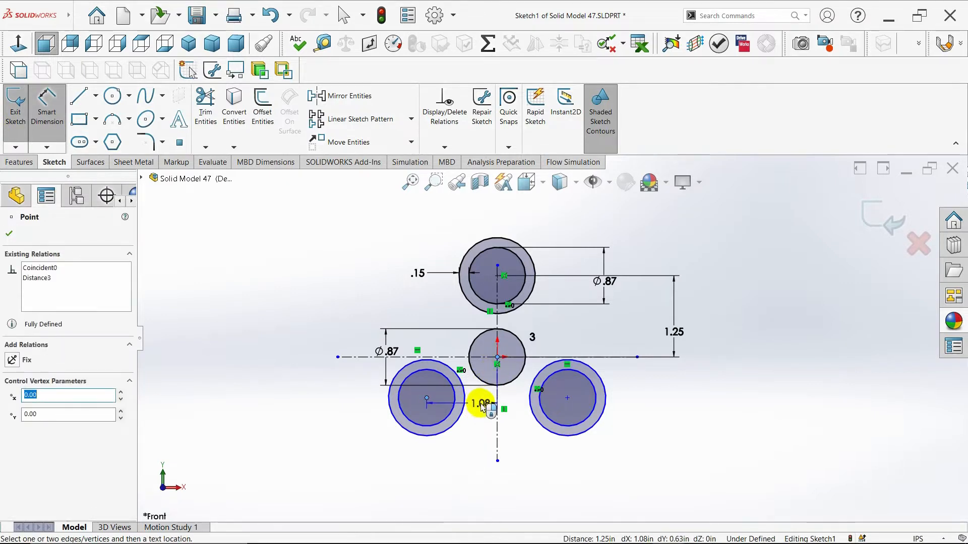
click(482, 393)
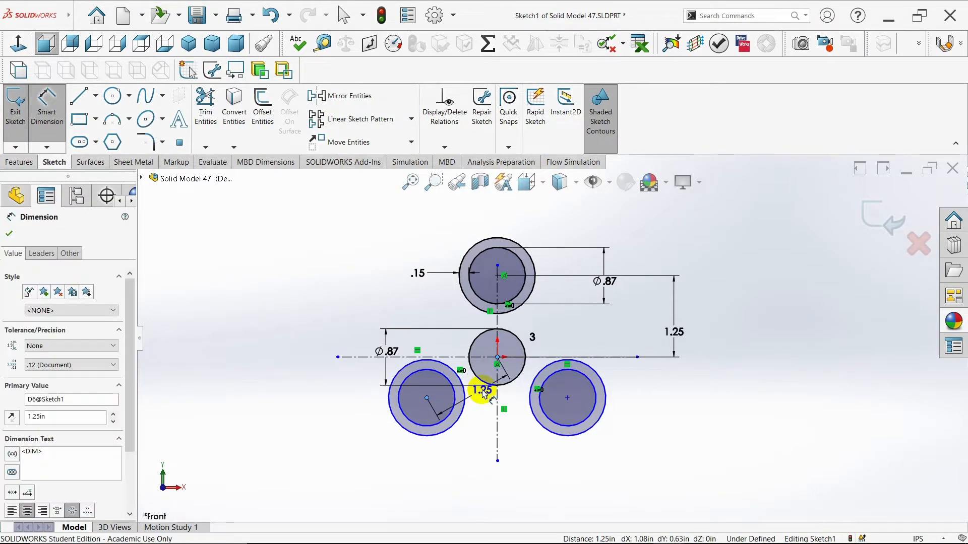
click(407, 370)
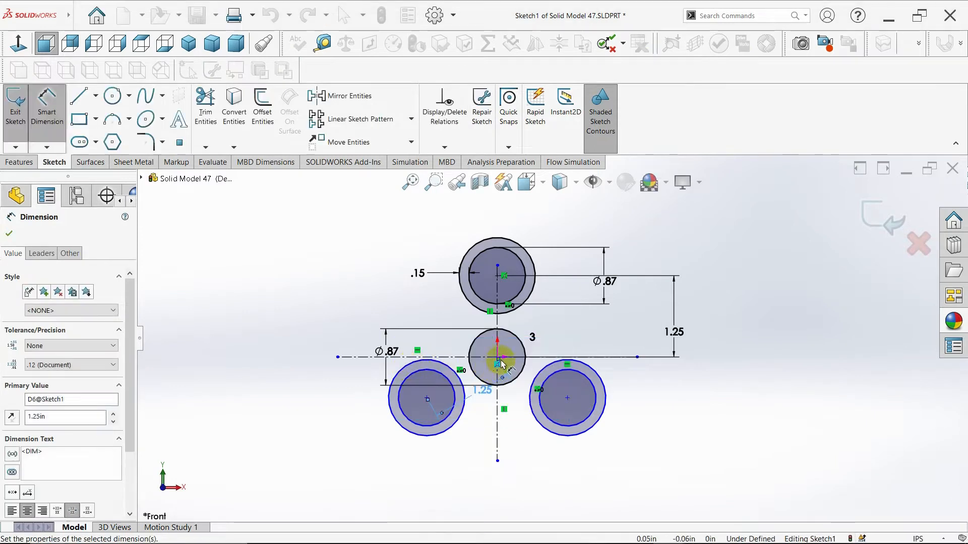
Dimension the aligned center-to-center distance between the lower-right patterned circles and the origin circle
click(567, 399)
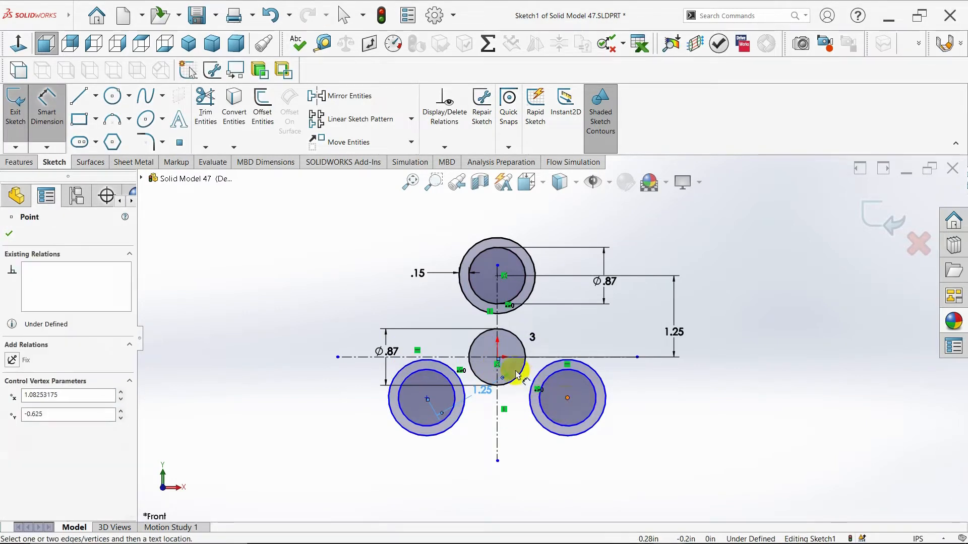
click(498, 358)
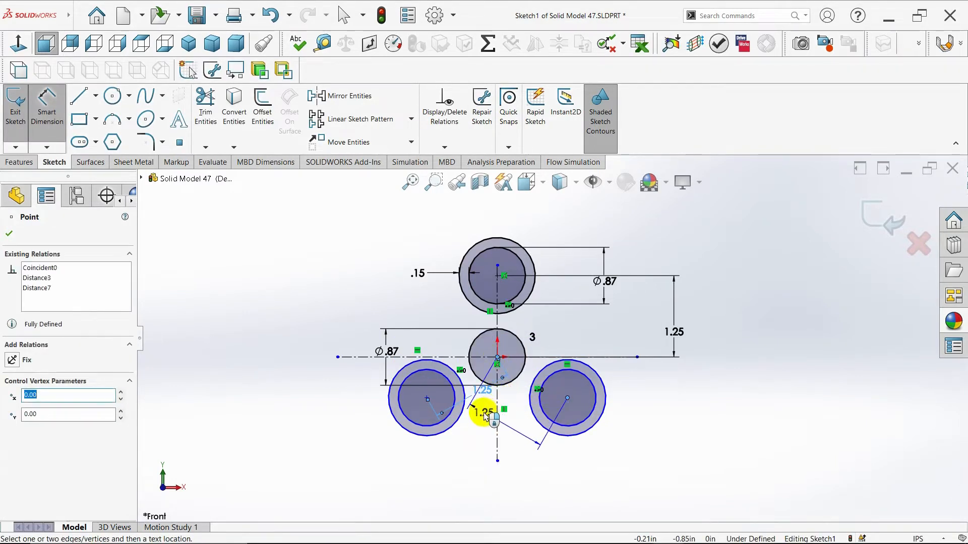
click(486, 414)
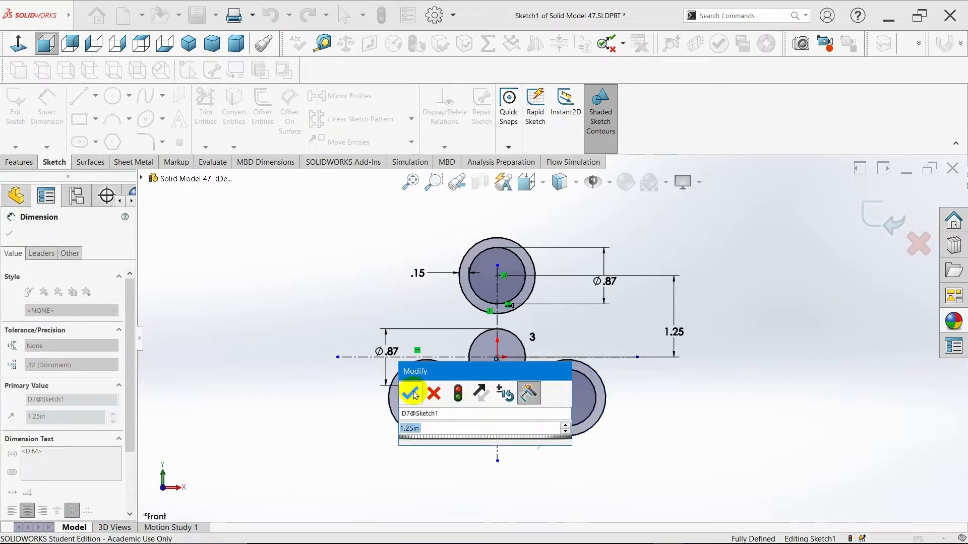
click(411, 393)
key(Escape)
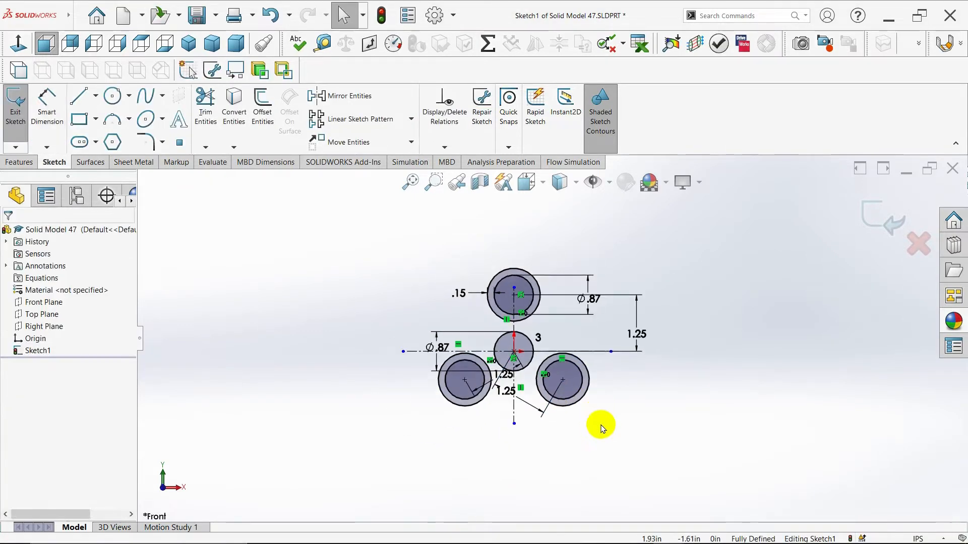
Move the two aligned 1.25 in dimensions below the circles so they no longer overlap
scroll(610, 396, down, 2)
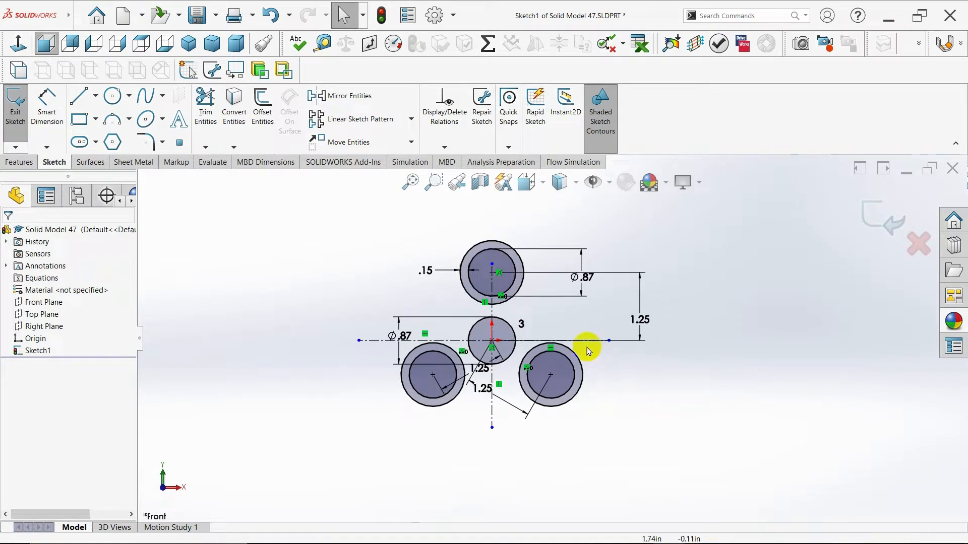
drag(492, 398, 463, 457)
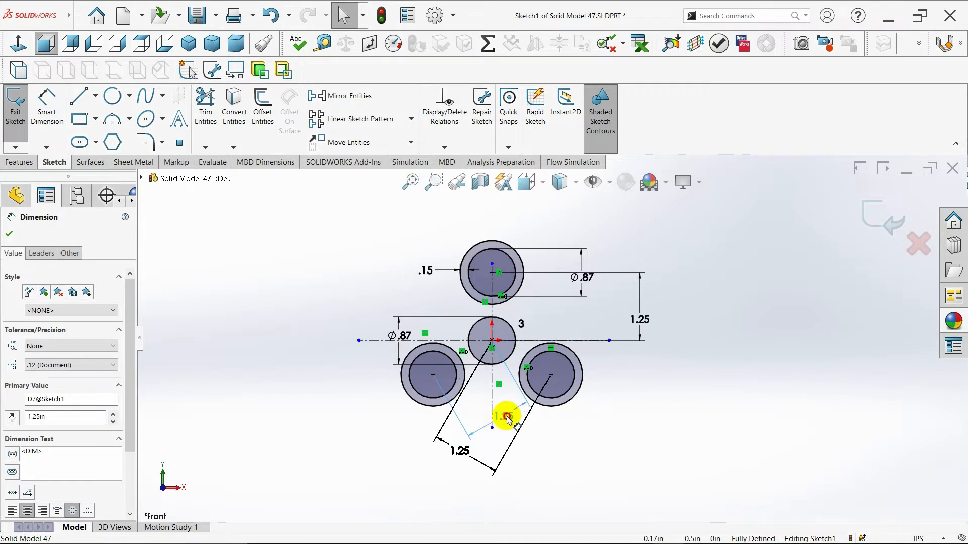
click(478, 407)
Move the origin circle's diameter dimension farther left and the upper inner circle's diameter dimension to the left side of the sketch
scroll(544, 328, up, 1)
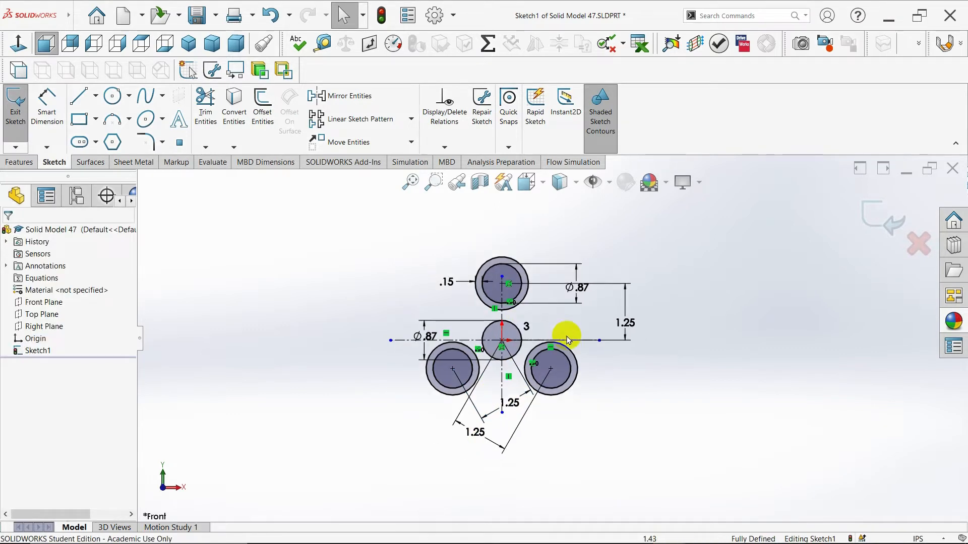
scroll(557, 356, down, 1)
drag(406, 337, 317, 337)
drag(582, 273, 398, 262)
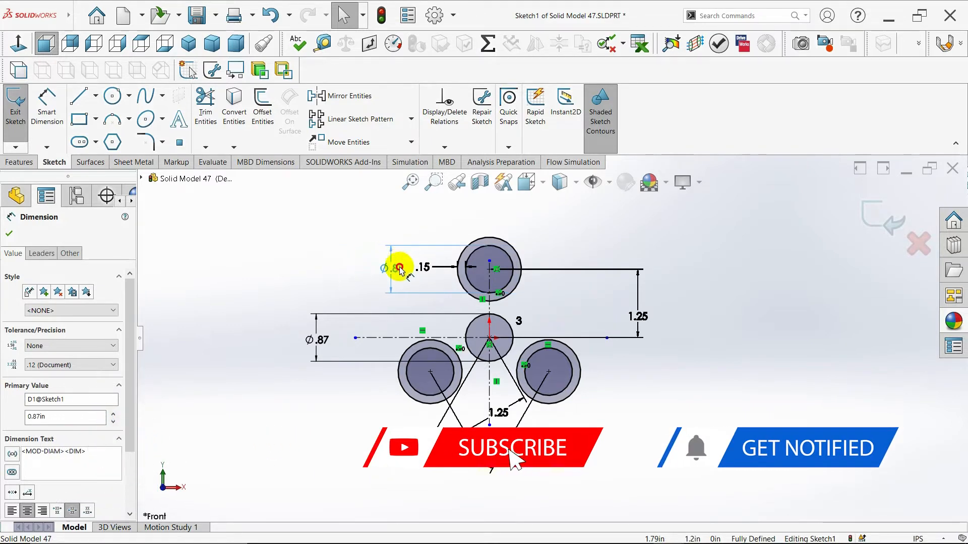
key(Escape)
Sketch a circle about 1.48 in in diameter in the gap between the upper and lower-left circles
scroll(510, 350, up, 2)
scroll(568, 398, down, 1)
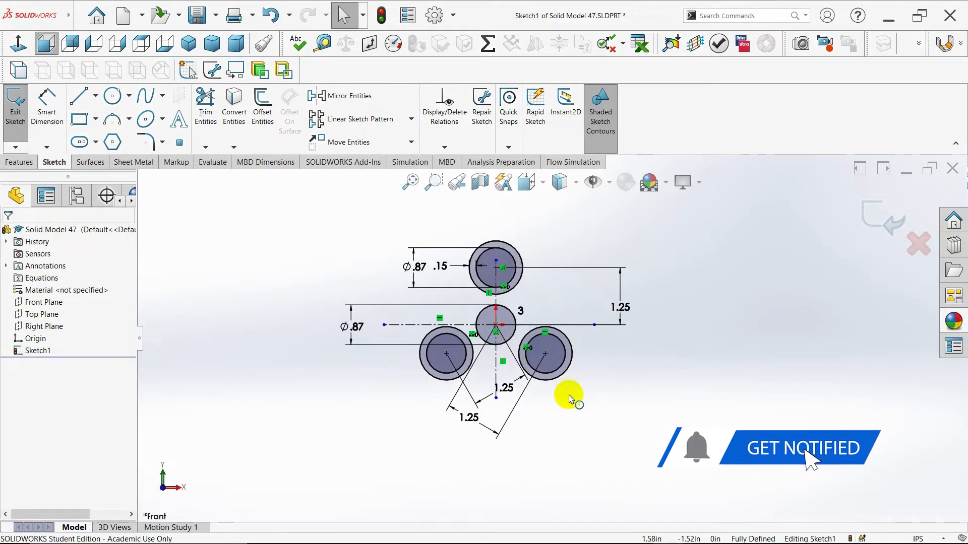
scroll(568, 398, down, 1)
click(113, 95)
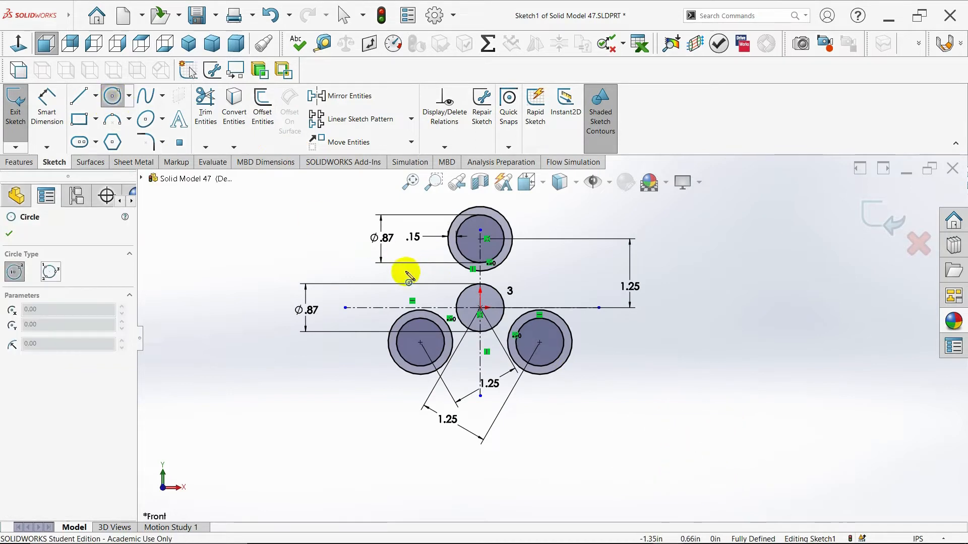
click(392, 272)
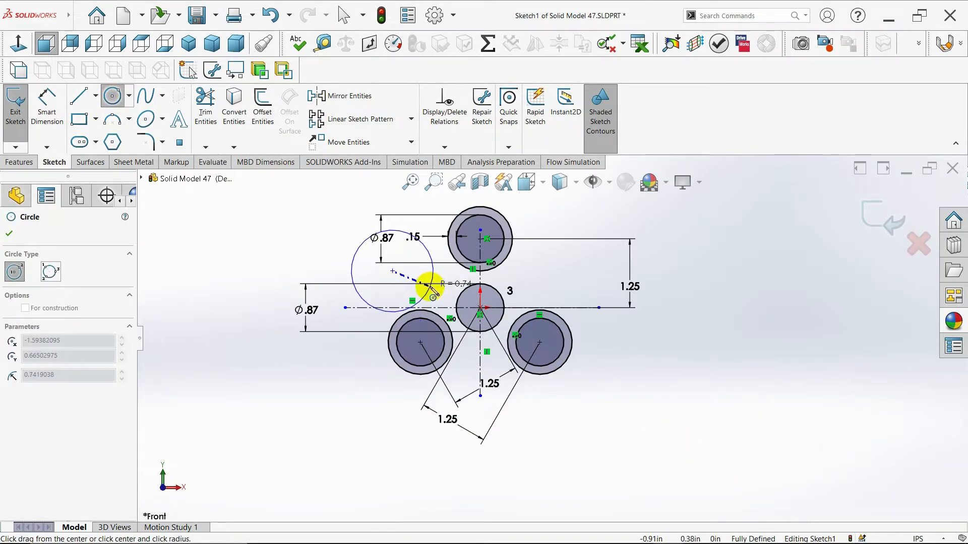
click(432, 283)
key(Escape)
key(Escape)
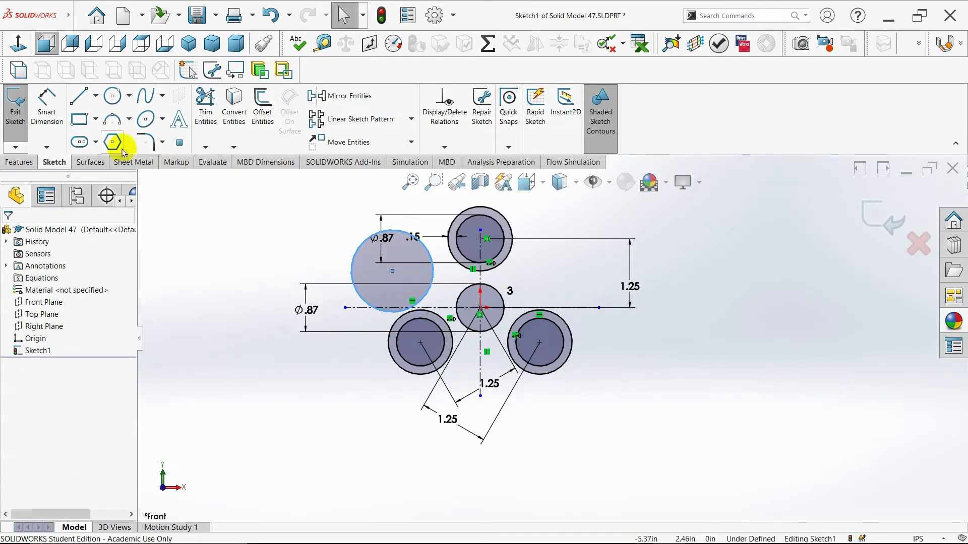
Sketch a circle about 1.17 in in diameter in the gap between the upper and lower-right circles
click(112, 96)
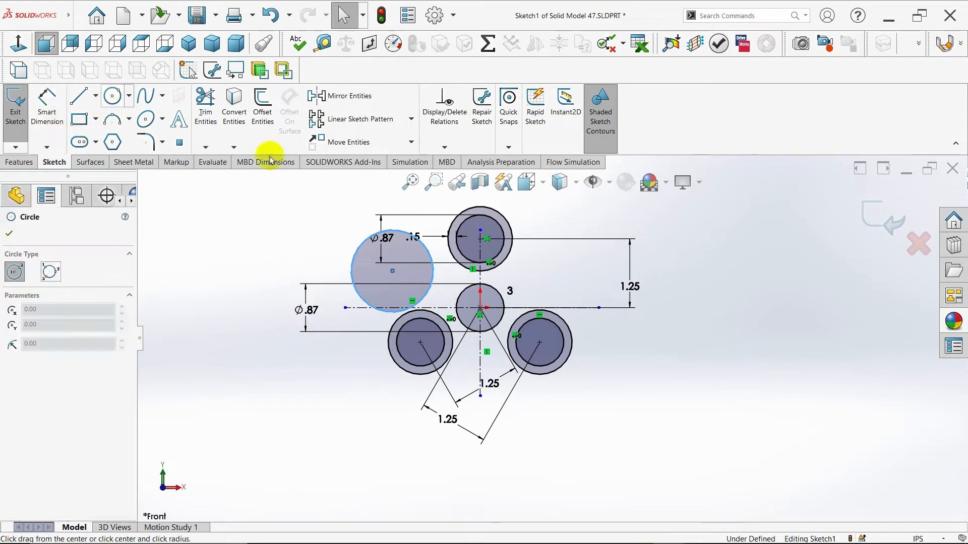
click(540, 272)
click(572, 279)
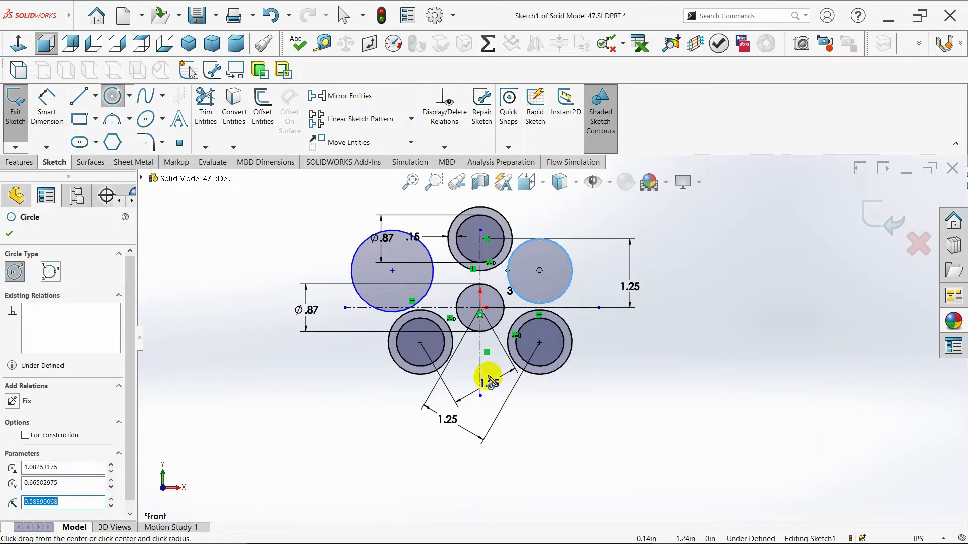
Sketch a circle about 1.17 in in diameter below the origin, in the gap between the lower-left and lower-right circles
click(488, 364)
click(495, 403)
key(Escape)
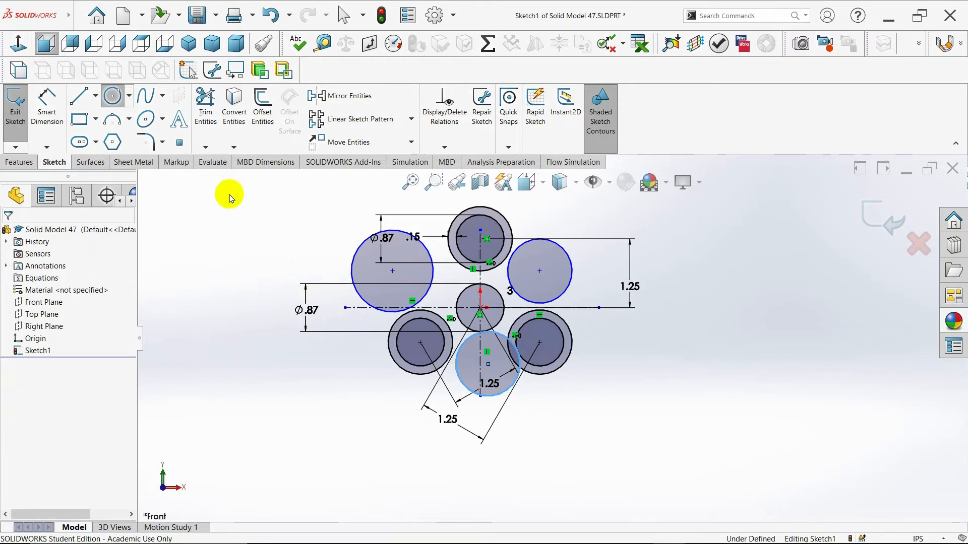
Dimension the diameter of the upper-left gap circle as 1.74 in, with the dimension placed to its left
click(46, 103)
click(354, 260)
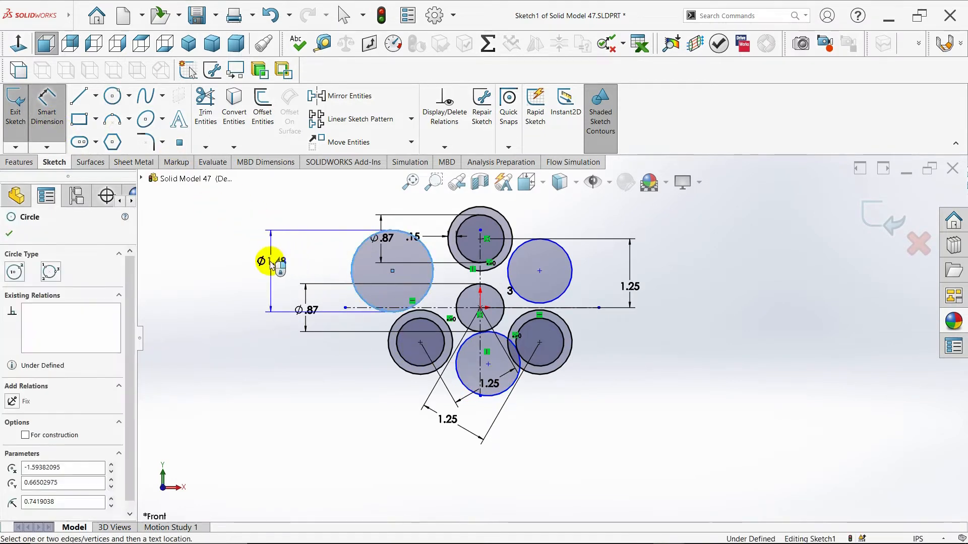
click(256, 262)
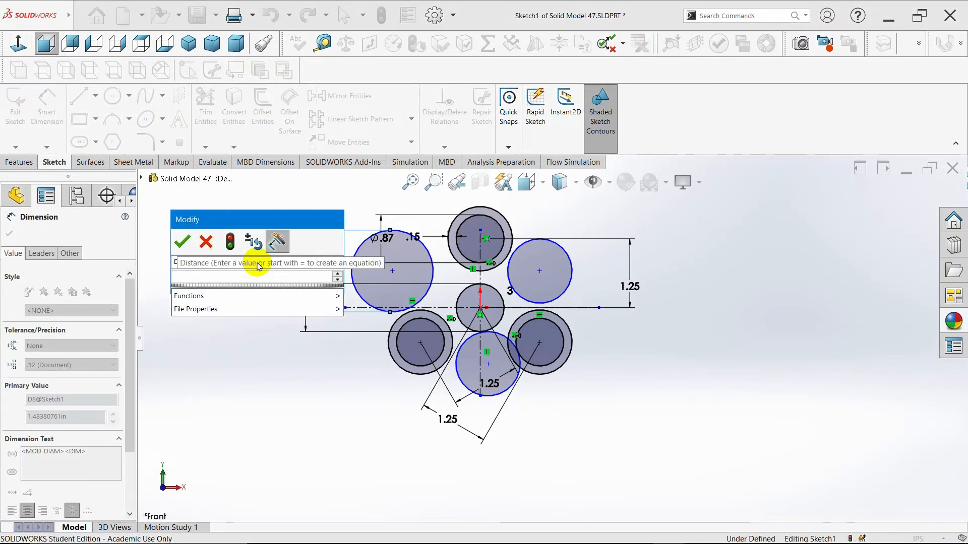
text(1.74)
key(Return)
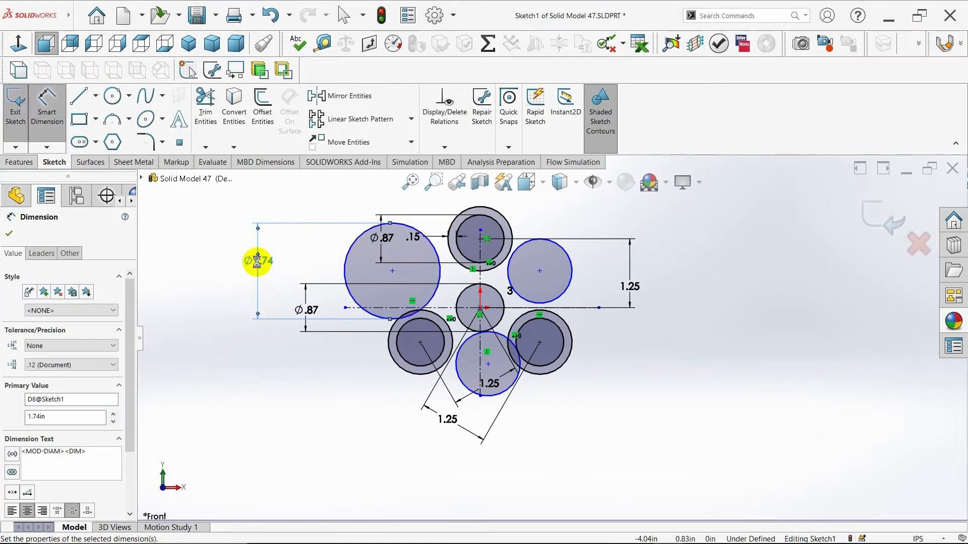
Dimension the diameter of the upper-right gap circle as 1.74 in, with the dimension placed above and to its right
click(563, 298)
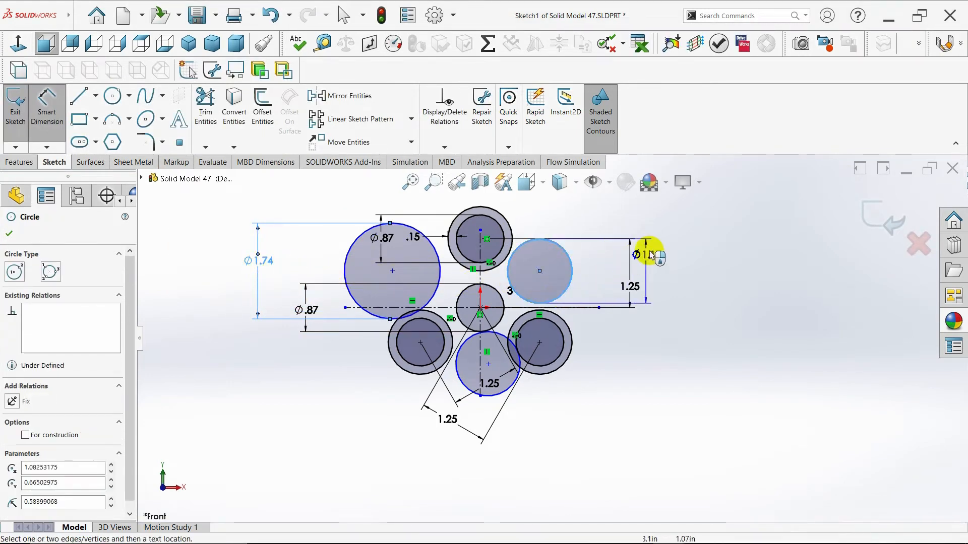
click(643, 218)
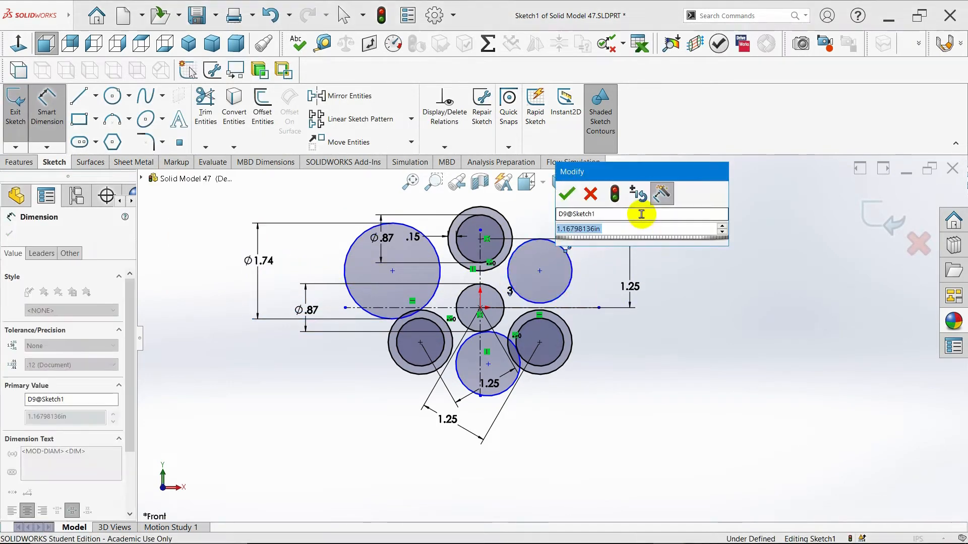
text(1.74)
key(Return)
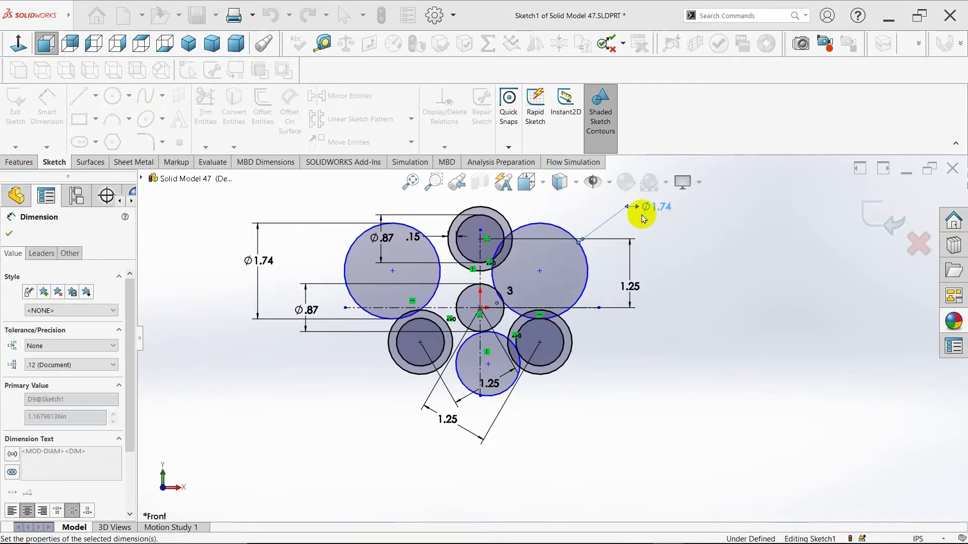
Dimension the diameter of the lower gap circle as 1.74 in and finish dimensioning
click(515, 394)
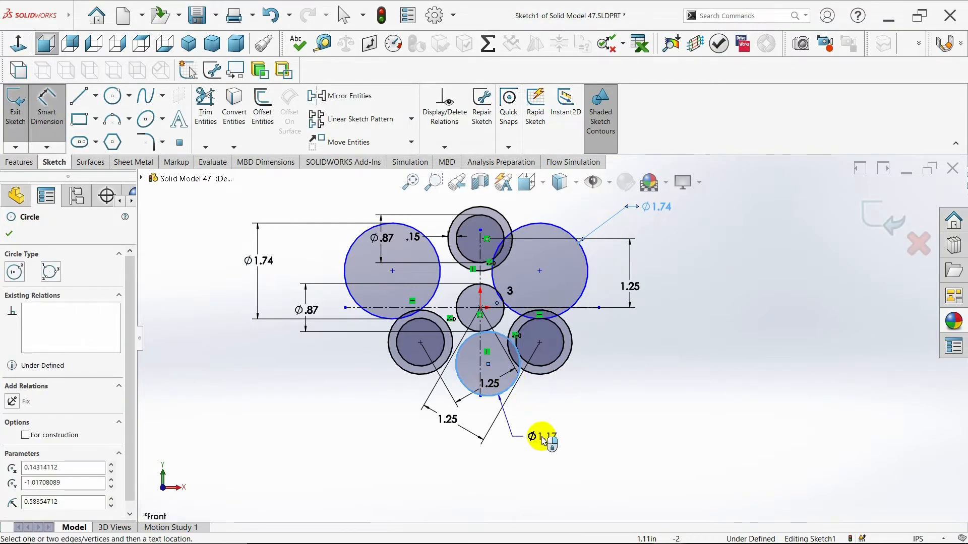
click(543, 439)
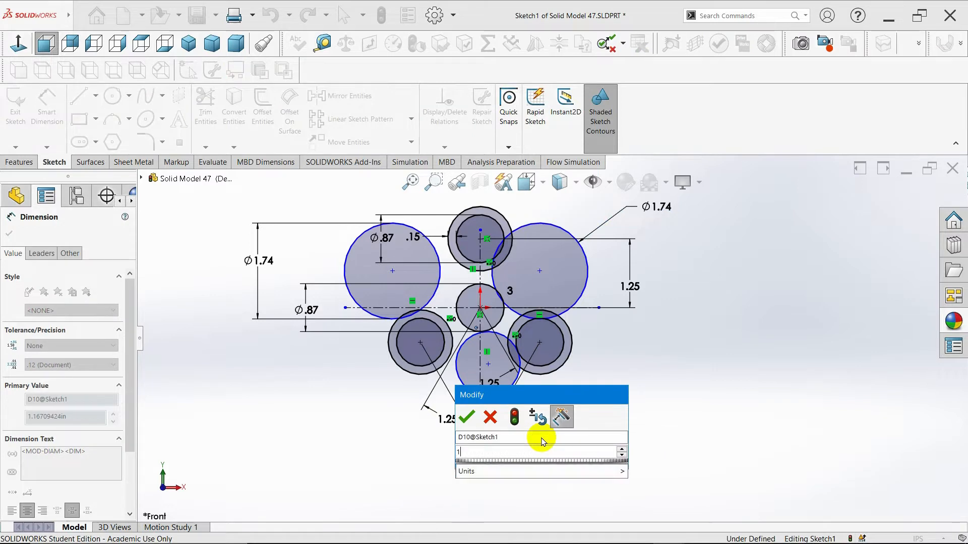
text(1.74)
key(Return)
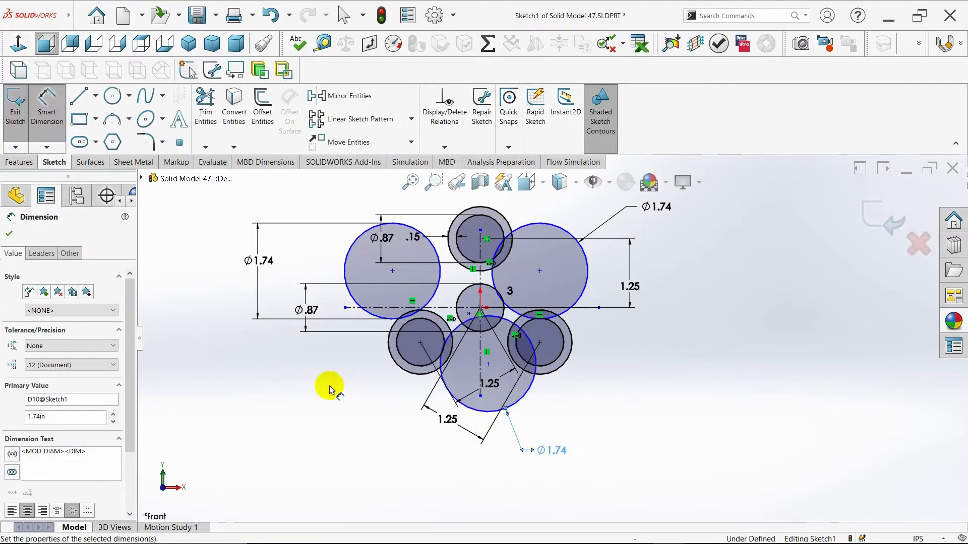
click(9, 234)
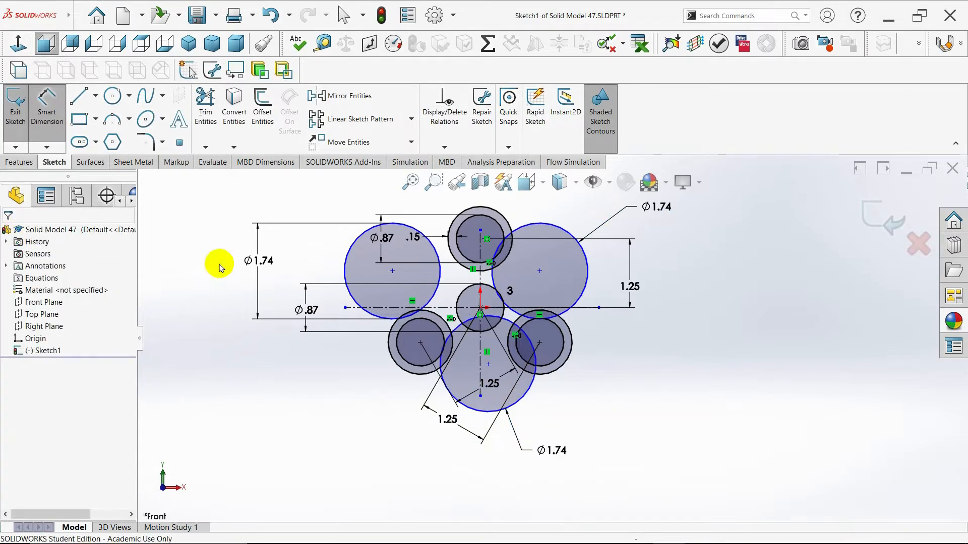
Make the upper-left 1.74 in circle tangent to the outer circles of the upper and lower-left pairs
click(436, 299)
ctrl+click(456, 258)
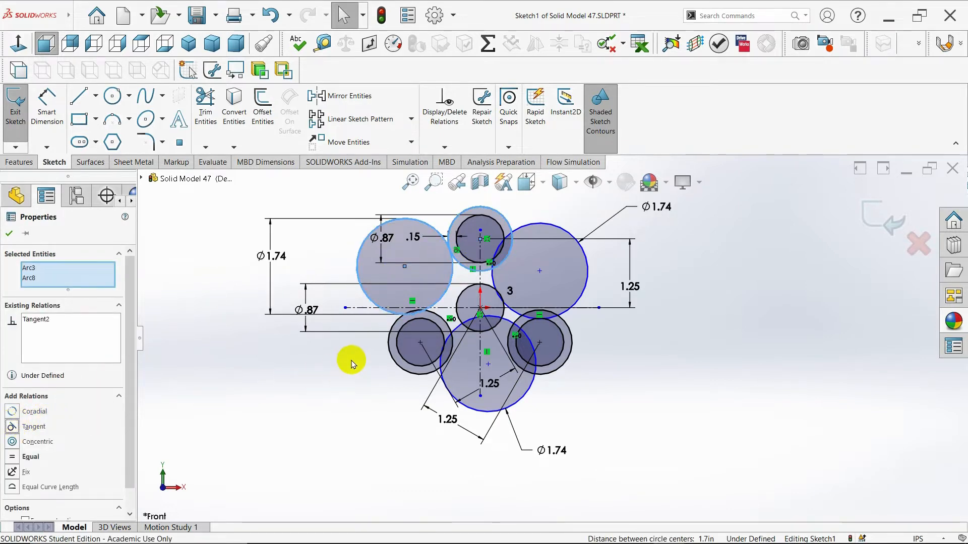
key(Escape)
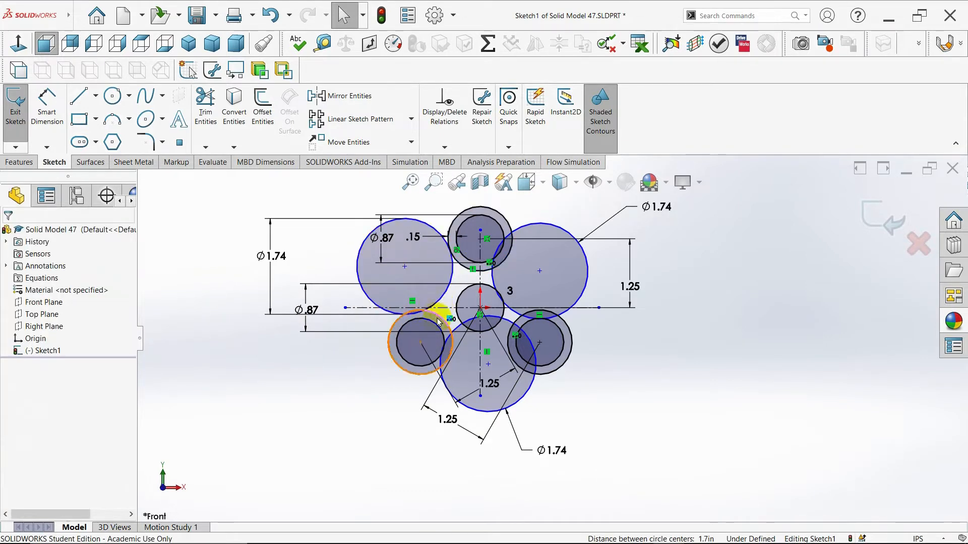
click(440, 298)
ctrl+click(440, 316)
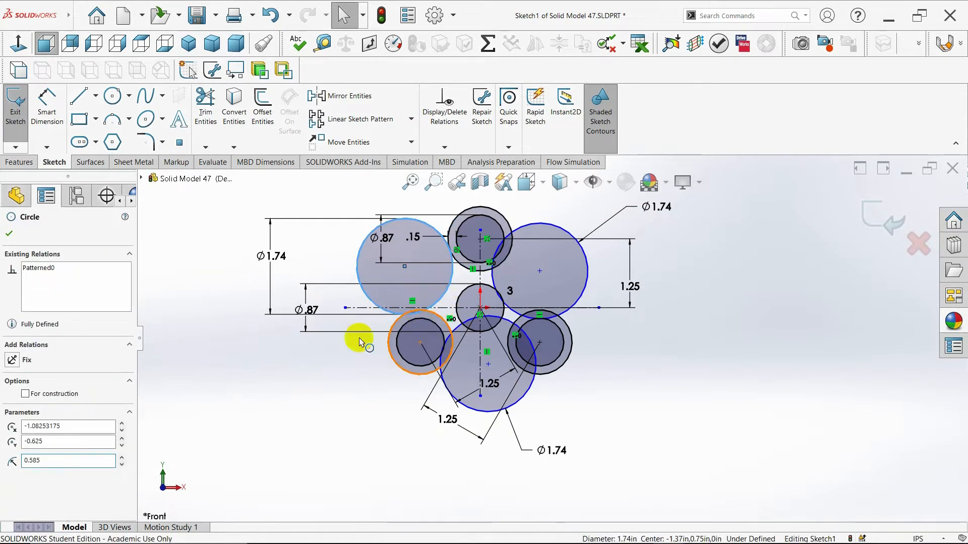
click(13, 427)
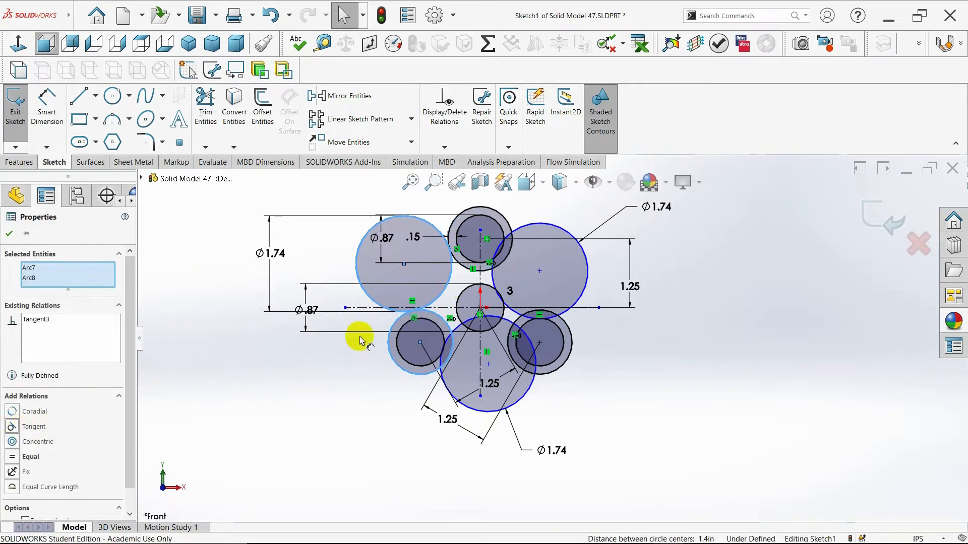
key(Escape)
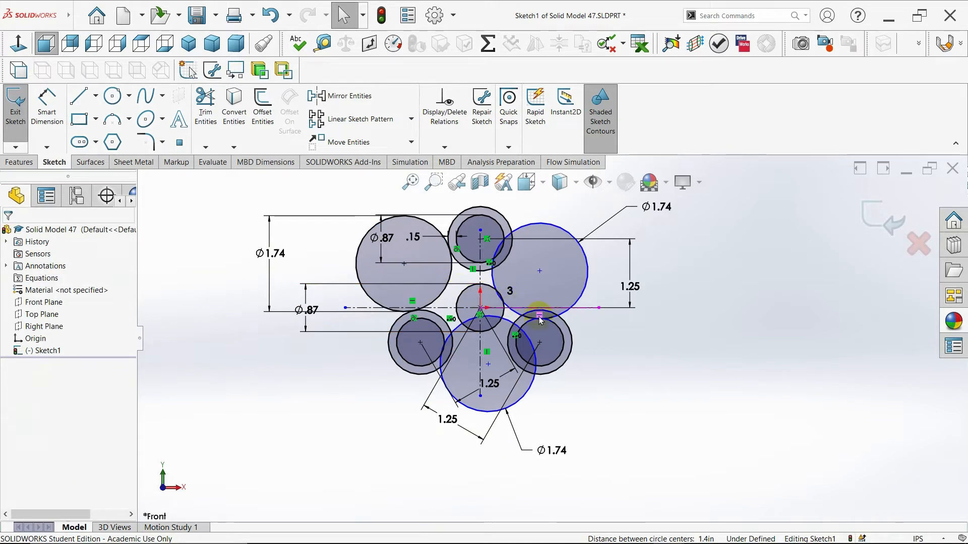
Make the upper-right 1.74 in circle tangent to the outer circles of the upper and lower-right pairs
click(520, 317)
ctrl+click(505, 259)
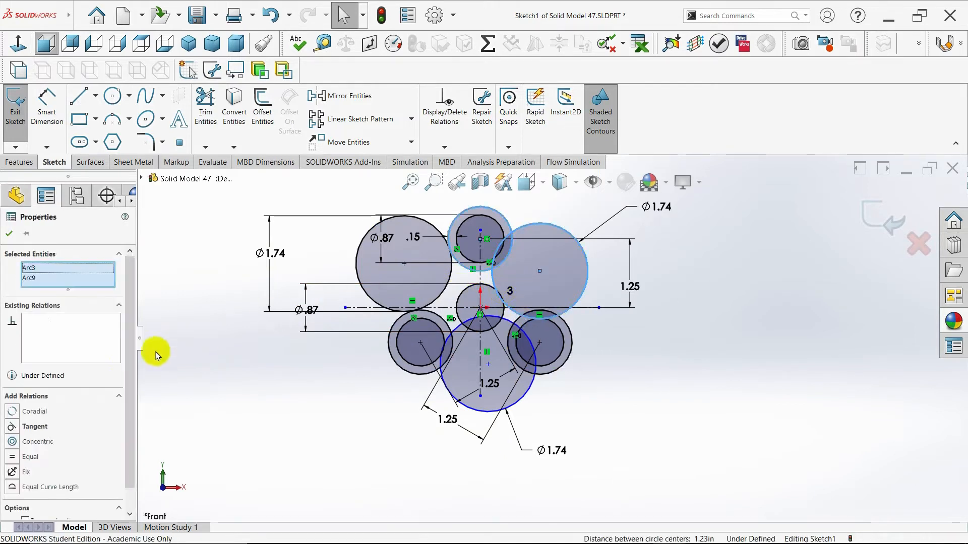
click(33, 426)
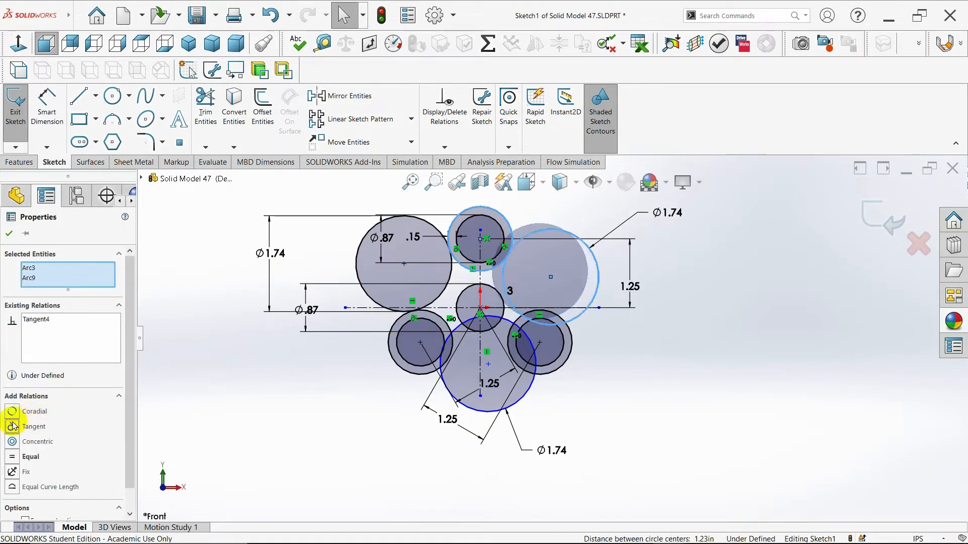
click(577, 337)
click(571, 319)
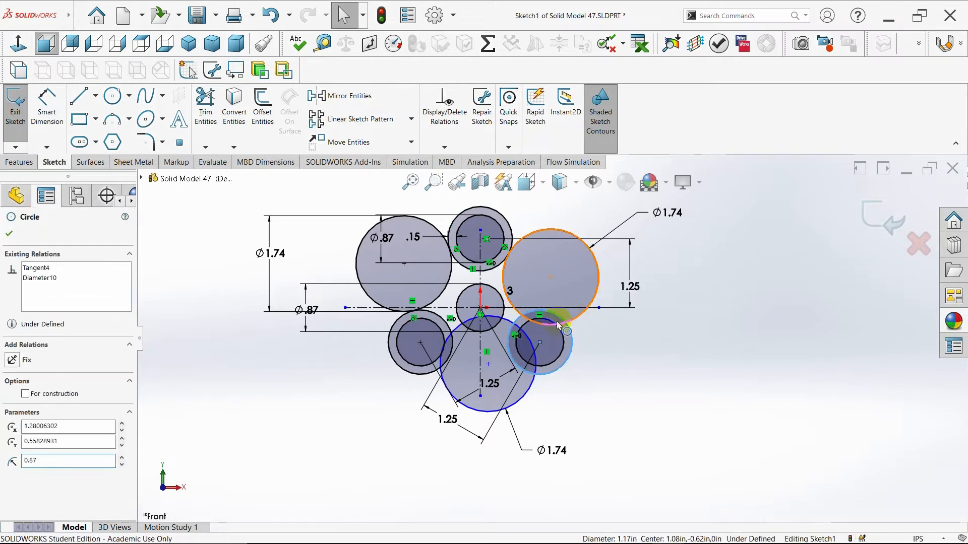
ctrl+click(558, 326)
click(14, 427)
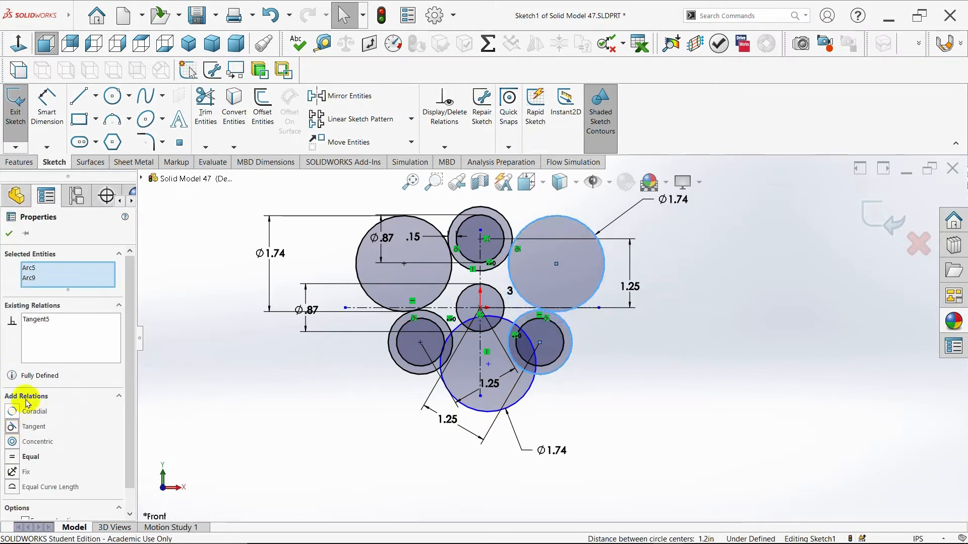
click(12, 237)
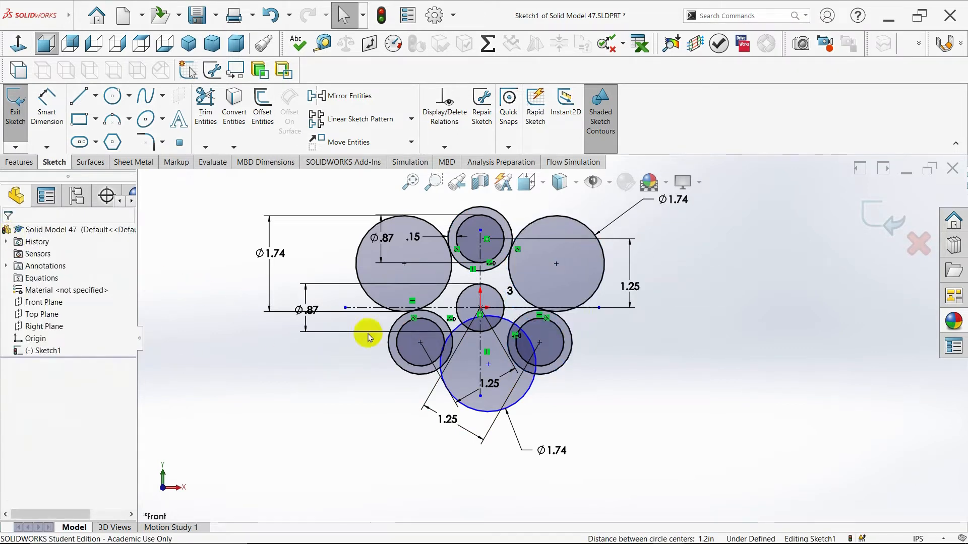
Make the lower 1.74 in circle tangent to the outer circles of the lower-right and lower-left pairs
click(523, 403)
ctrl+click(561, 364)
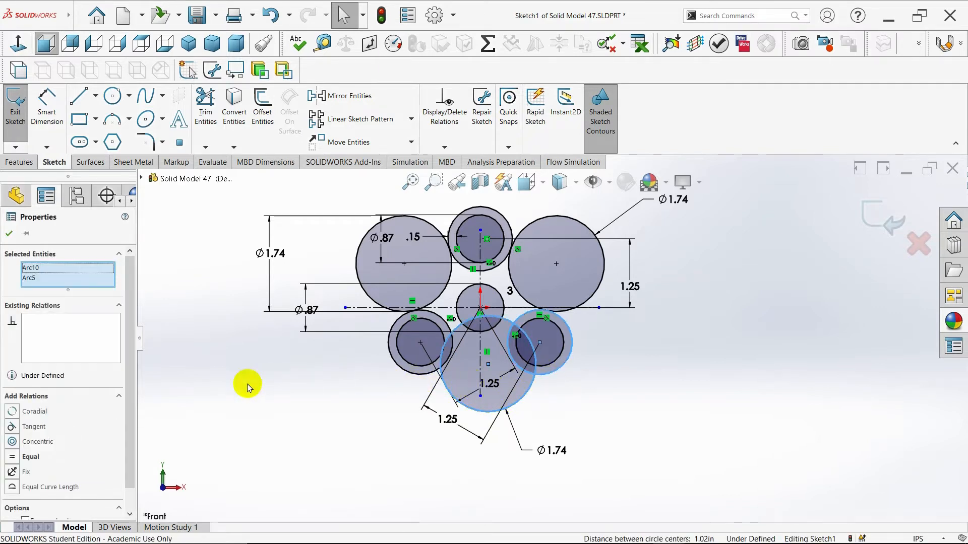
click(12, 427)
click(10, 234)
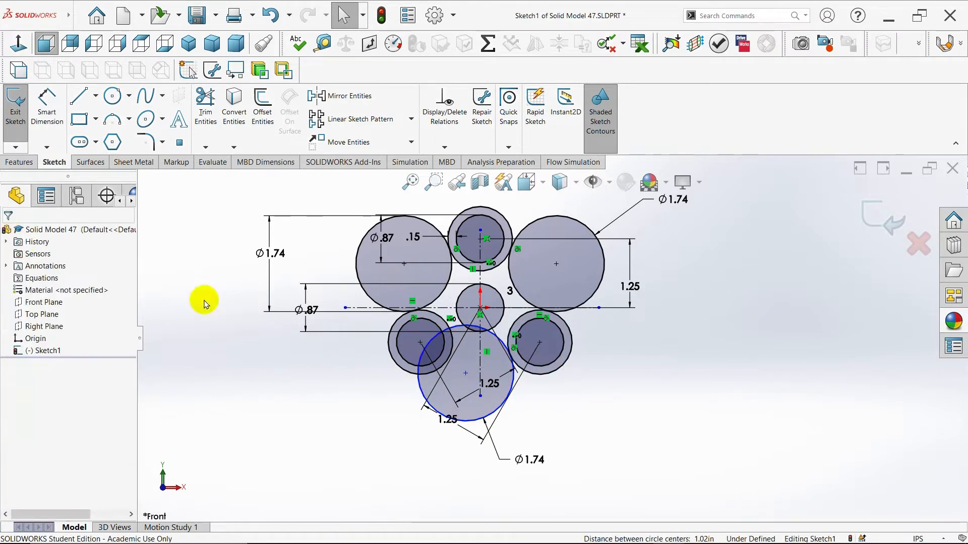
click(406, 371)
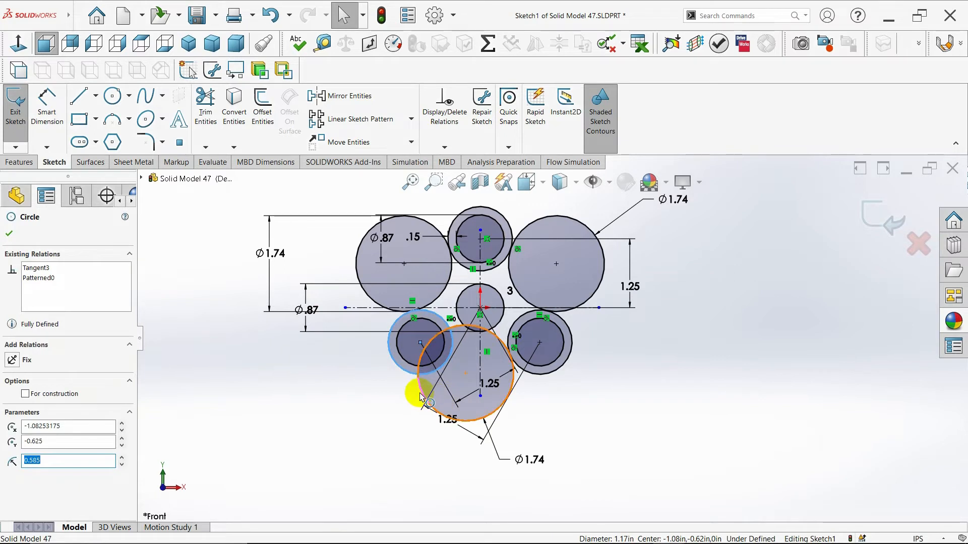
ctrl+click(421, 396)
click(10, 427)
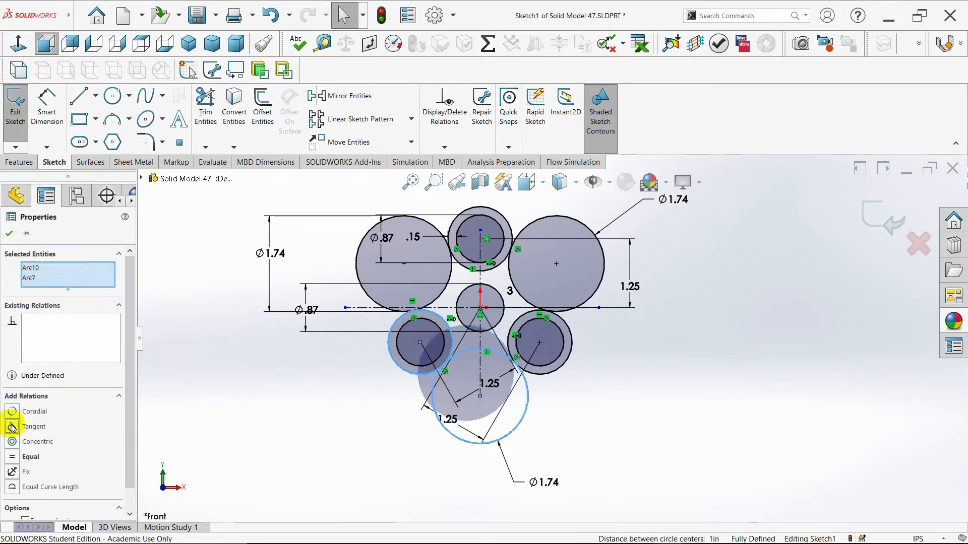
click(10, 234)
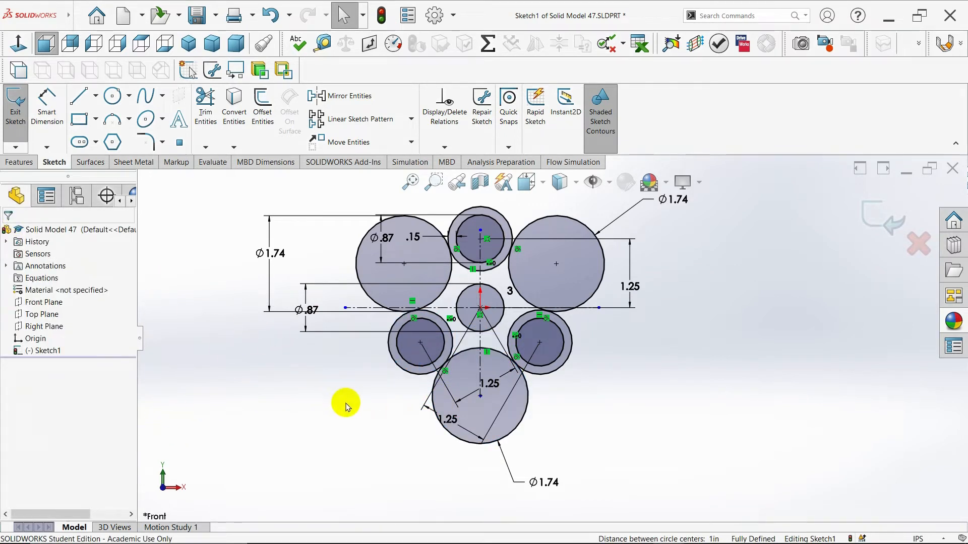
Trim away the outward-facing portions of the three 1.74 in circles, keeping the inner arcs that connect the patterned circles
scroll(381, 417, up, 2)
scroll(576, 335, down, 1)
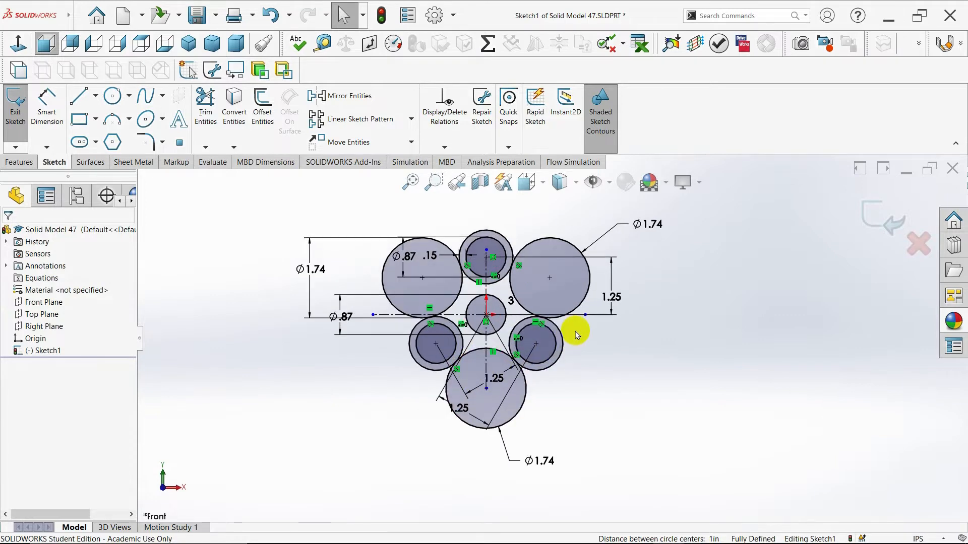
scroll(606, 357, up, 1)
scroll(606, 357, down, 1)
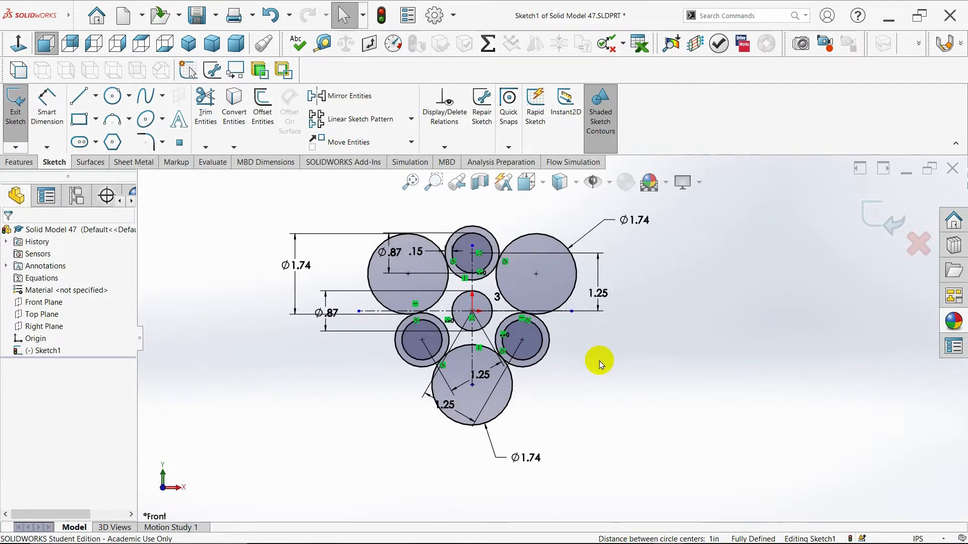
click(205, 108)
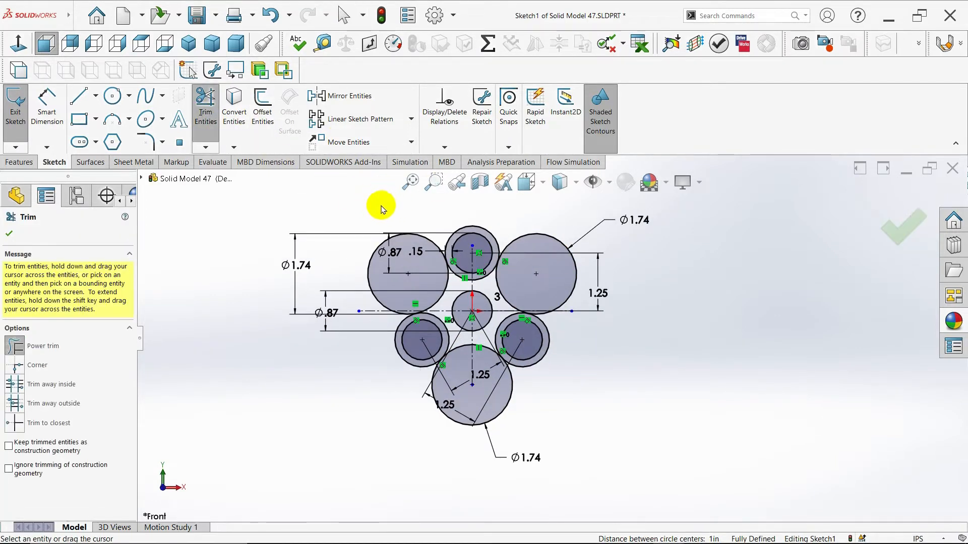
drag(346, 245, 370, 272)
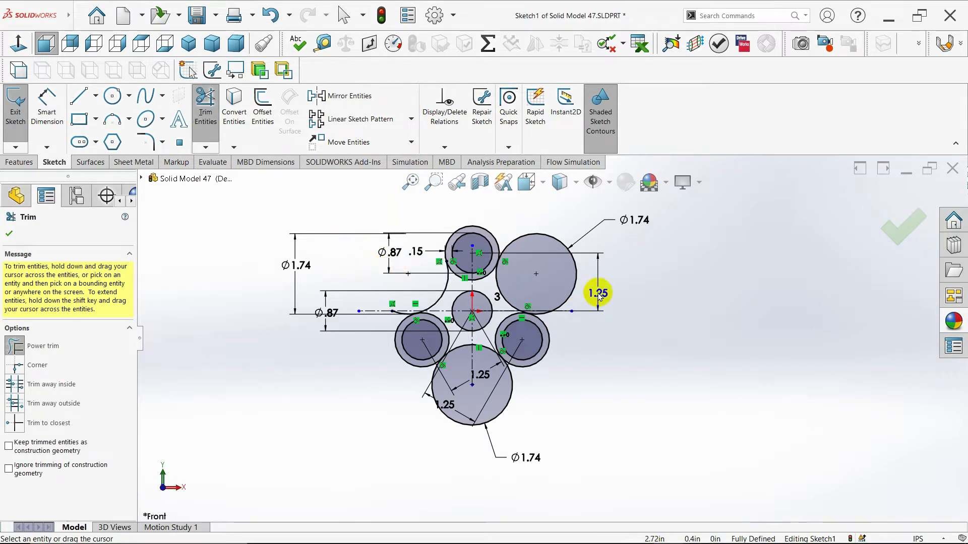
mouse_move(581, 269)
mouse_down()
mouse_move(568, 274)
mouse_move(561, 372)
mouse_up()
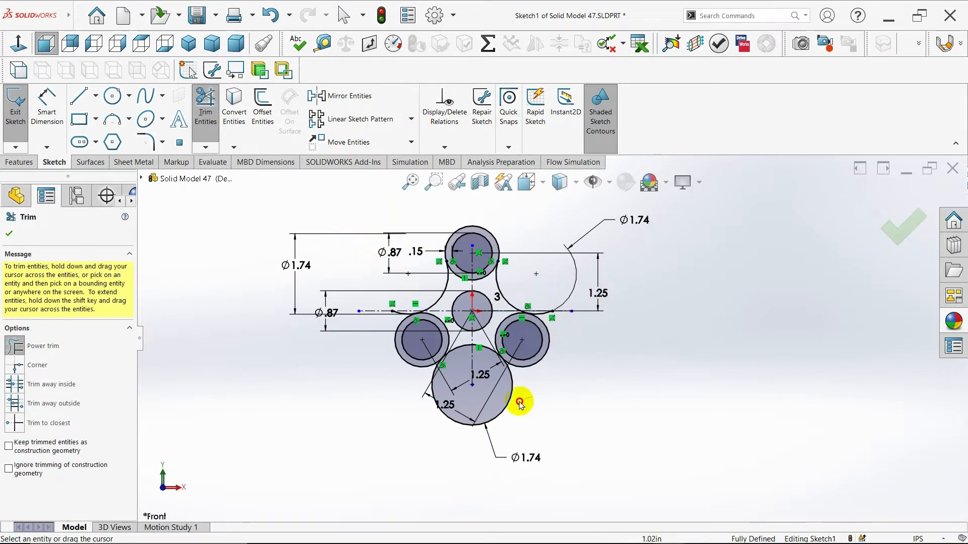
drag(519, 403, 507, 407)
key(Escape)
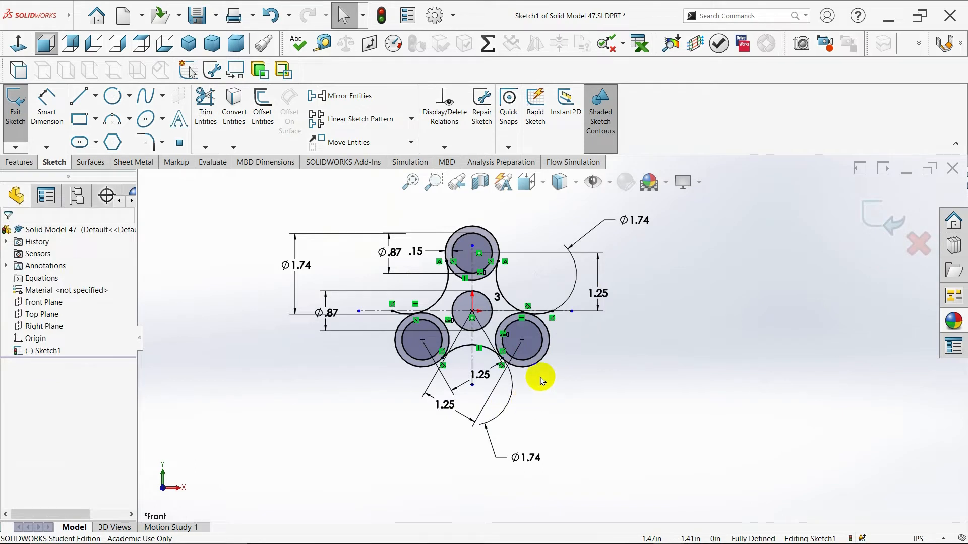
Trim the leftover end of the upper-left 1.74 in arc beyond its tangent point on the lower-left circle pair
key(f)
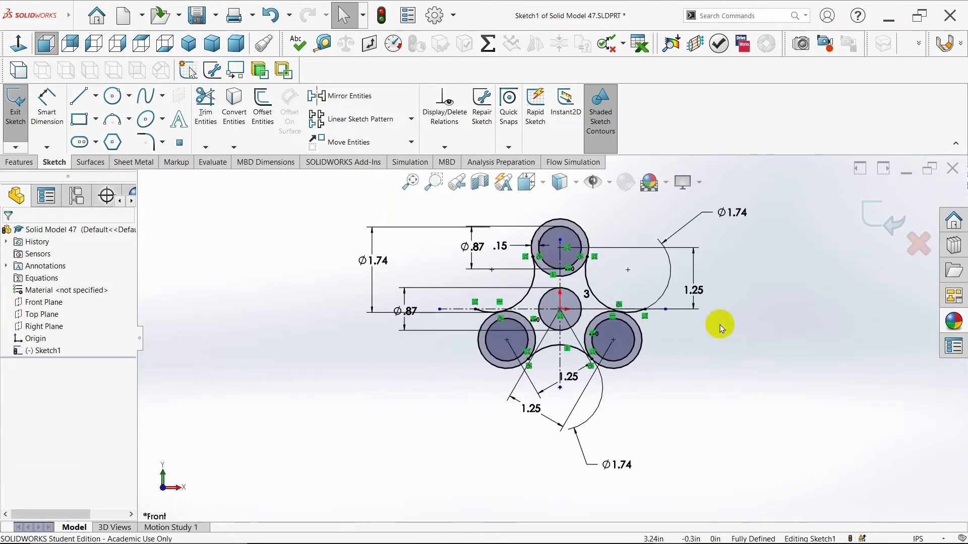
scroll(720, 325, up, 1)
scroll(686, 341, down, 1)
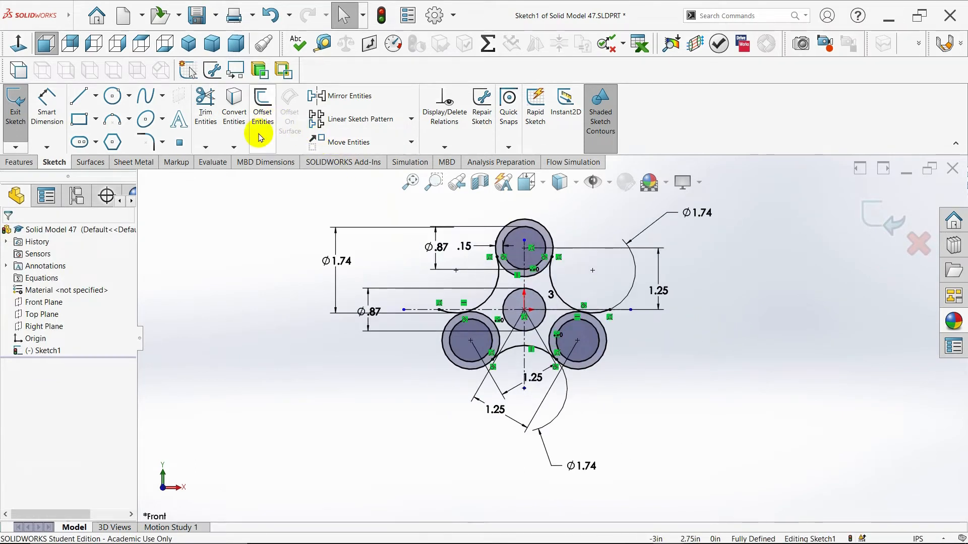
click(202, 101)
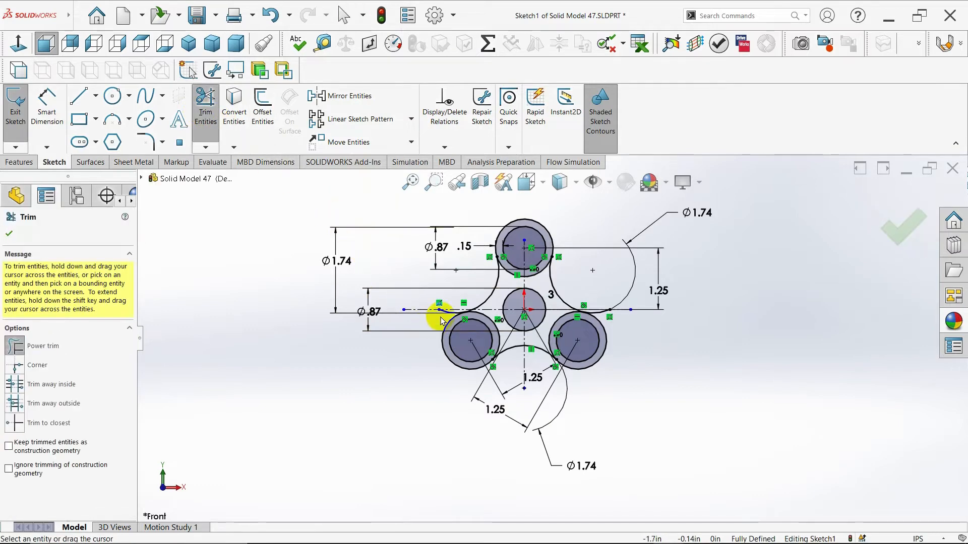
scroll(448, 318, down, 3)
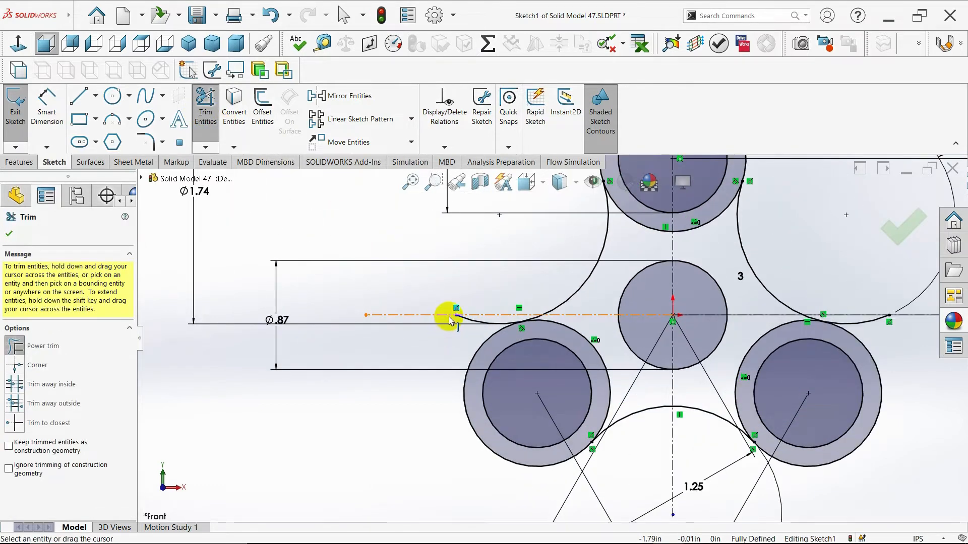
click(454, 321)
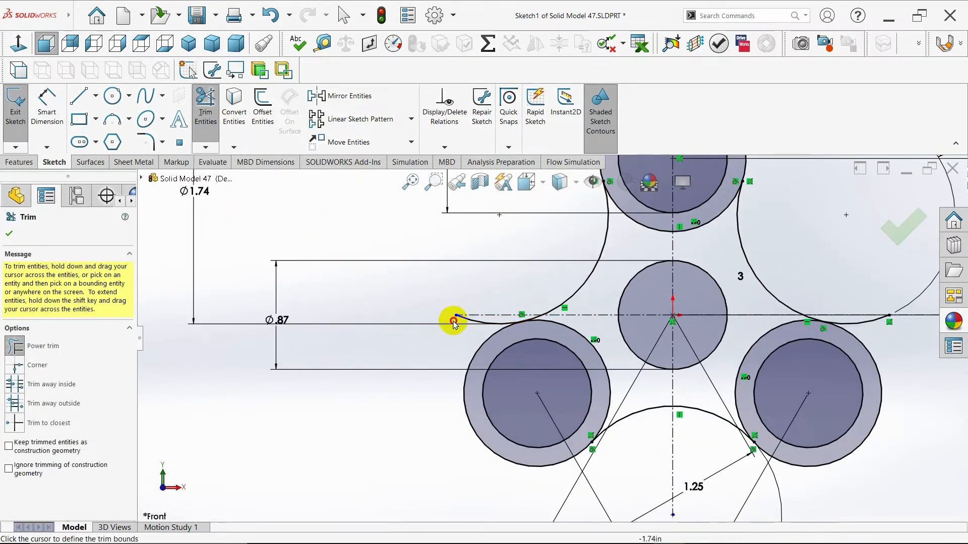
click(468, 322)
scroll(519, 315, down, 1)
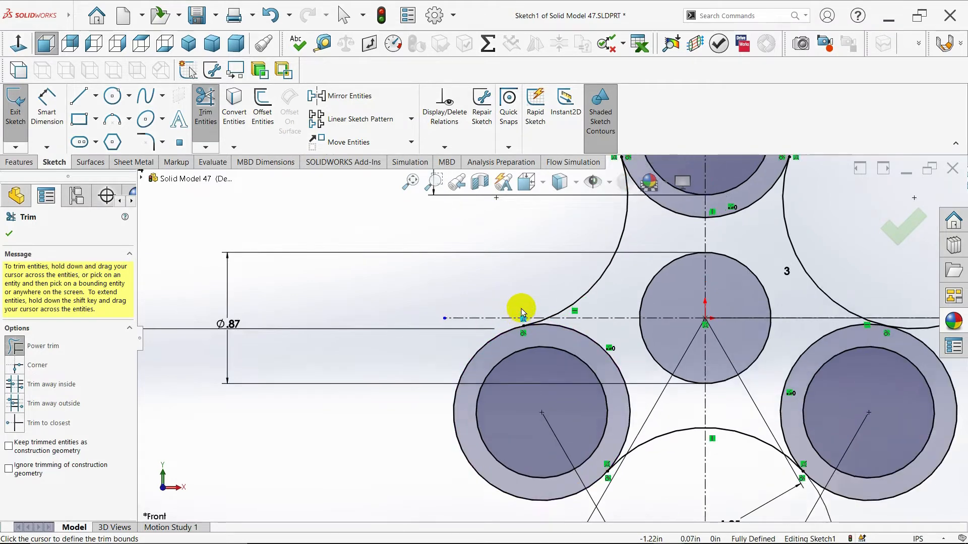
Trim the leftover end of the upper-right 1.74 in arc beyond its tangent point on the lower-right circle pair
scroll(549, 314, up, 1)
scroll(693, 313, down, 1)
scroll(756, 322, up, 3)
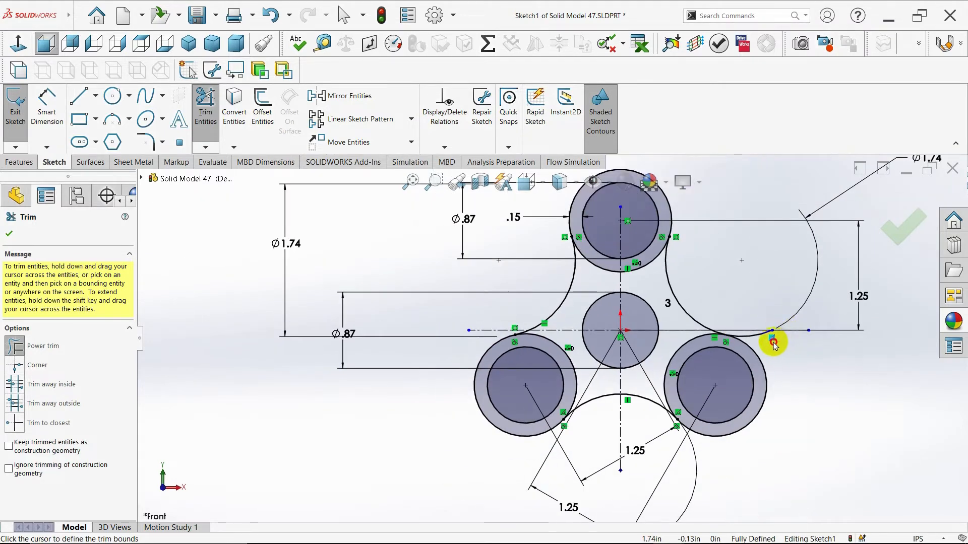
click(756, 336)
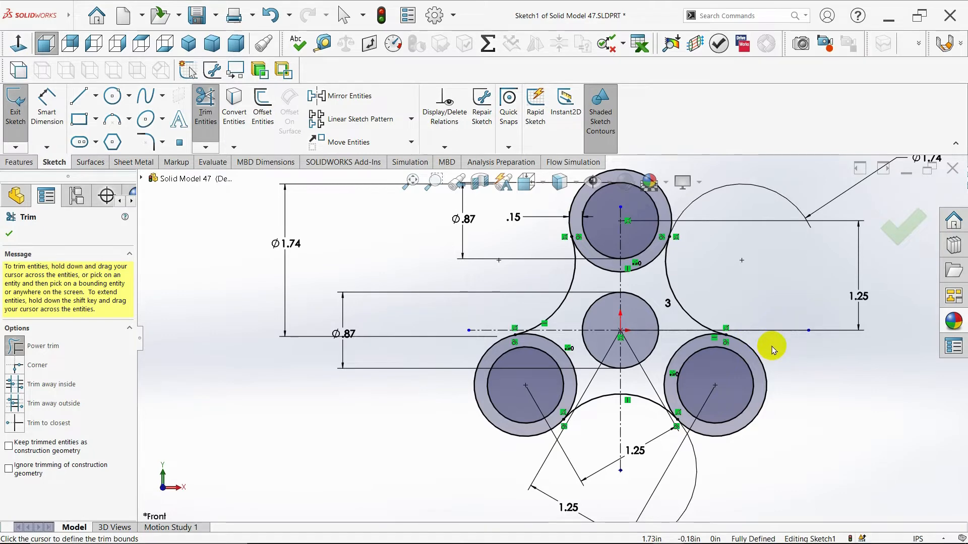
scroll(774, 352, down, 1)
key(f)
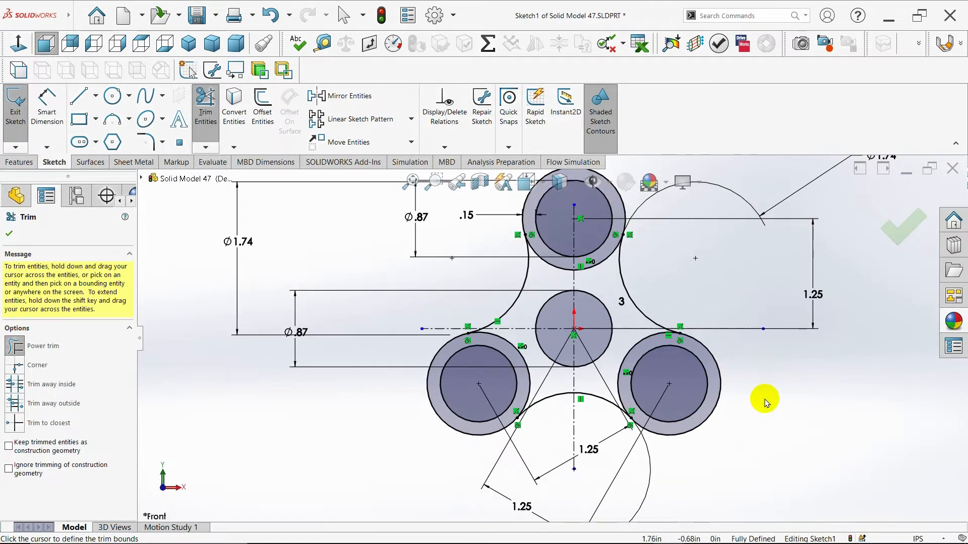
scroll(729, 308, down, 1)
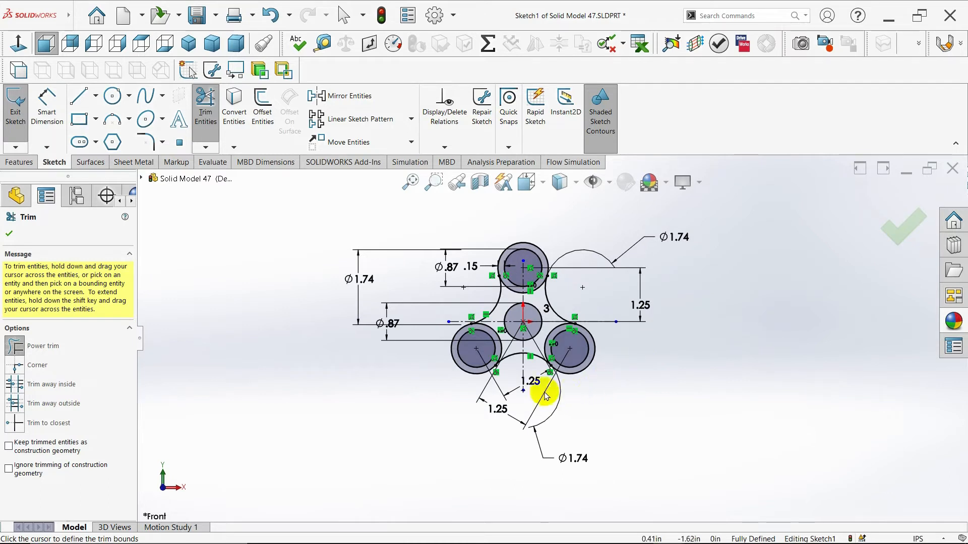
click(10, 235)
Reposition the three 1.25, two 0.87 and left 1.74 in dimensions so their labels sit clear of the profile and each other
click(541, 387)
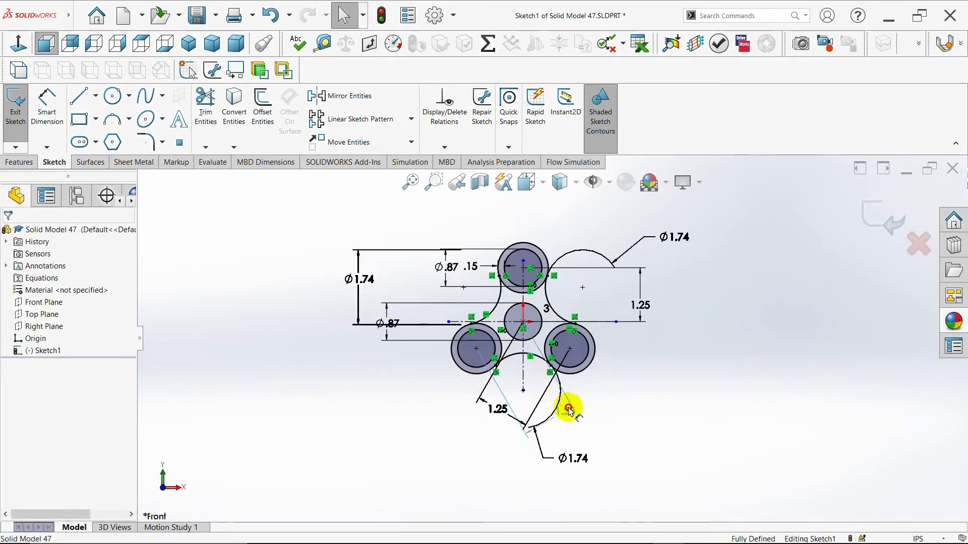
drag(568, 409, 603, 395)
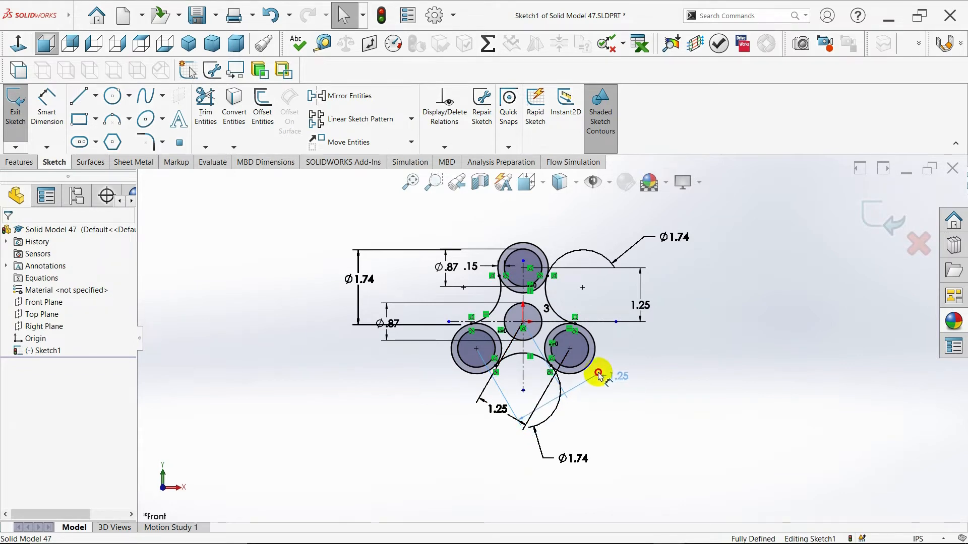
drag(493, 405, 464, 387)
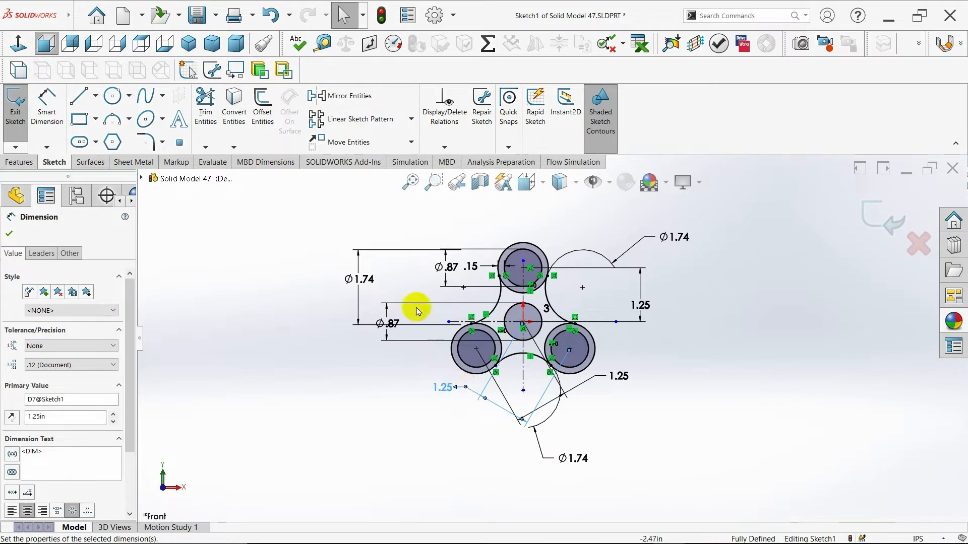
drag(445, 266, 446, 216)
mouse_move(391, 324)
mouse_down()
mouse_move(425, 377)
mouse_move(352, 350)
mouse_move(341, 324)
mouse_up()
mouse_move(364, 278)
mouse_down()
mouse_move(334, 275)
mouse_move(367, 273)
mouse_up()
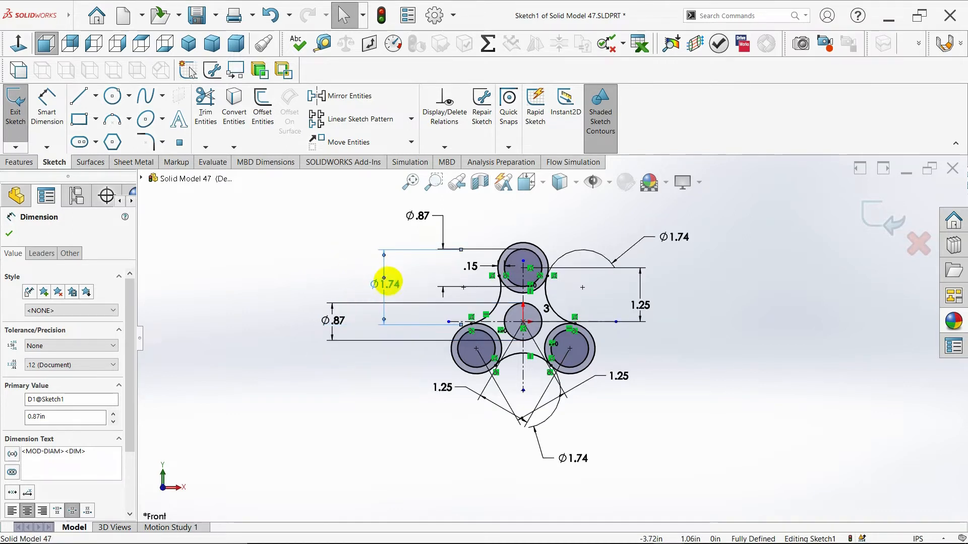
click(647, 328)
drag(641, 311, 640, 296)
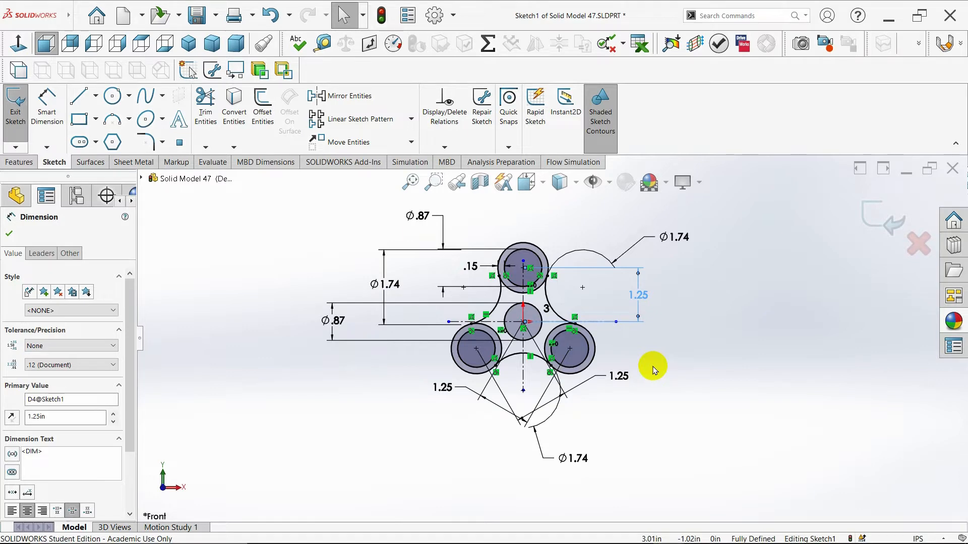
click(9, 234)
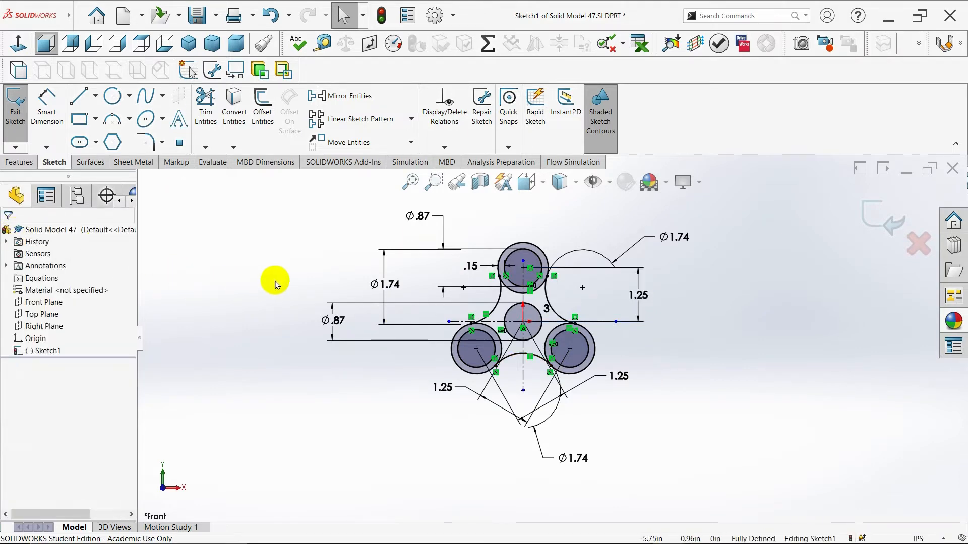
Extrude the central web and the three ring regions of the sketch as a blind boss 0.275 in deep
click(19, 162)
click(20, 106)
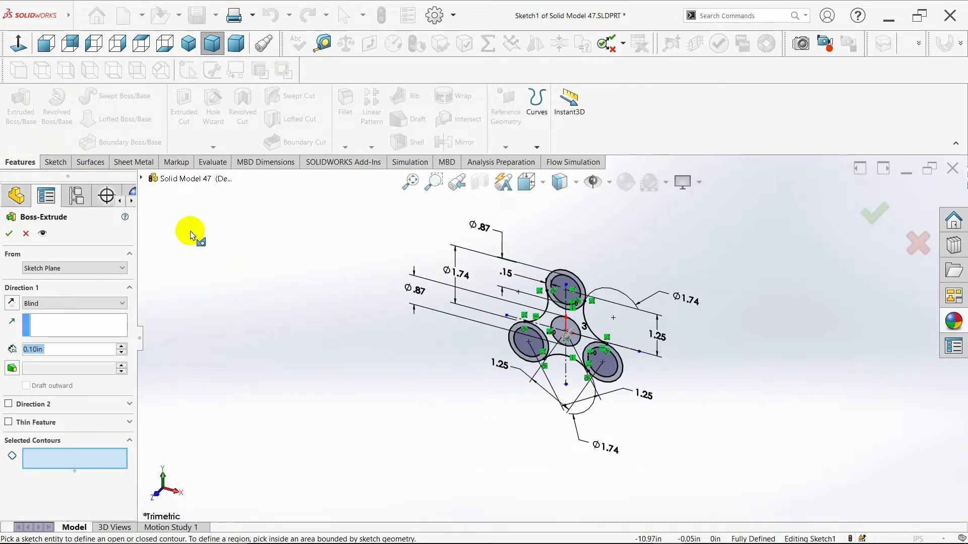
click(552, 344)
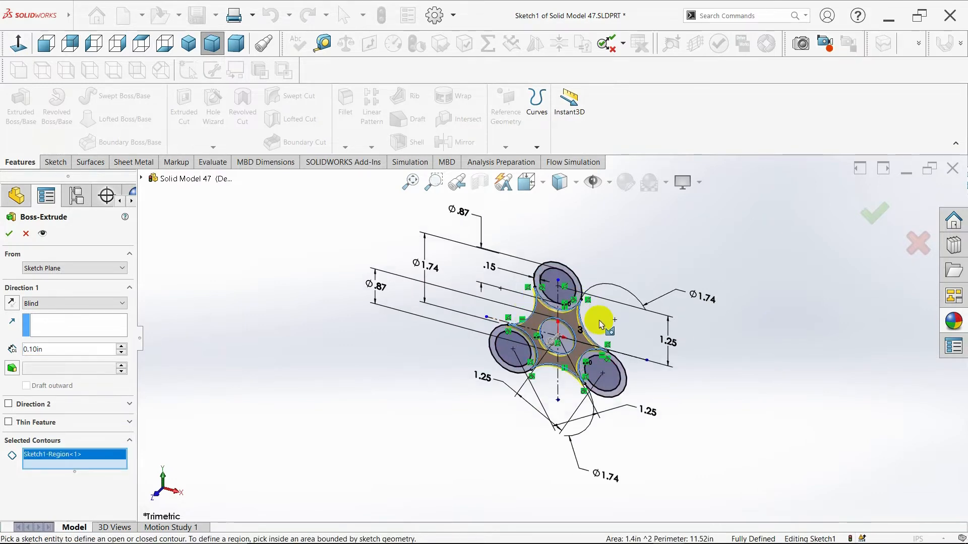
scroll(569, 348, down, 5)
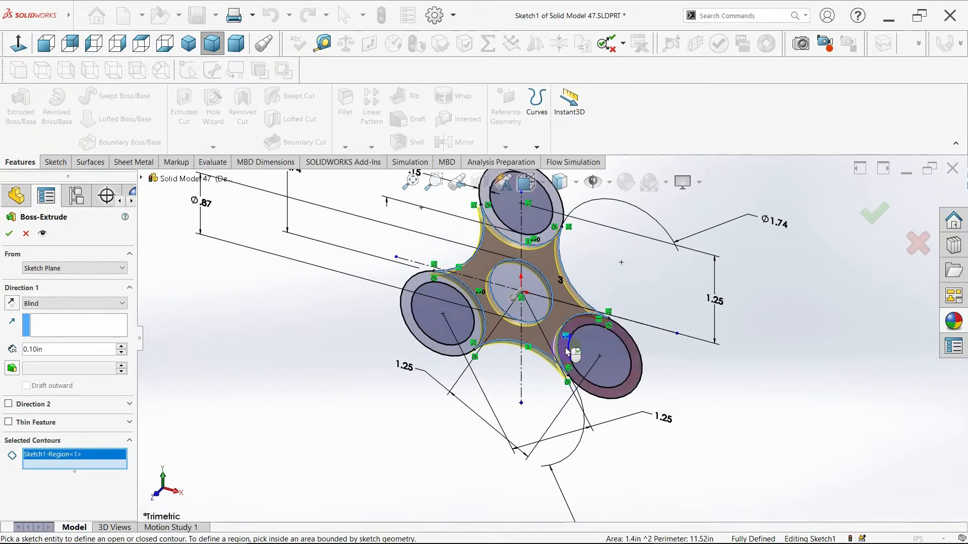
click(569, 348)
click(456, 353)
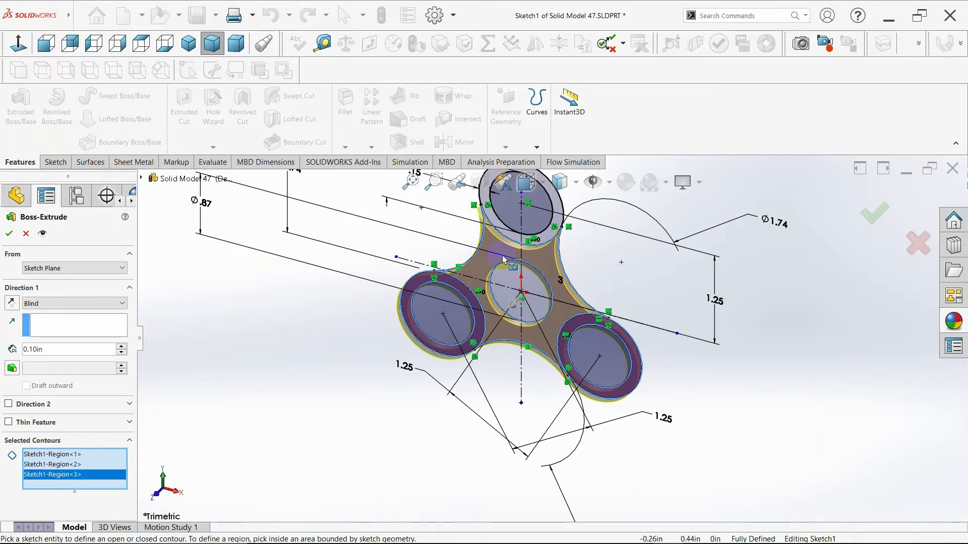
click(519, 243)
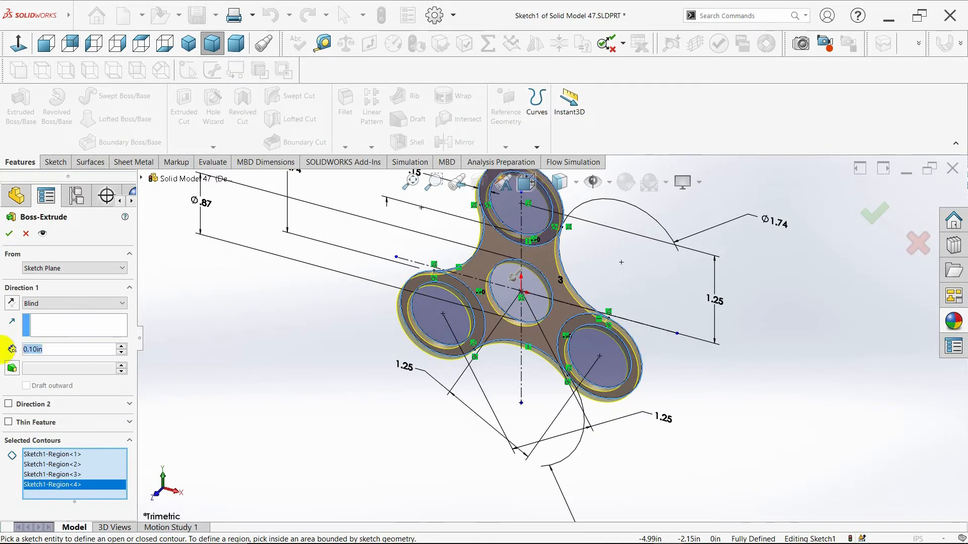
text(.2750)
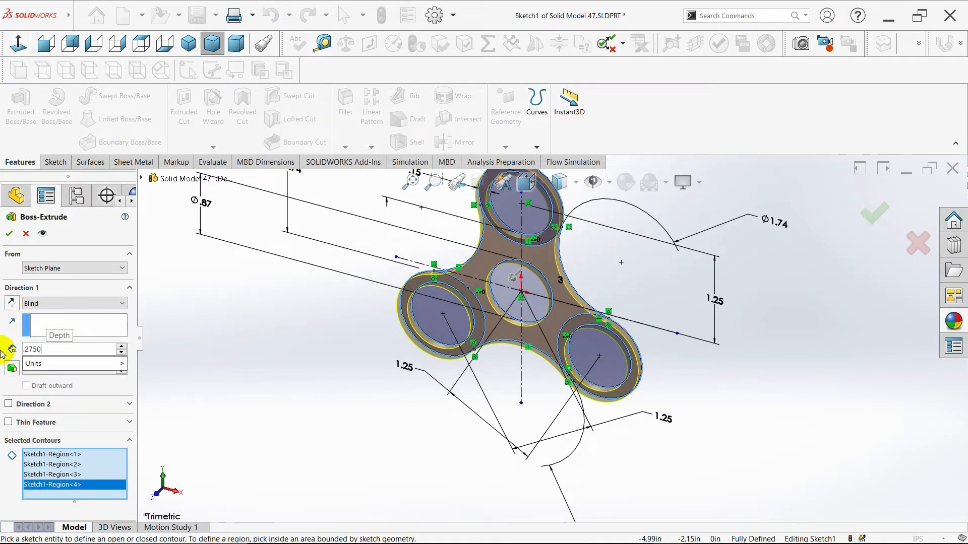
key(Return)
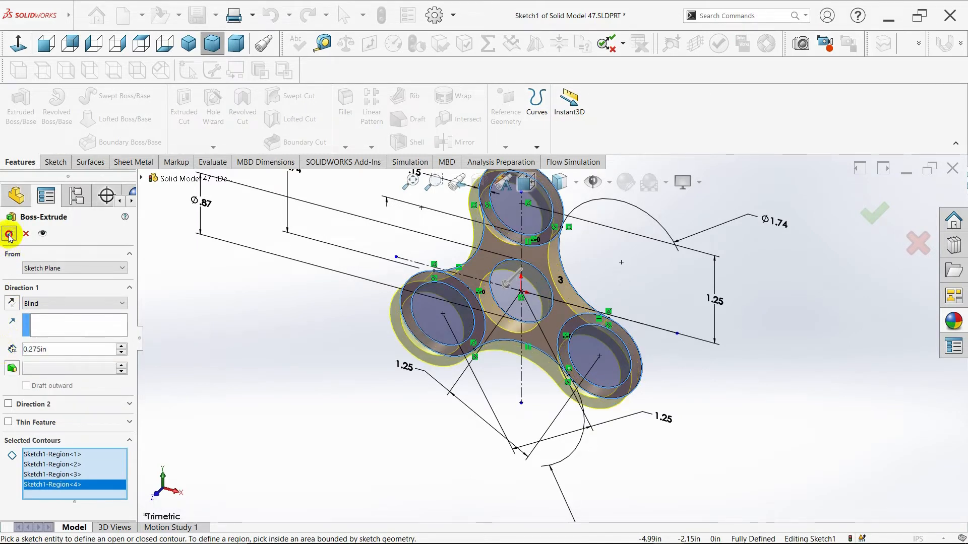
key(Return)
Change the scene to a plain white background and show the part in isometric view
click(188, 44)
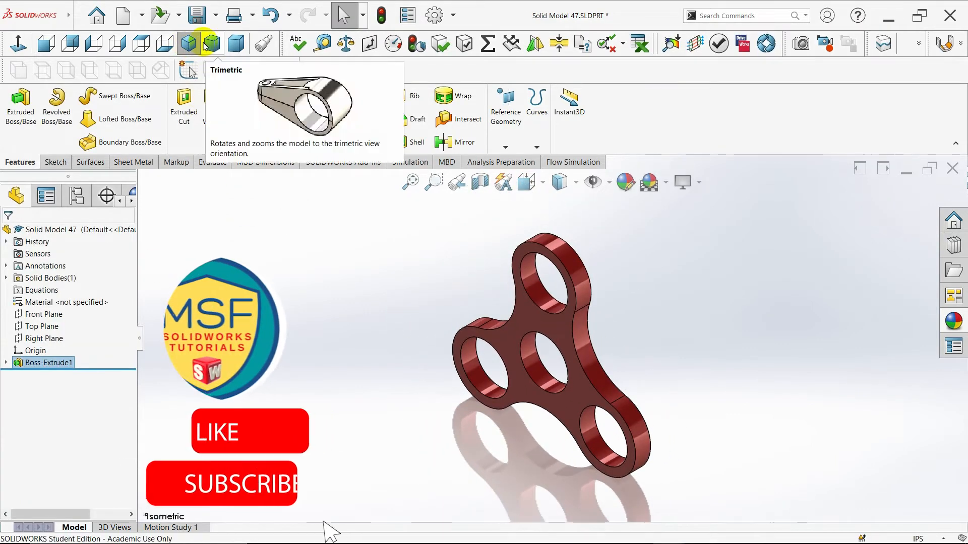
click(212, 44)
click(235, 43)
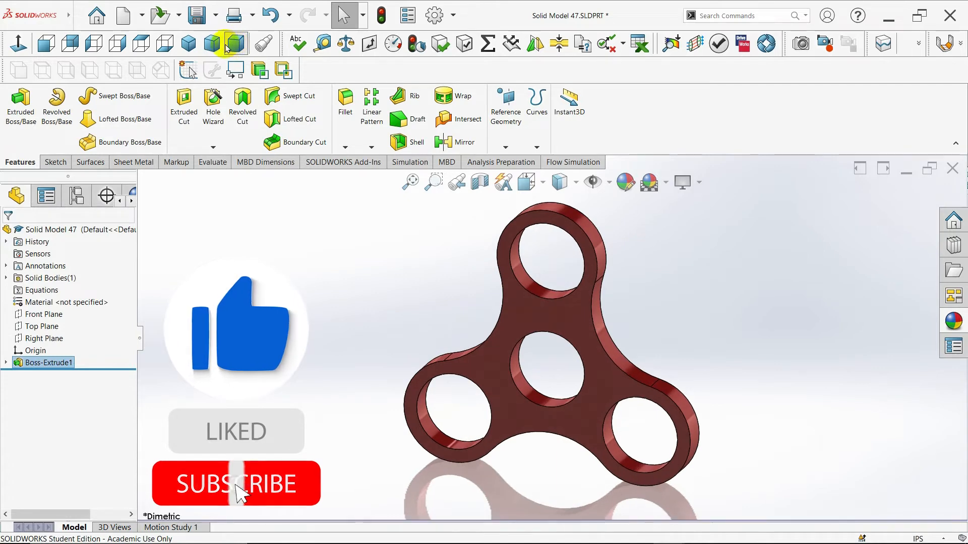
click(188, 44)
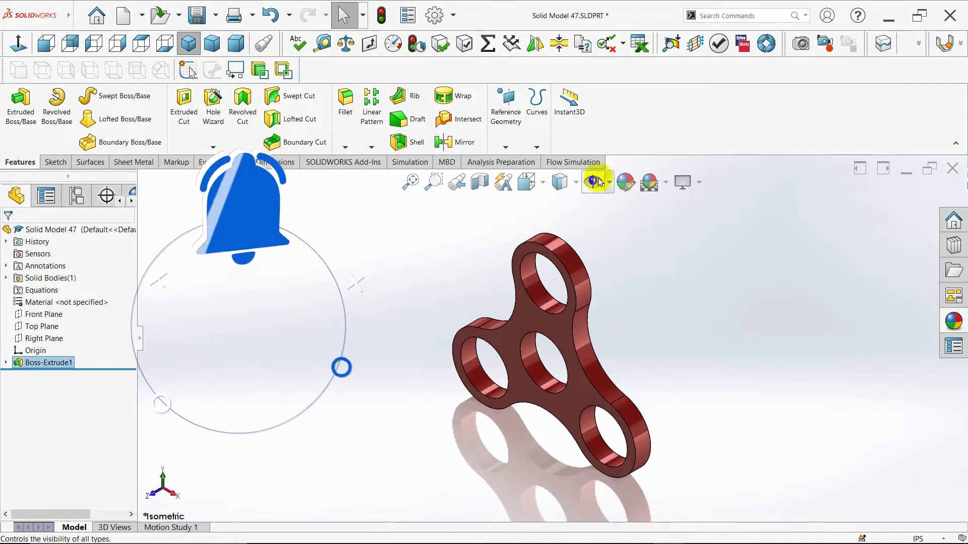
click(666, 182)
click(666, 215)
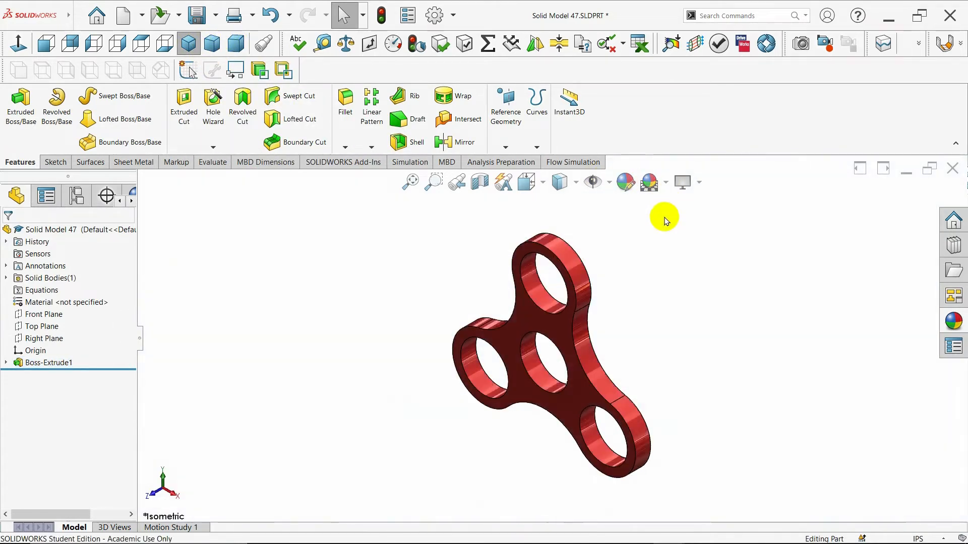
middle_drag(657, 306, 693, 319)
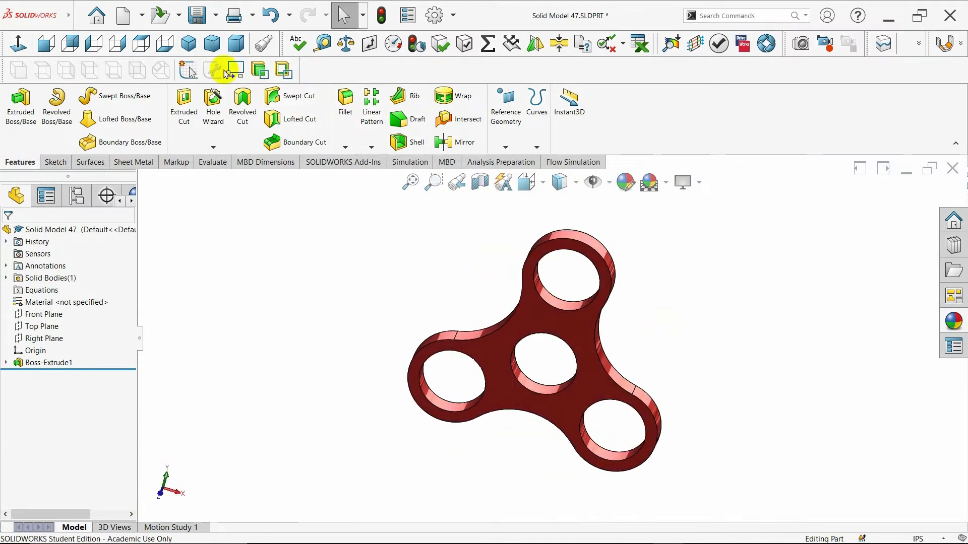
click(192, 51)
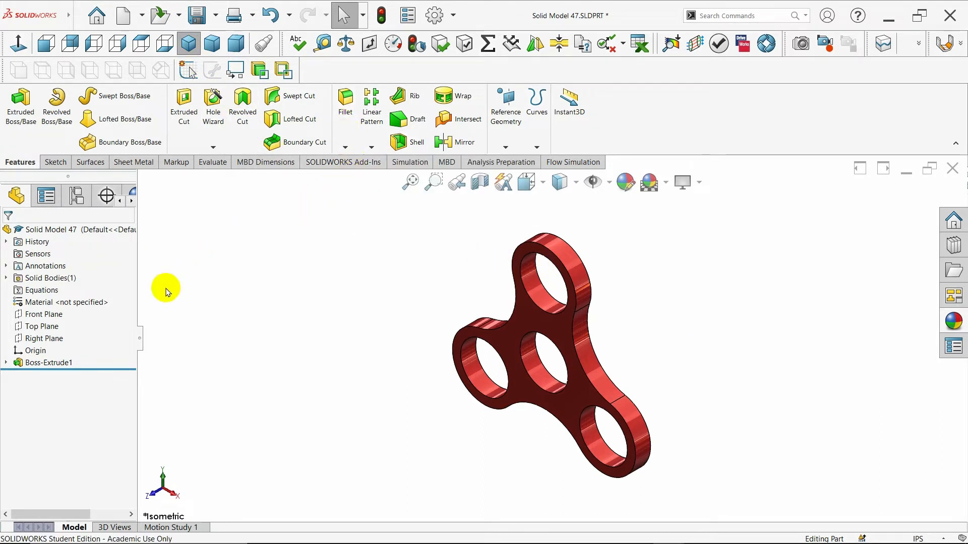
Edit the boss extrusion and set its end condition to Mid Plane
click(49, 363)
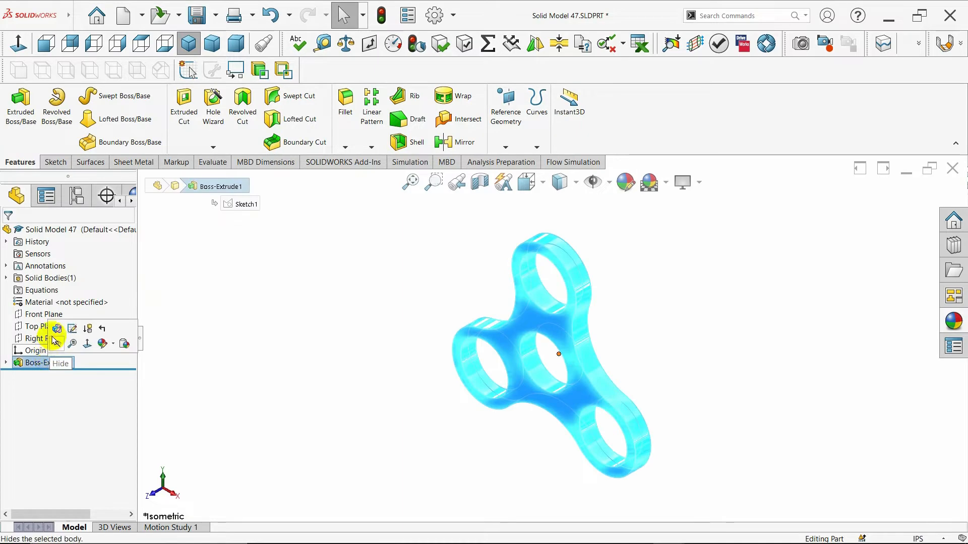
click(53, 328)
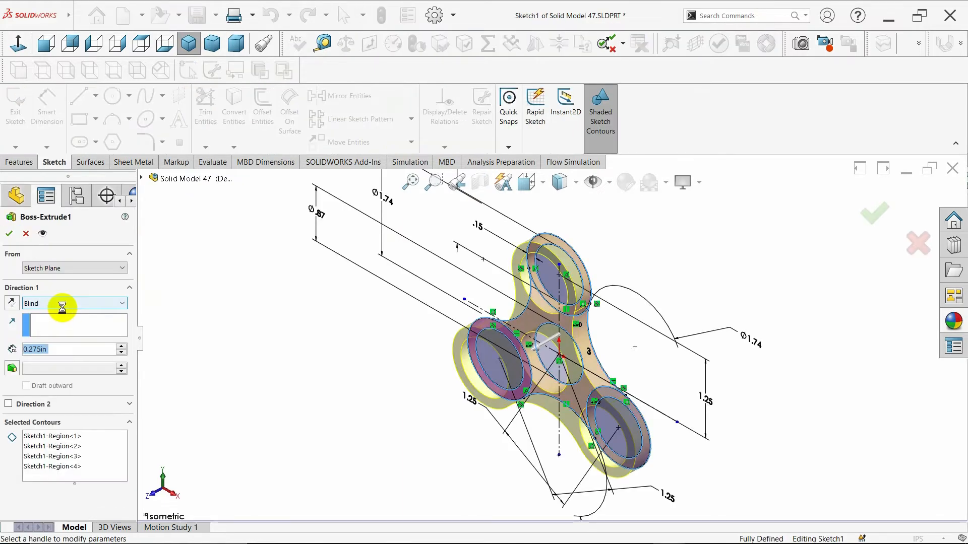
click(60, 303)
click(65, 361)
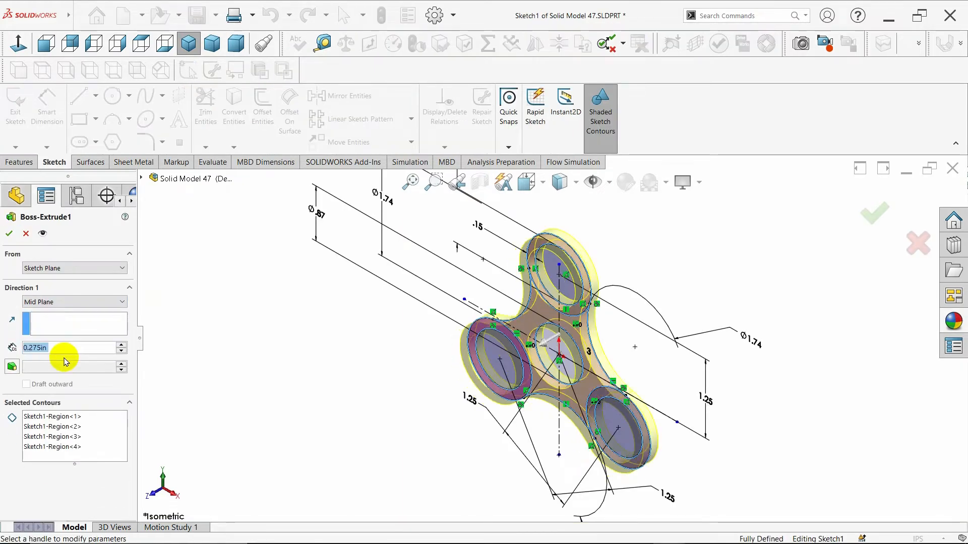
click(9, 235)
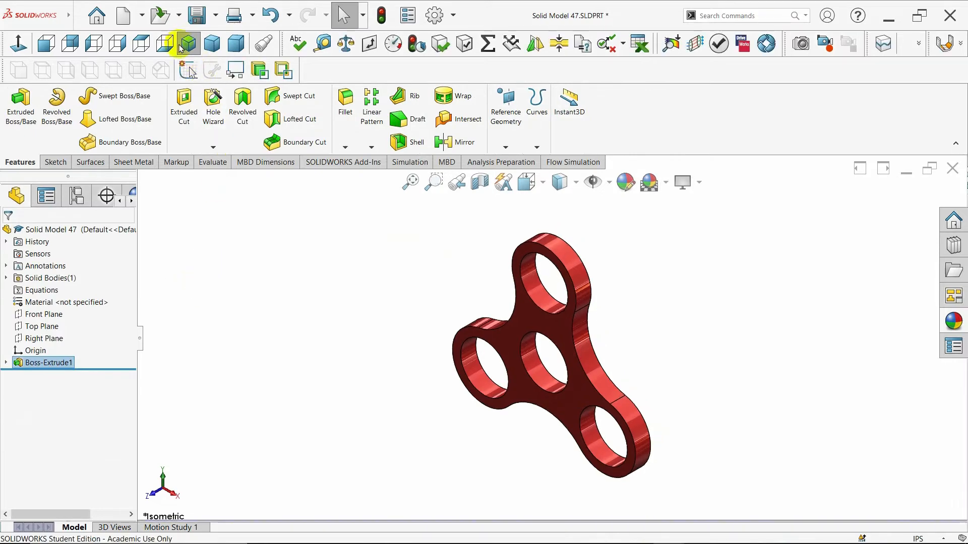
Start a sketch on the Front Plane and draw a horizontal centerline about 2.96 in long from the origin toward the right
click(41, 314)
click(22, 306)
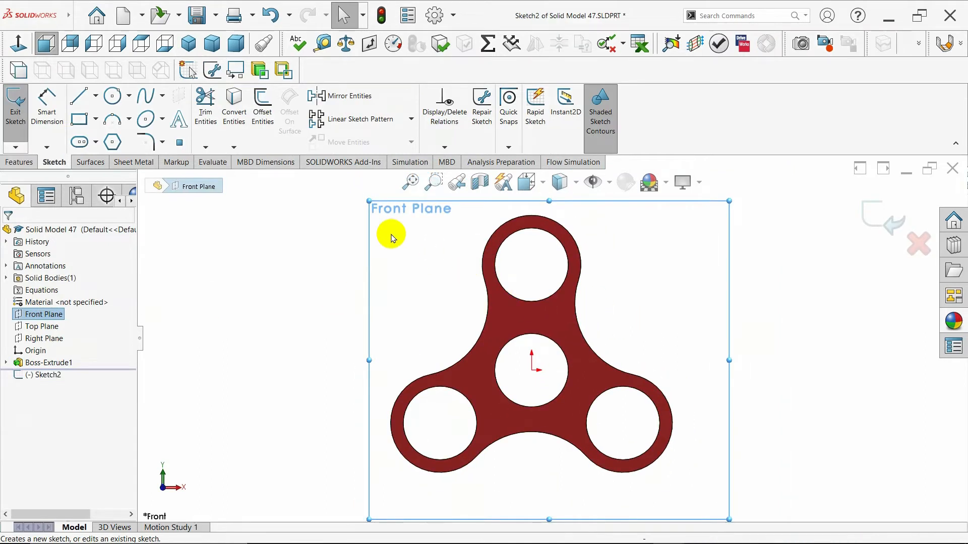
click(96, 95)
click(101, 124)
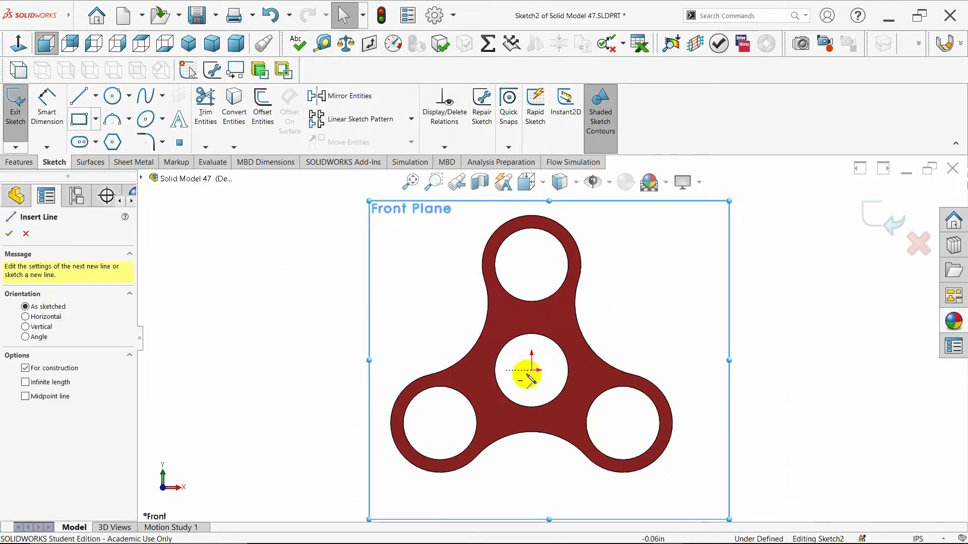
click(533, 372)
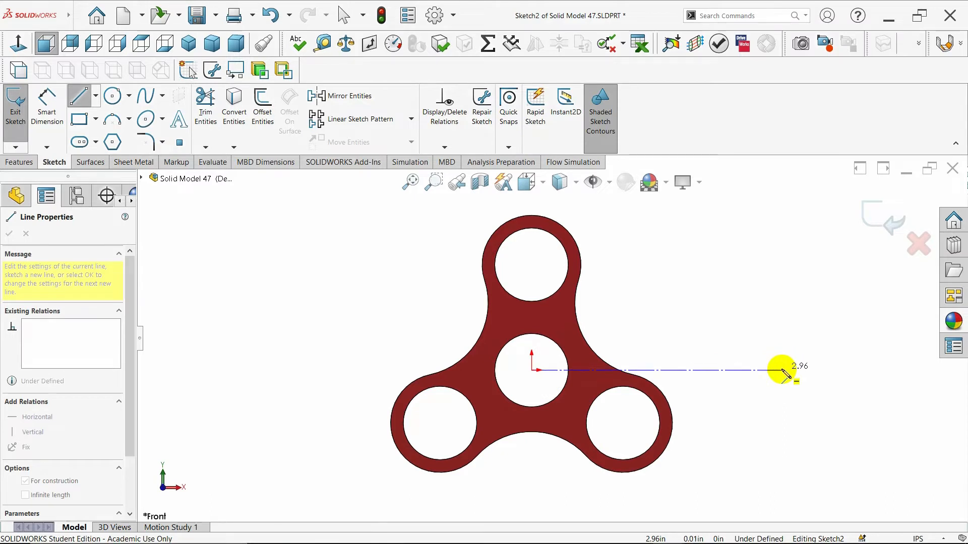
click(780, 371)
key(Escape)
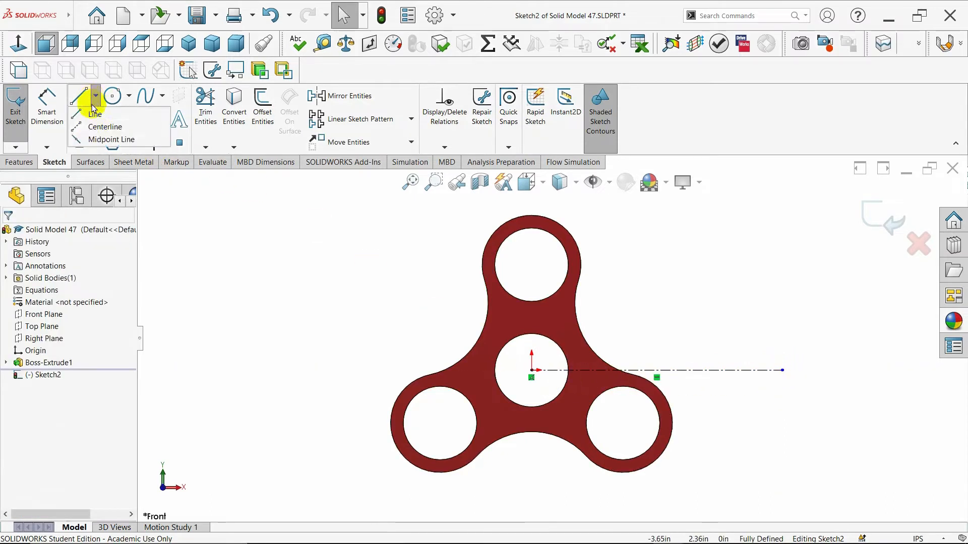
Draw a second horizontal centerline from the origin leftward, ending beyond the left arm
click(78, 95)
click(531, 371)
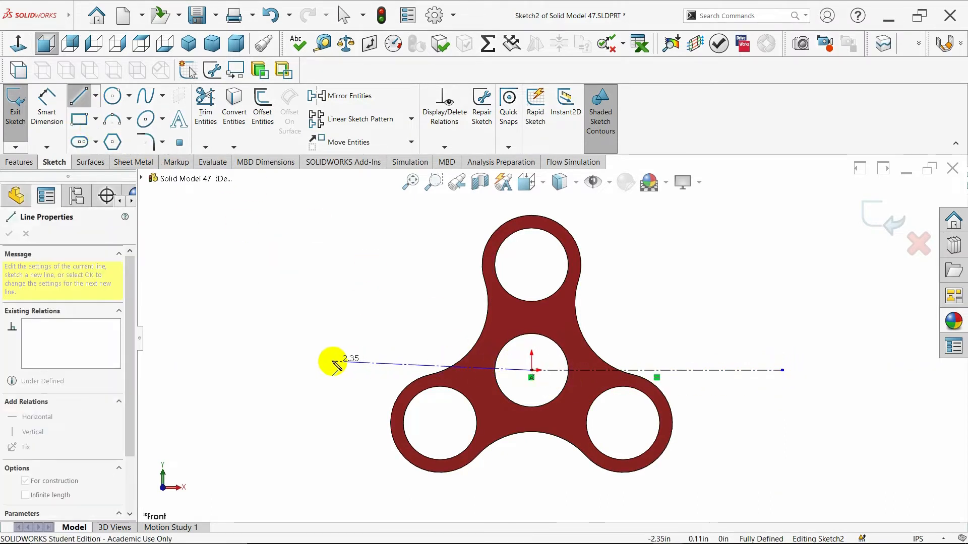
click(313, 372)
key(Escape)
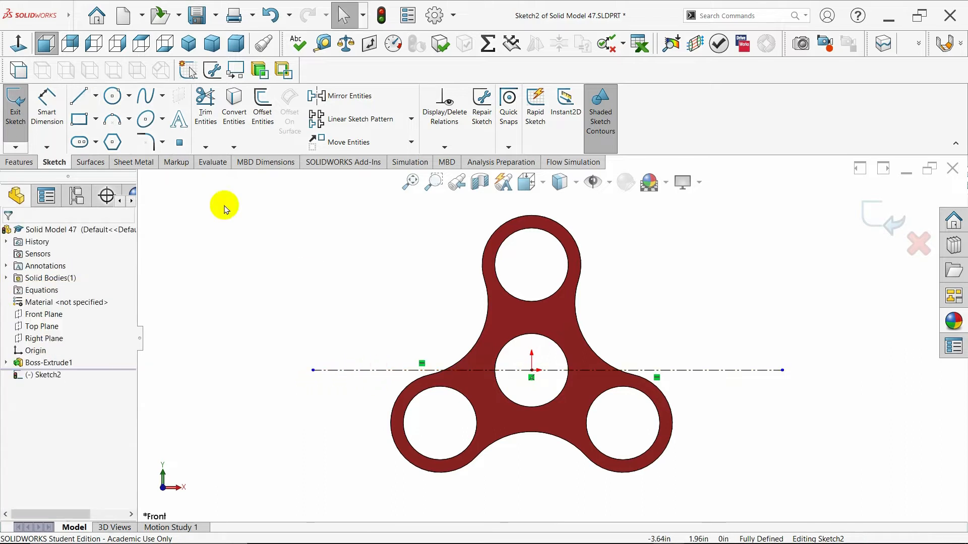
click(95, 96)
click(96, 124)
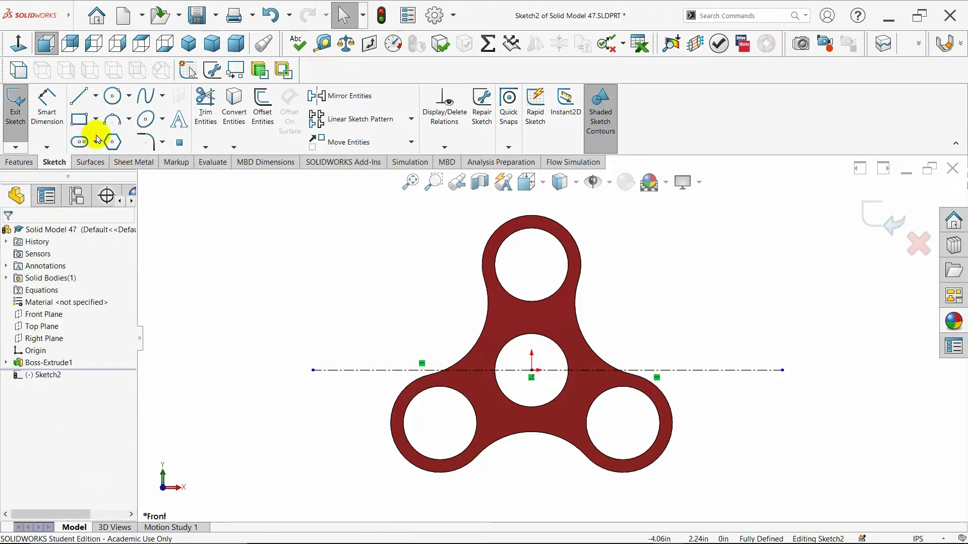
click(532, 371)
key(Escape)
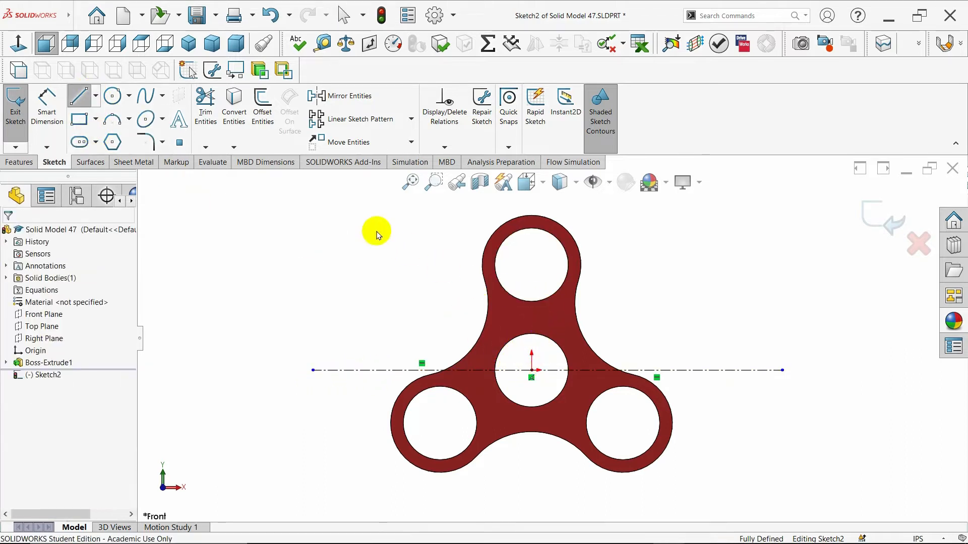
Draw a vertical centerline from the origin up through the upper ring, ending above the part
click(96, 95)
click(96, 124)
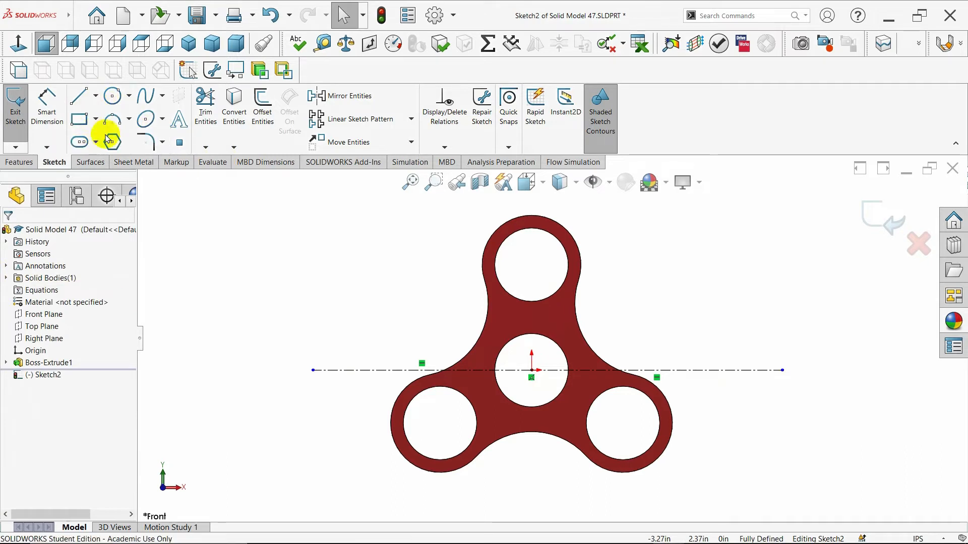
click(532, 370)
click(532, 196)
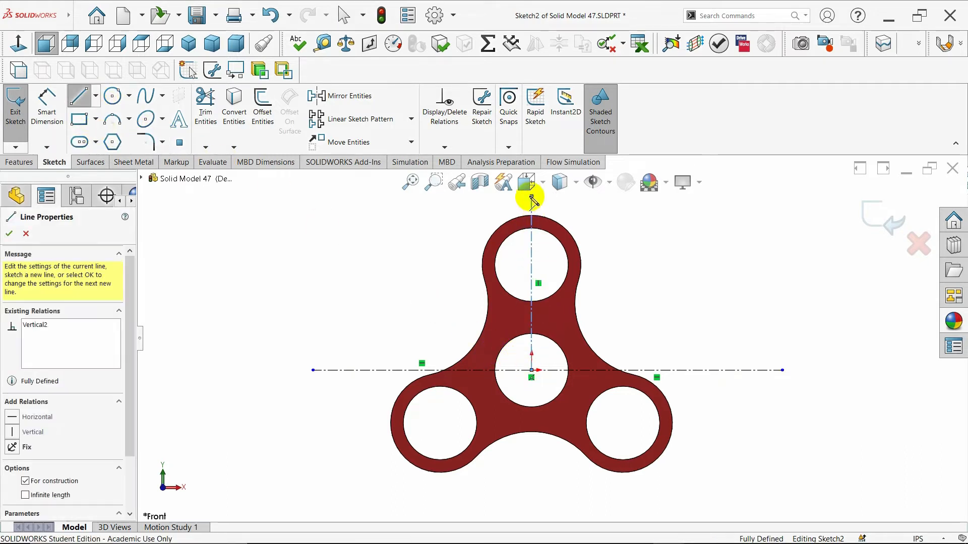
key(Escape)
Sketch a circle about 0.59 in in diameter centred in the upper ring's hole
scroll(593, 250, up, 2)
scroll(609, 313, down, 1)
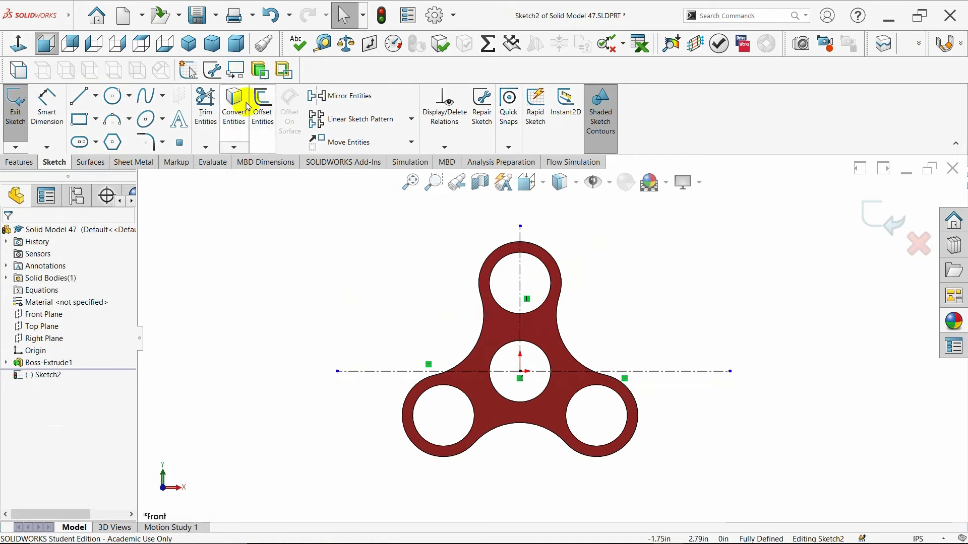
click(113, 98)
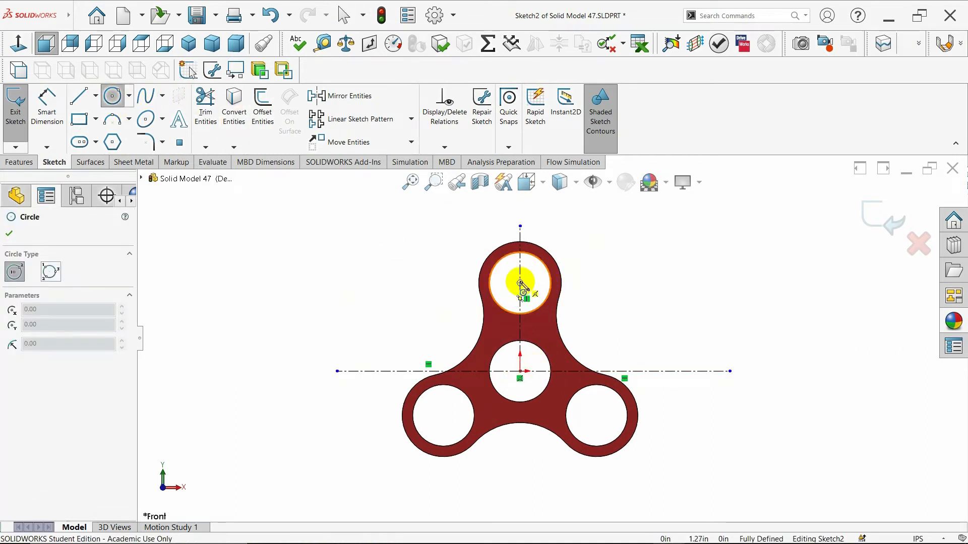
click(521, 283)
click(540, 289)
key(Escape)
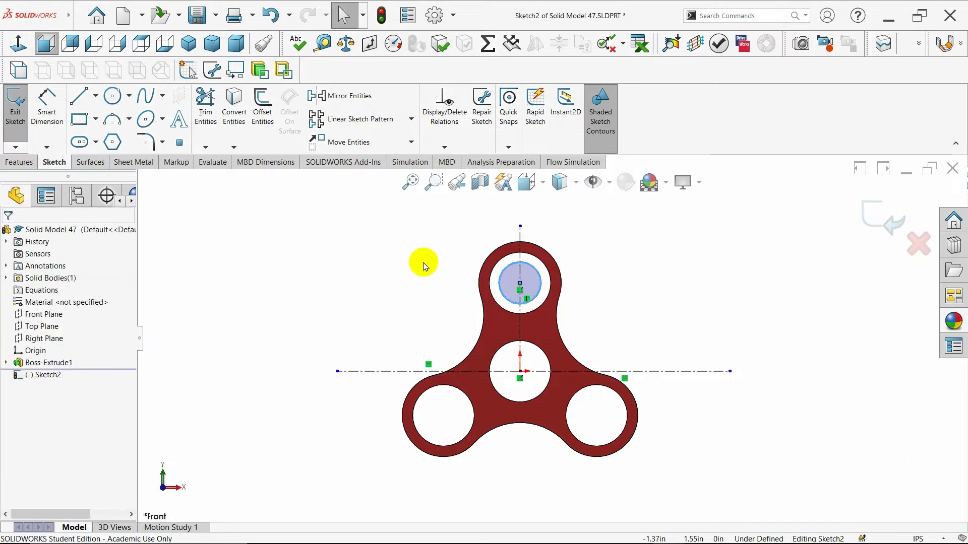
Dimension the upper circle's diameter and set it to 0.8 in
click(47, 106)
click(519, 276)
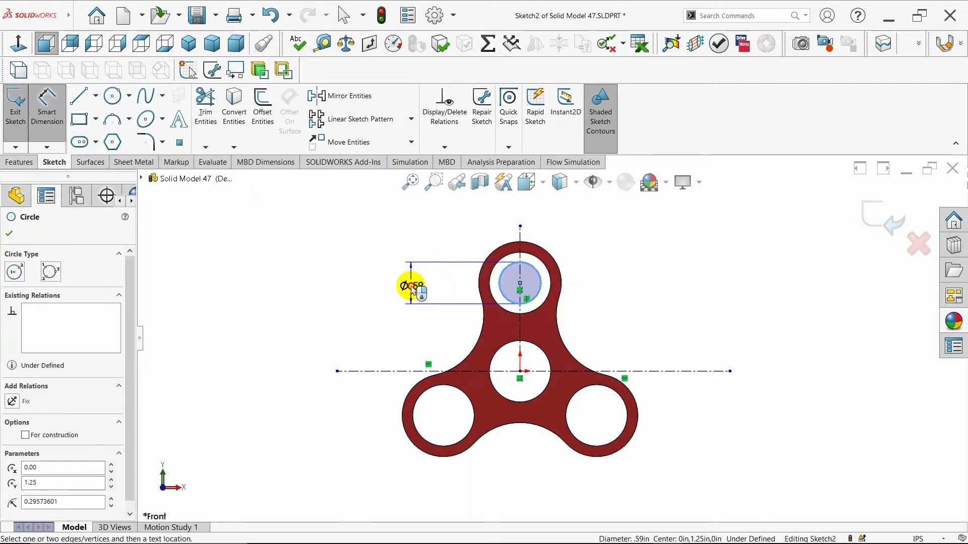
click(411, 287)
key(BackSpace)
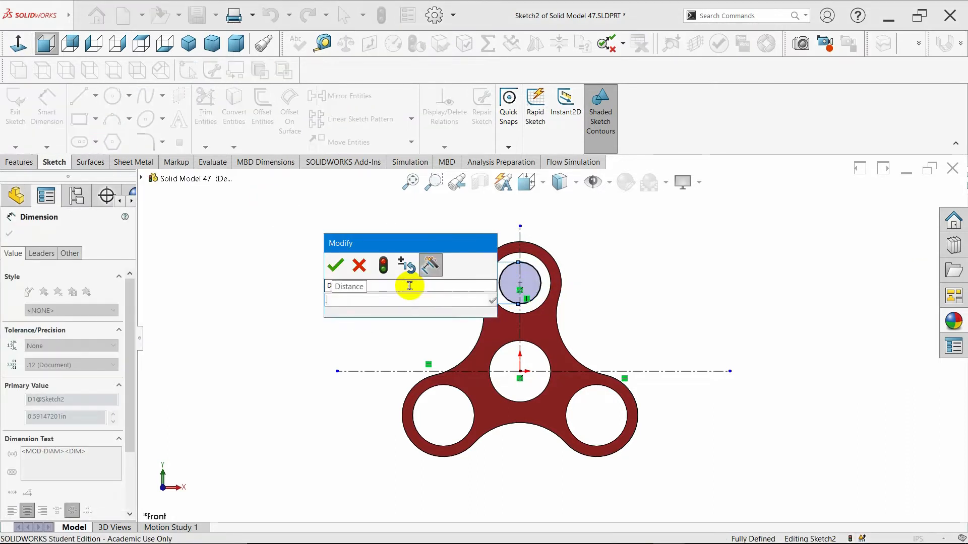
text(.8)
key(Return)
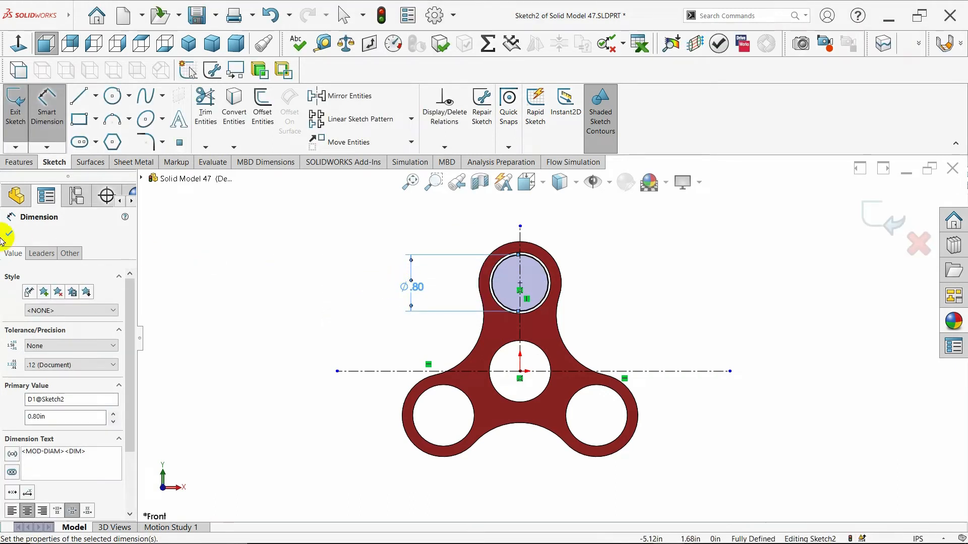
click(5, 235)
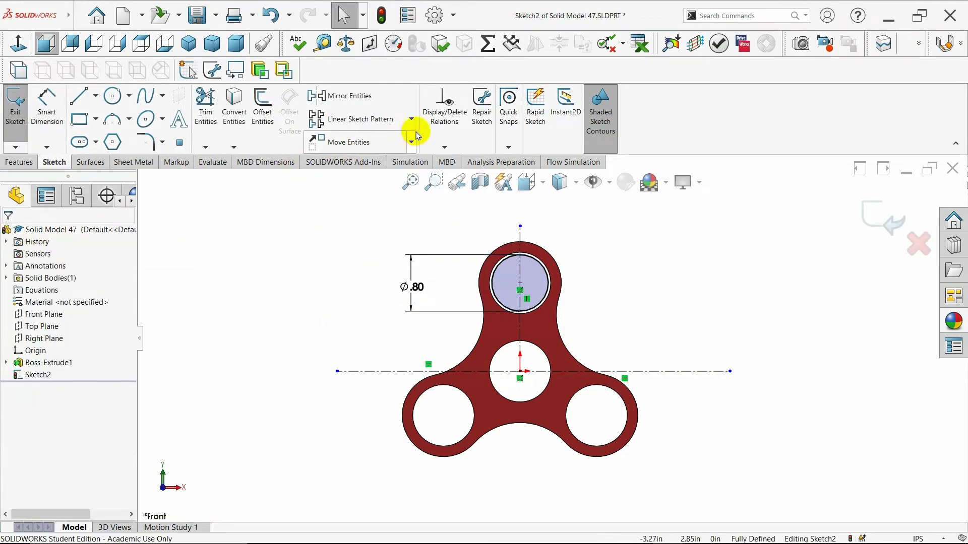
Circular-pattern the 0.80 in circle about the origin with 3 equally spaced instances over 360 degrees
click(493, 280)
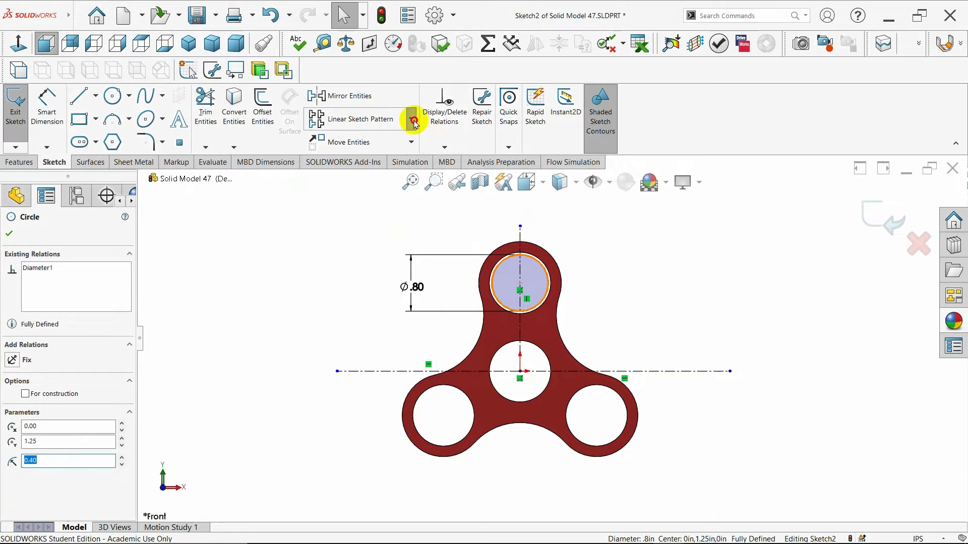
click(412, 119)
click(388, 147)
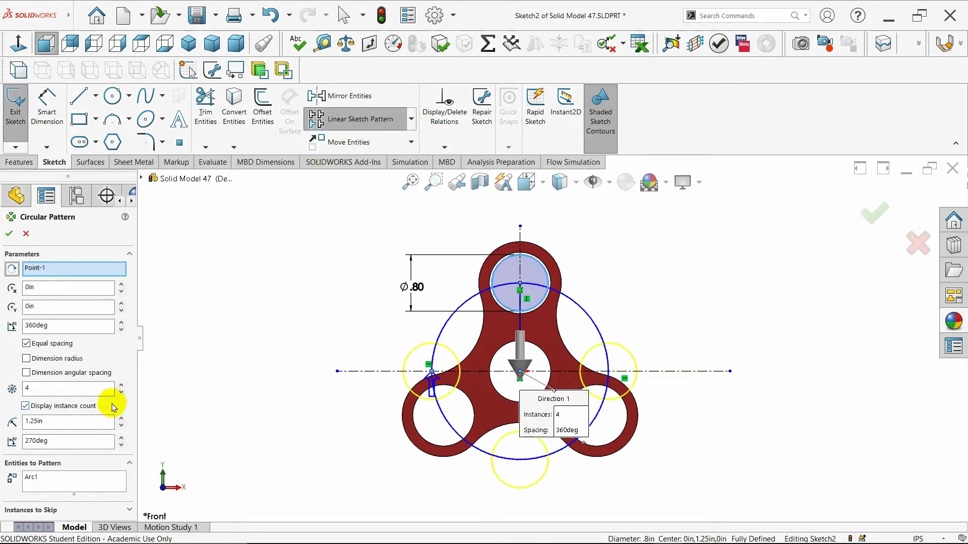
click(27, 329)
click(9, 235)
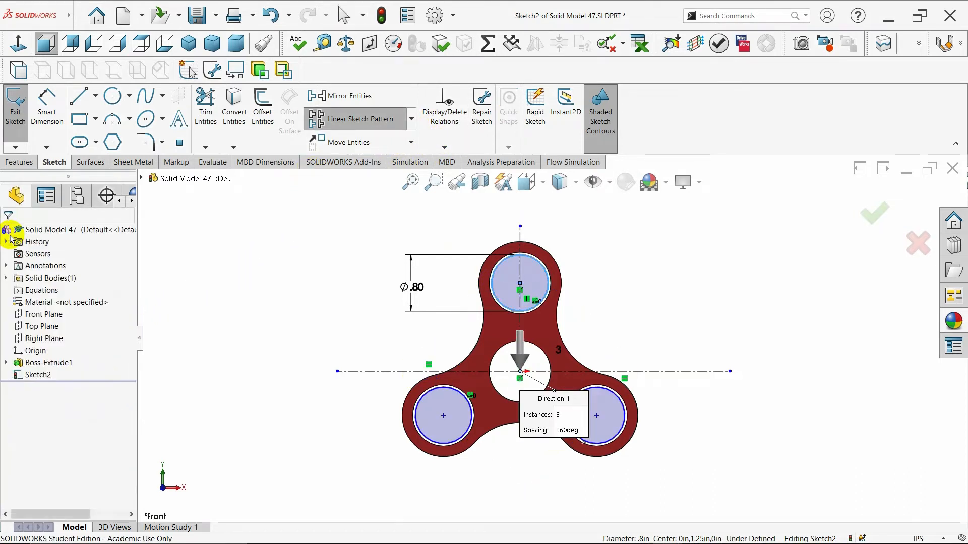
Dimension the aligned distances from the origin to the centres of the lower left and lower right circles
click(47, 126)
click(444, 416)
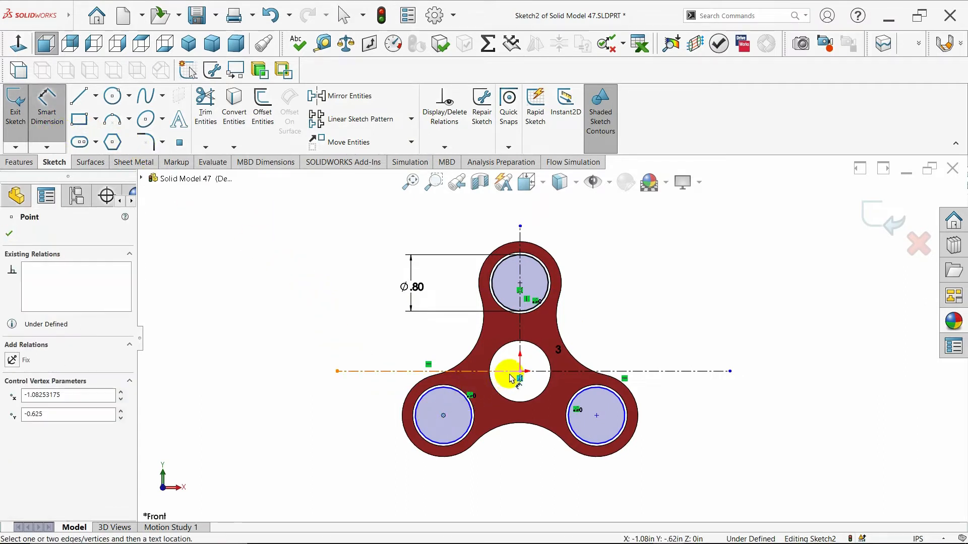
click(520, 373)
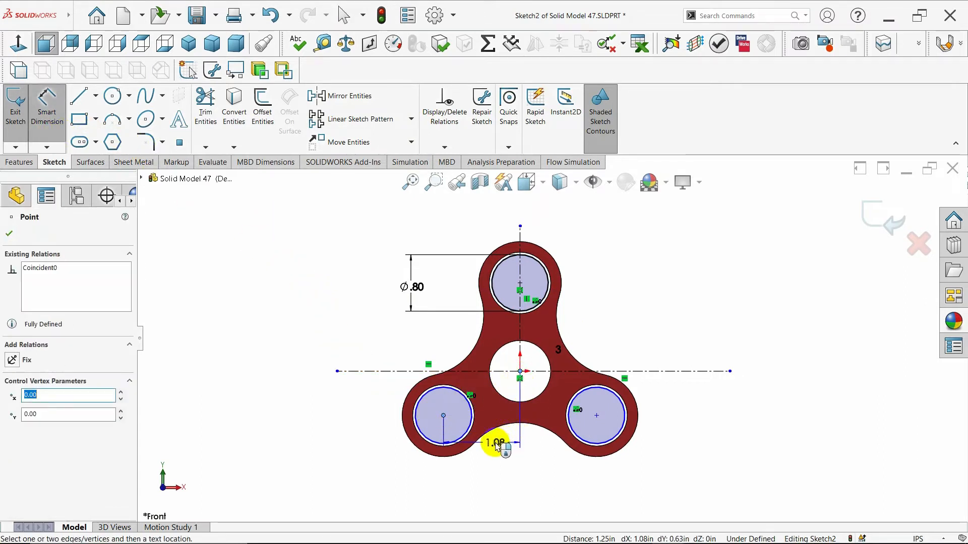
click(532, 442)
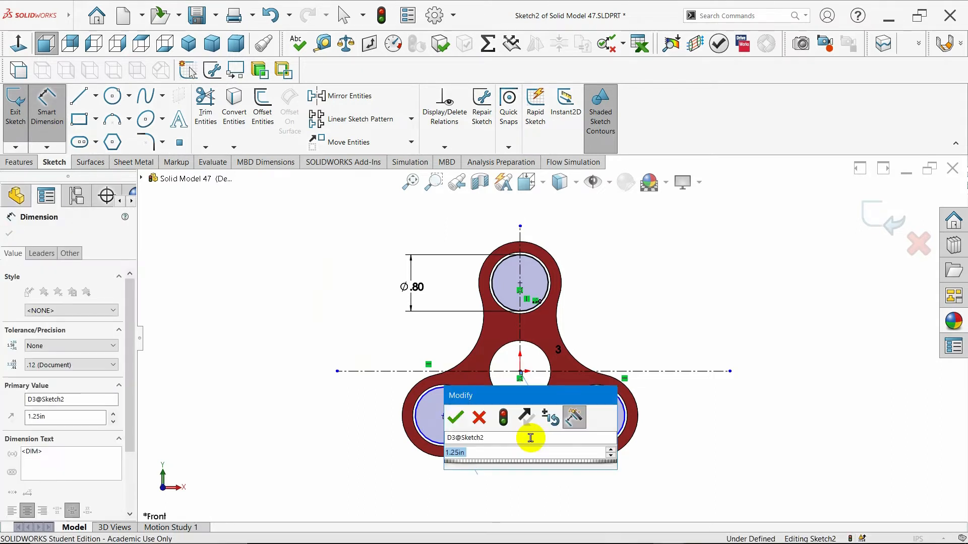
click(459, 420)
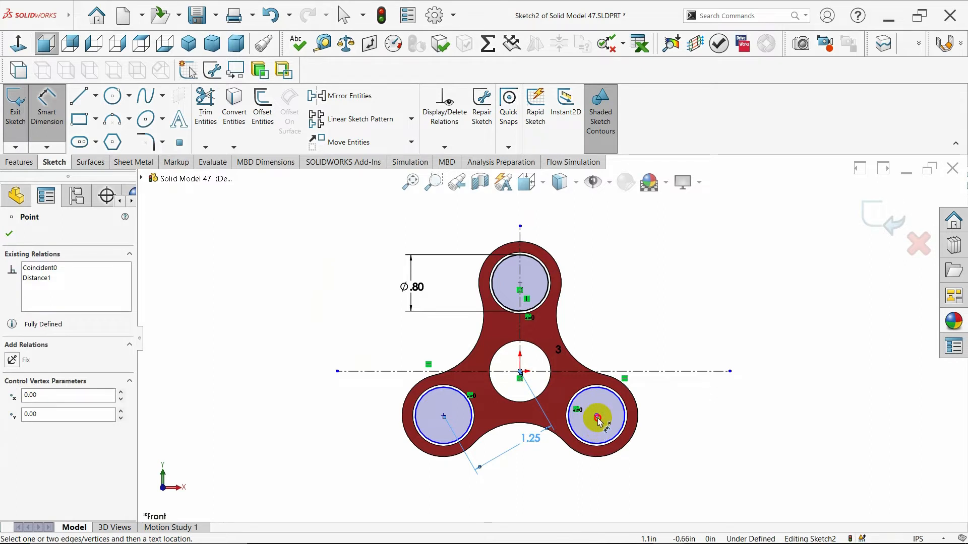
click(597, 418)
click(503, 444)
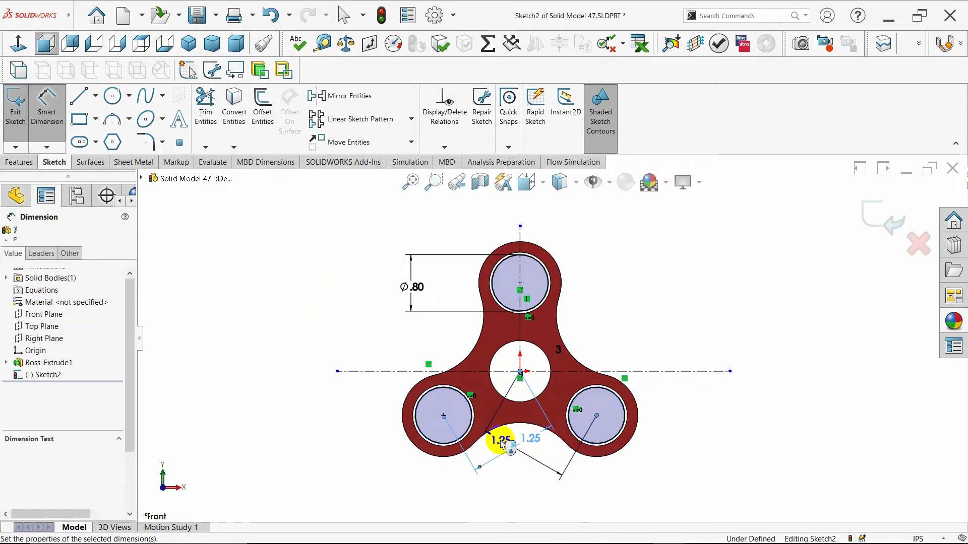
click(432, 417)
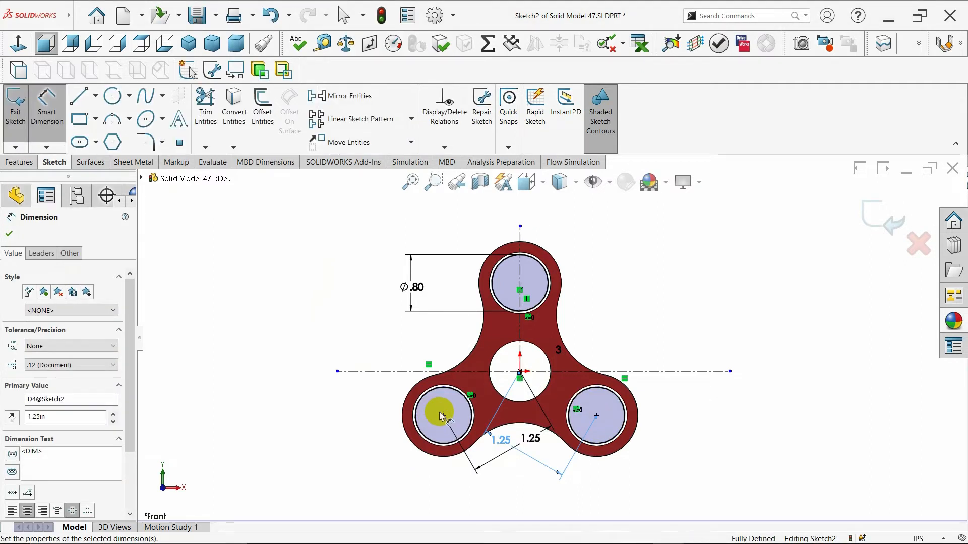
click(9, 233)
Extrude the three circles as a Mid Plane boss 0.275 in deep, checking the preview in isometric view
click(20, 162)
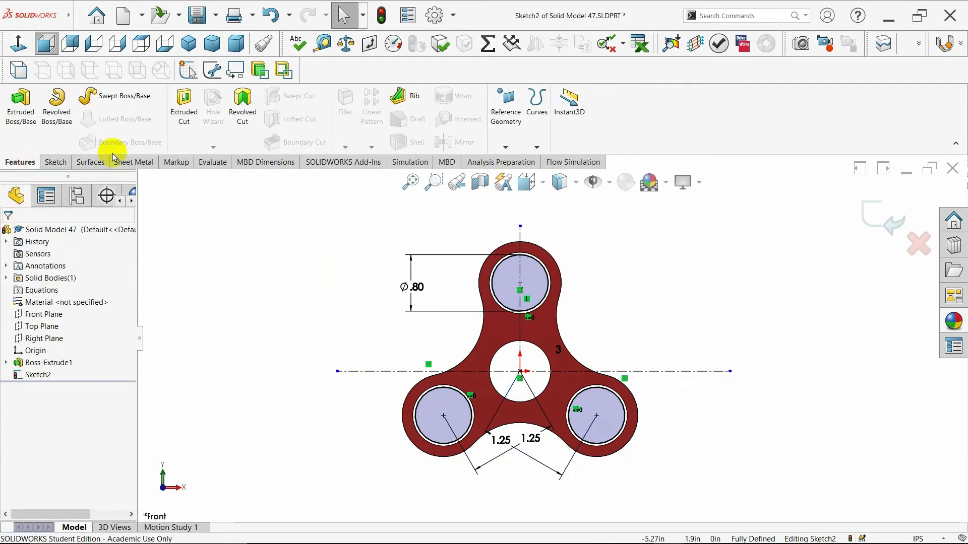
click(21, 103)
click(188, 44)
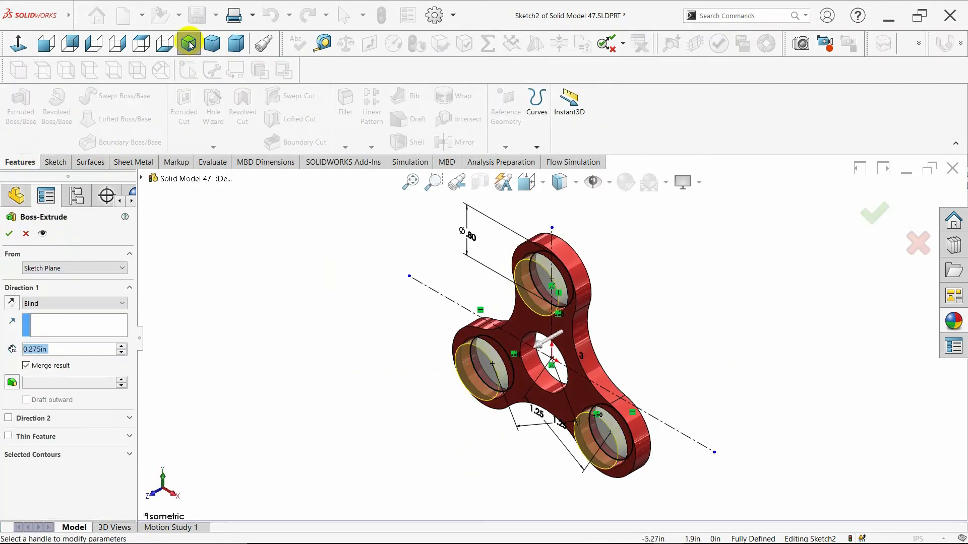
click(78, 303)
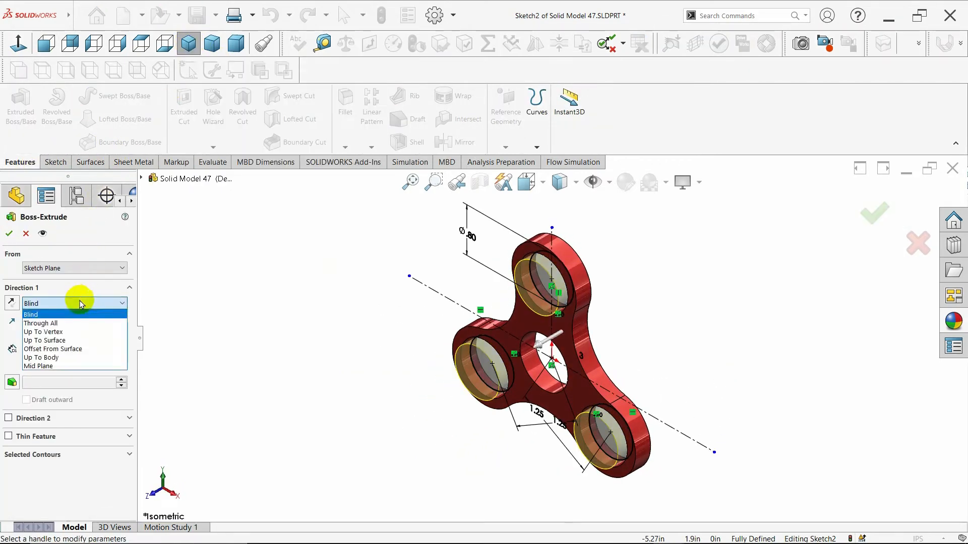
click(71, 366)
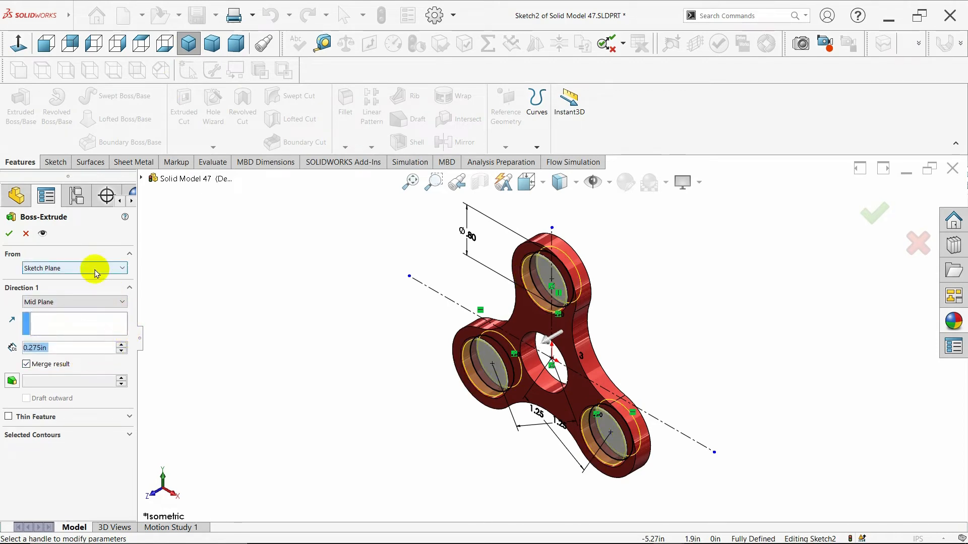
click(9, 234)
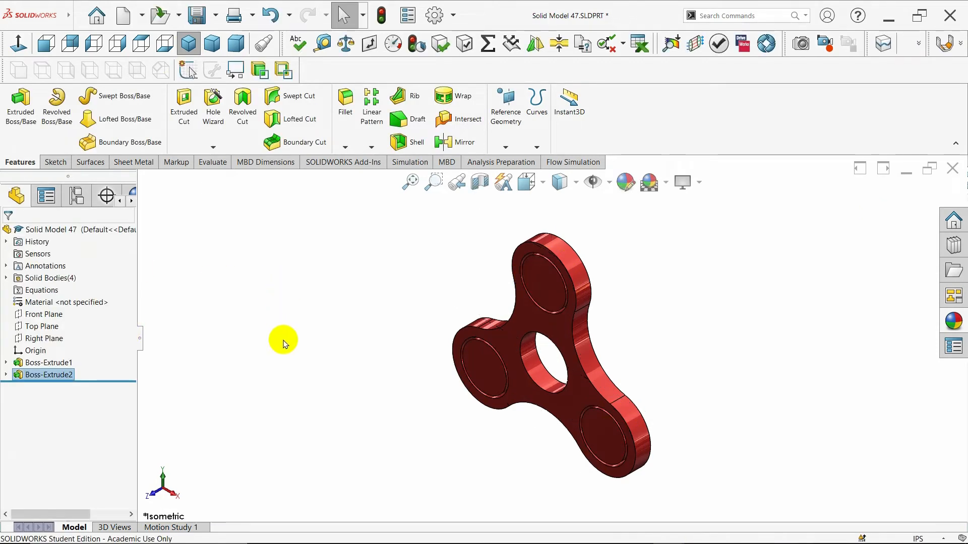
Edit the second extrusion's sketch and add a circle about 0.37 in in radius centred on the origin inside the central hole
mouse_move(282, 339)
middle_down()
mouse_move(255, 316)
mouse_move(318, 249)
mouse_move(370, 229)
mouse_move(323, 247)
middle_up()
click(6, 375)
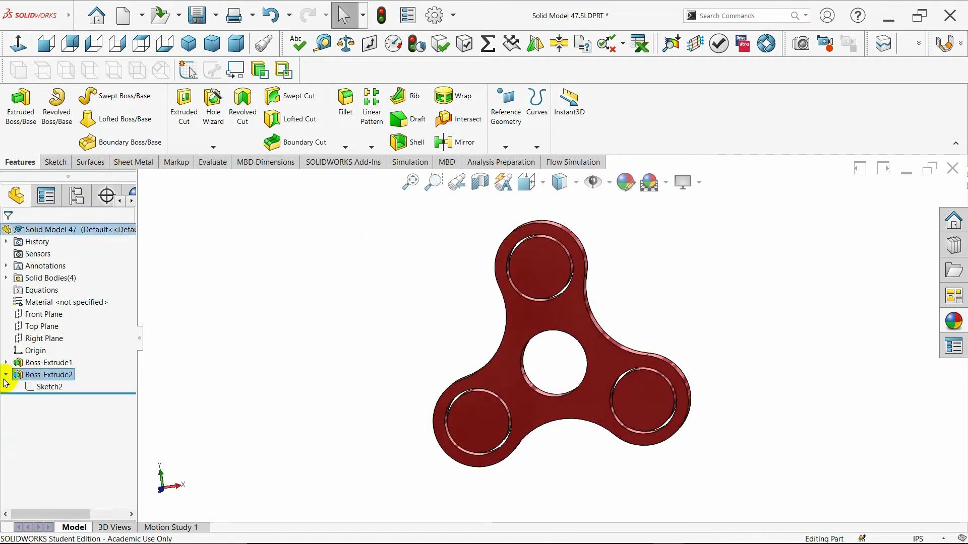
click(45, 387)
click(53, 363)
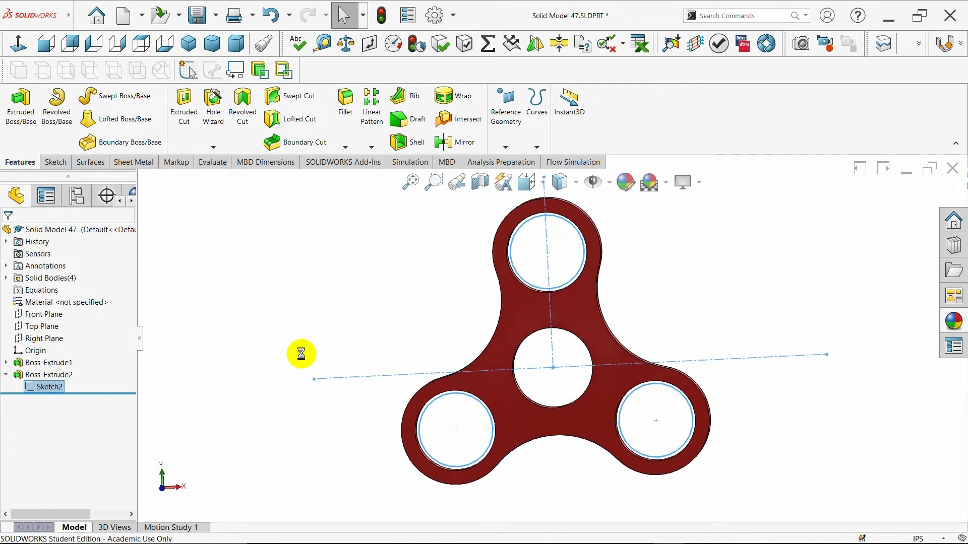
click(113, 98)
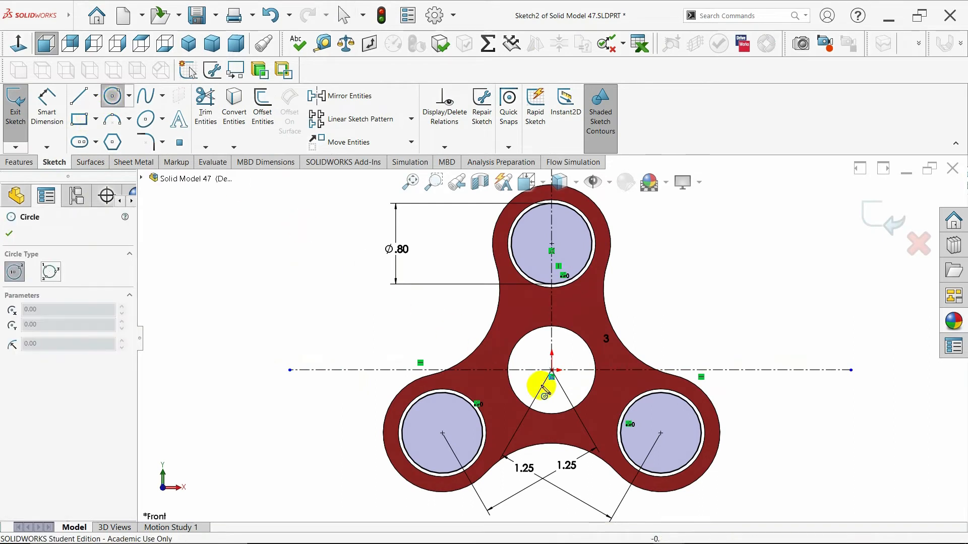
click(552, 370)
click(589, 387)
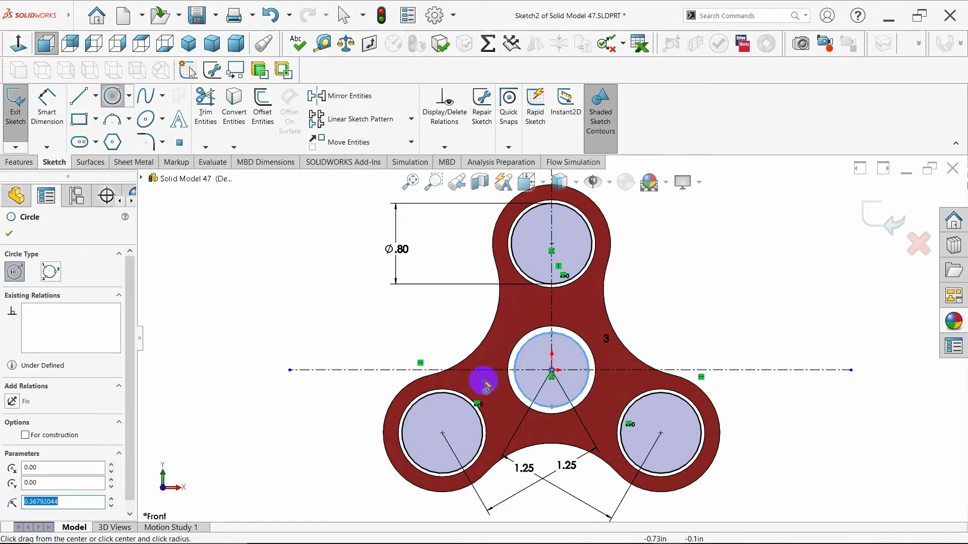
Set the central circle's diameter to 0.80 in and exit the sketch to rebuild the extrusion, viewing it in isometric
key(Escape)
click(46, 108)
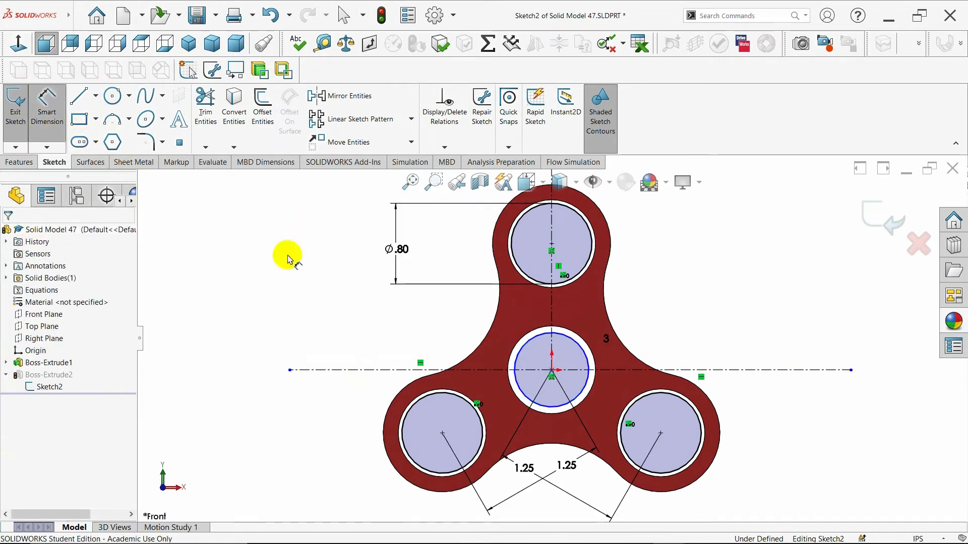
click(518, 351)
click(272, 369)
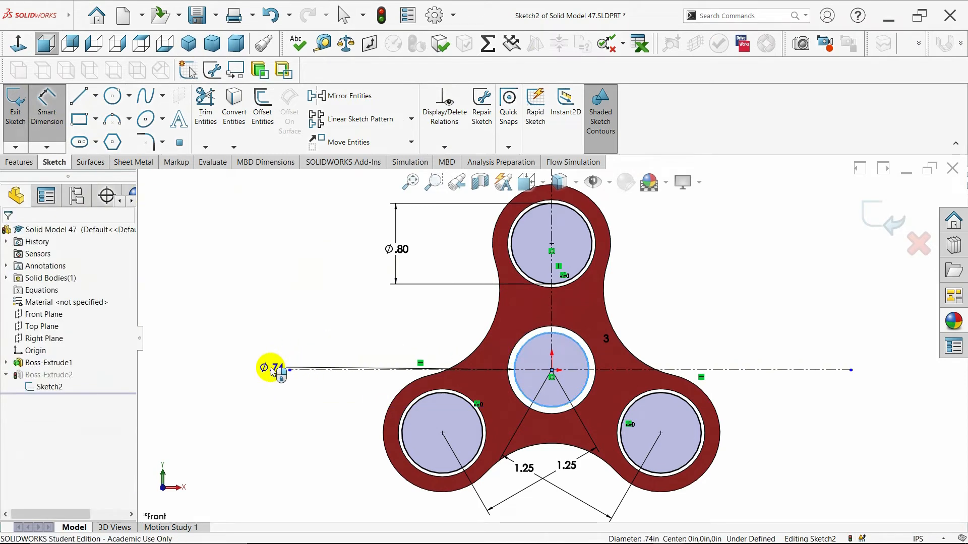
text(.8)
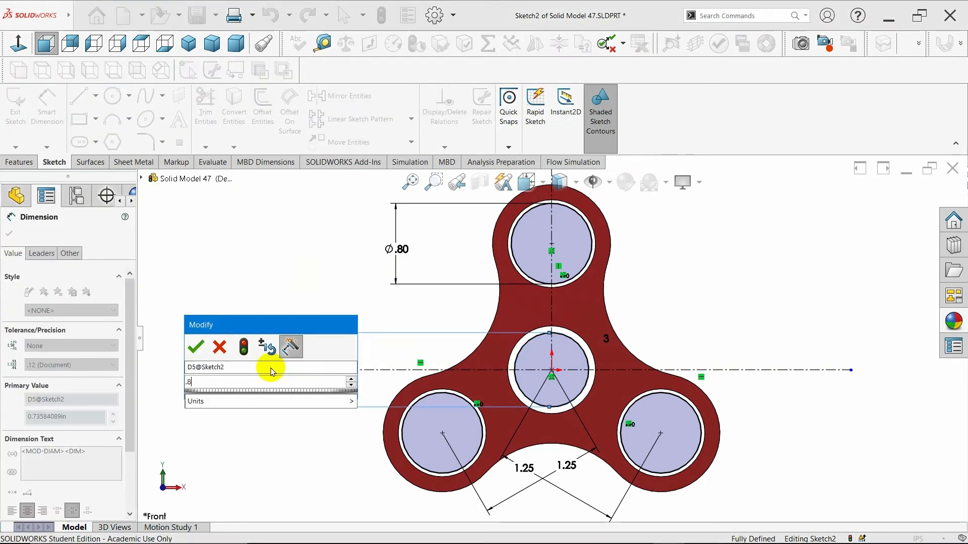
key(Return)
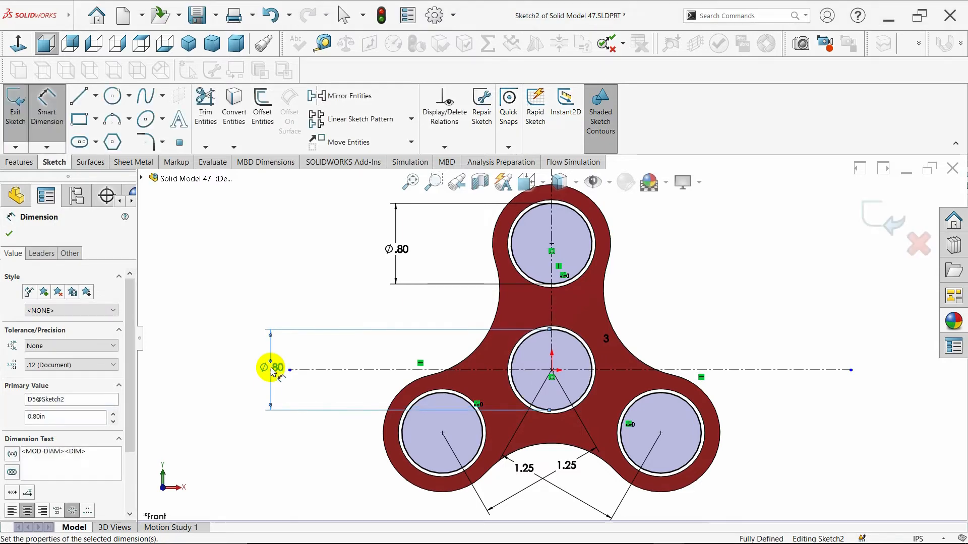
click(9, 233)
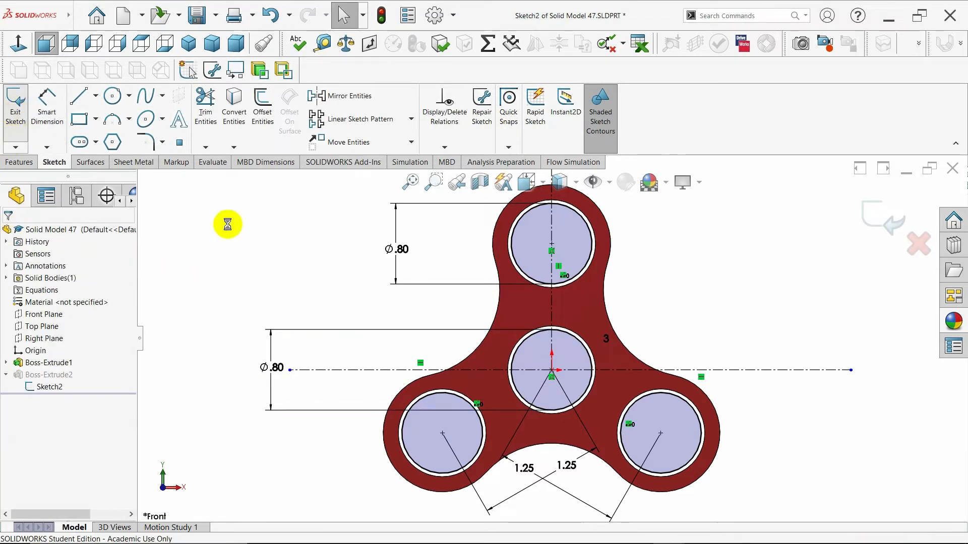
key(ctrl+7)
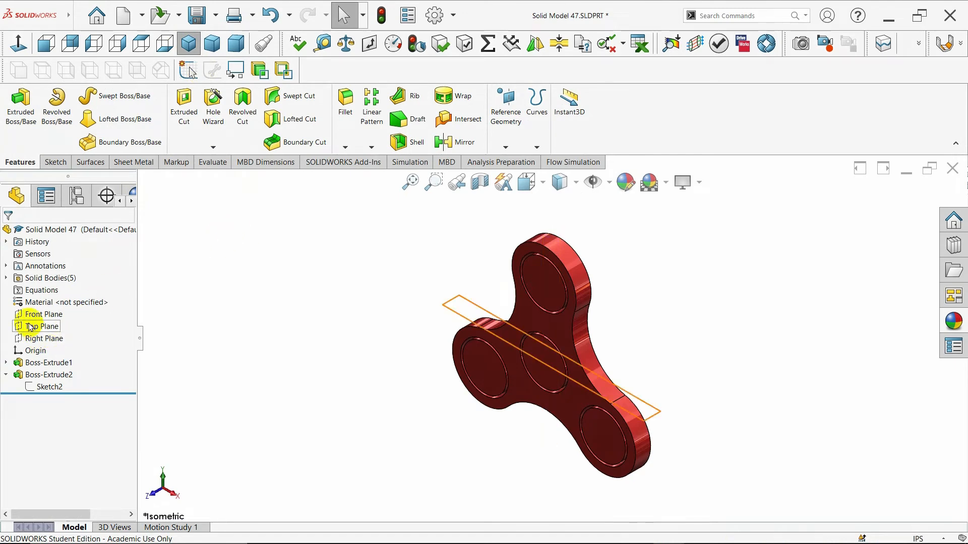
Start a sketch on the Front Plane and draw circles about 0.19 in and 0.27 in in radius centred on the upper and lower left discs
click(32, 315)
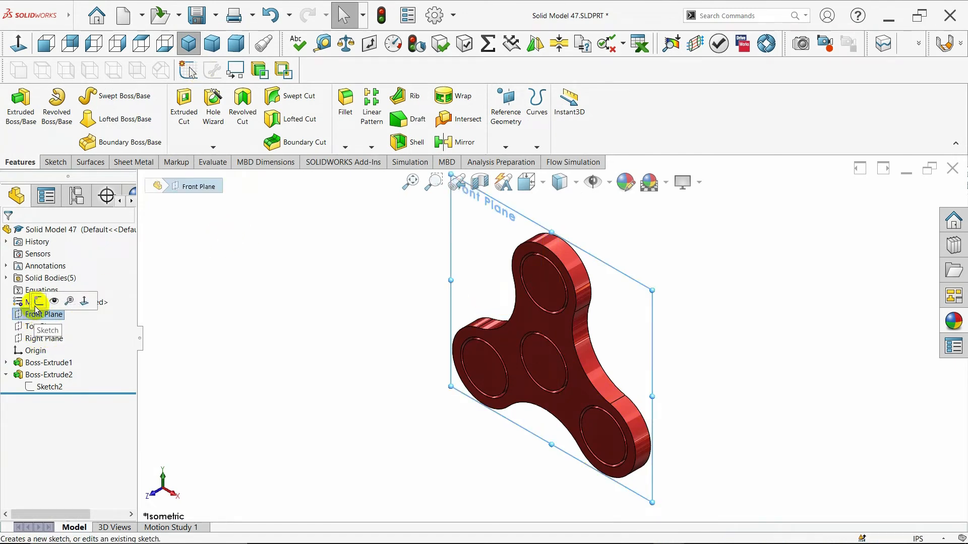
click(38, 302)
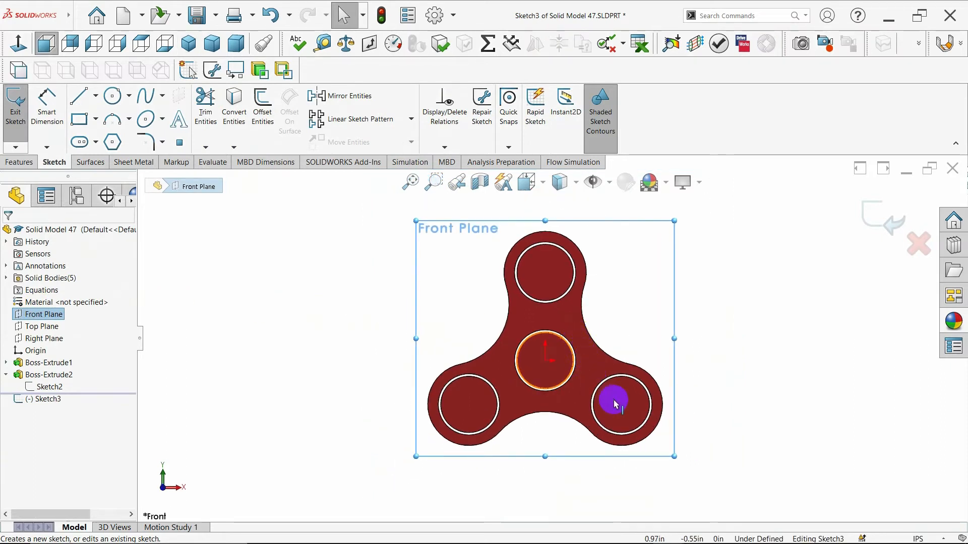
scroll(614, 398, down, 1)
click(458, 273)
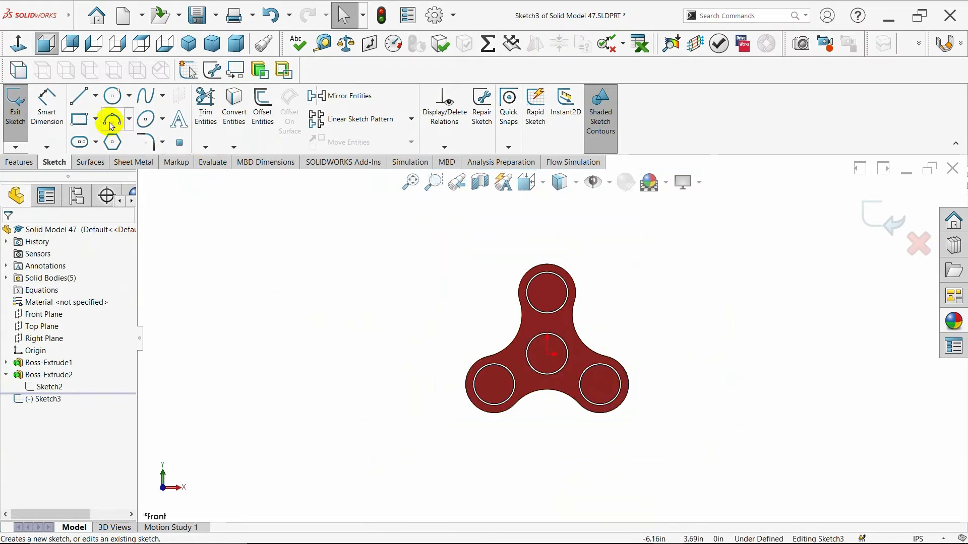
click(112, 96)
scroll(560, 335, up, 3)
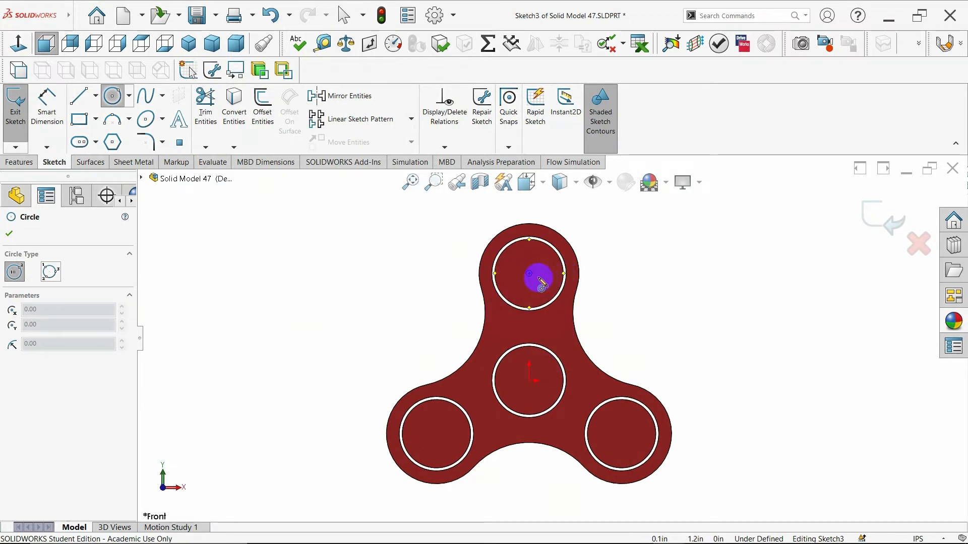
click(529, 274)
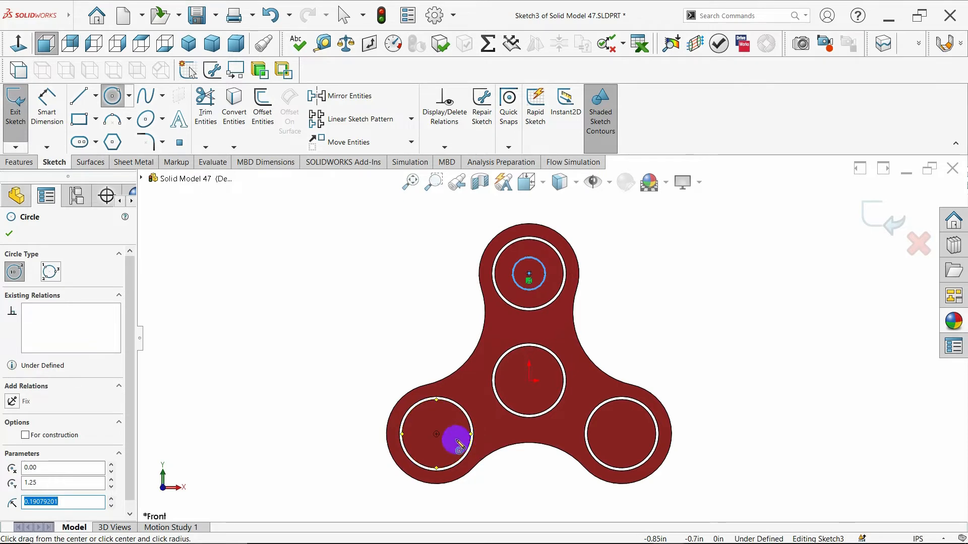
click(437, 434)
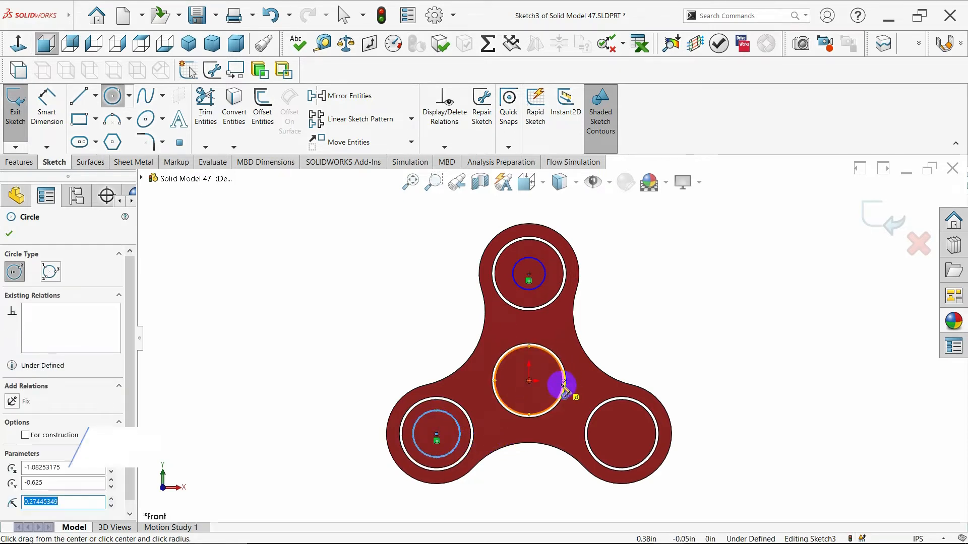
Draw a circle about 0.25 in in radius centred on the origin and another centred on the lower right disc
click(529, 381)
click(547, 390)
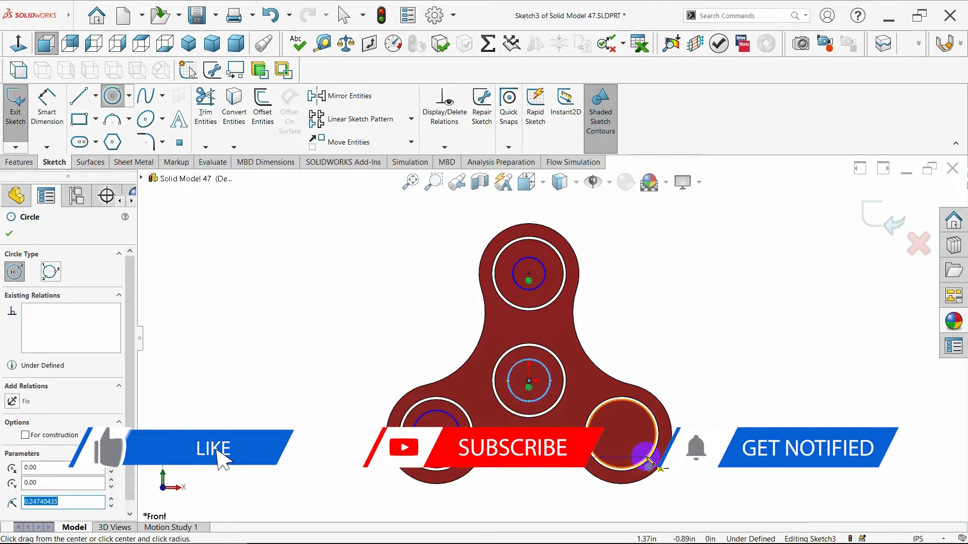
click(620, 435)
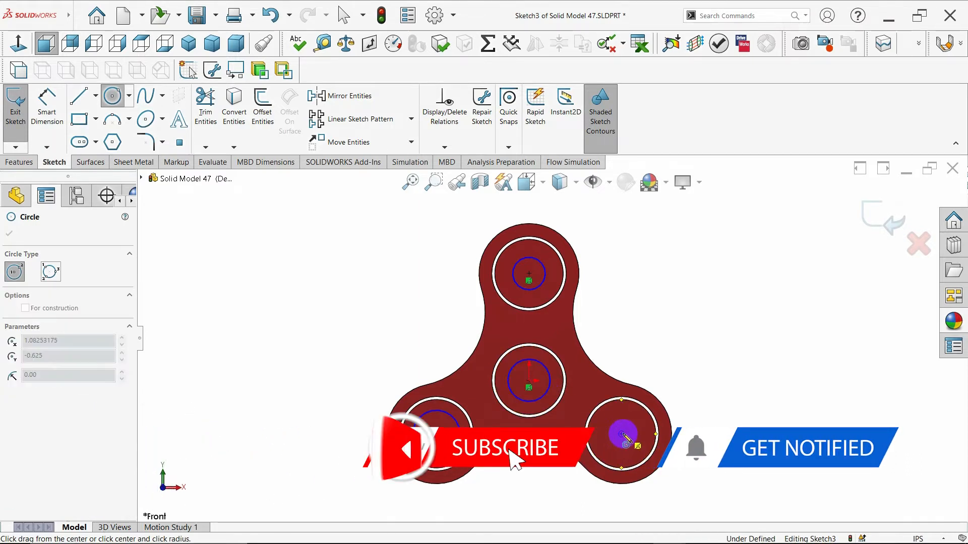
click(623, 458)
key(Escape)
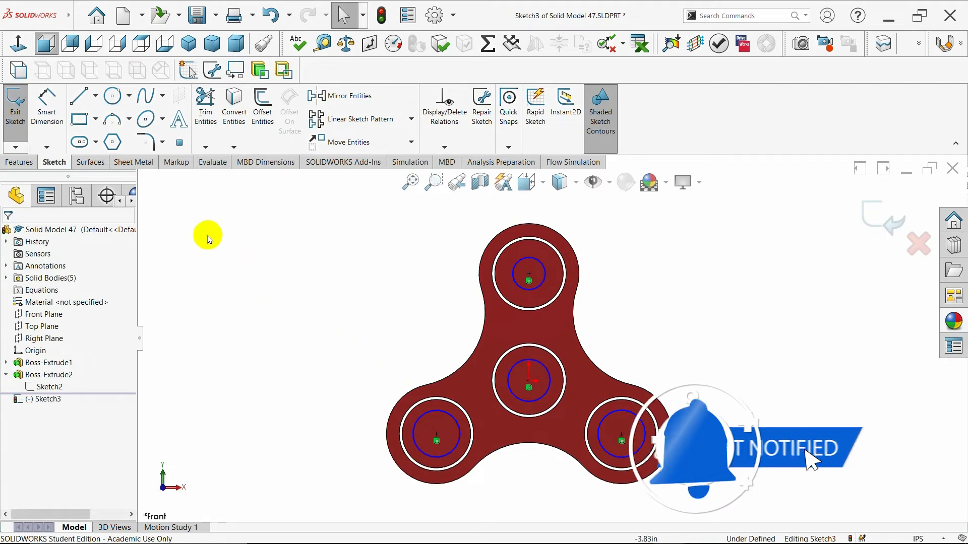
Dimension the small circle in the upper disc to a diameter of 0.30 in
click(46, 118)
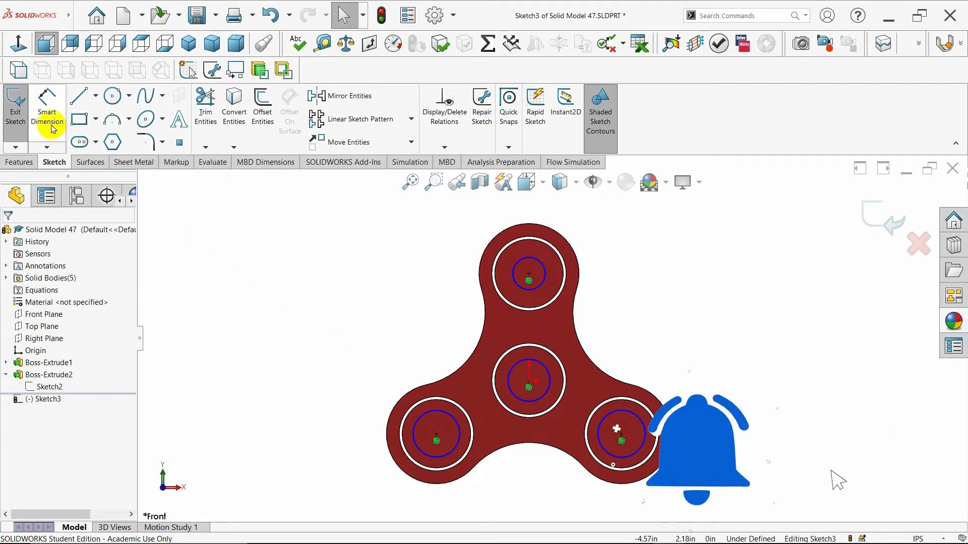
click(462, 279)
click(411, 278)
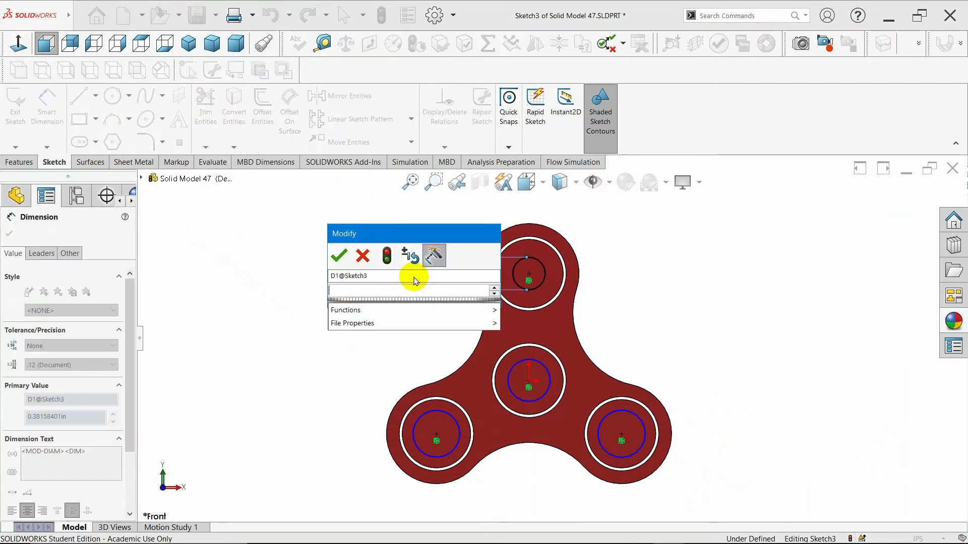
text(0.3)
key(Return)
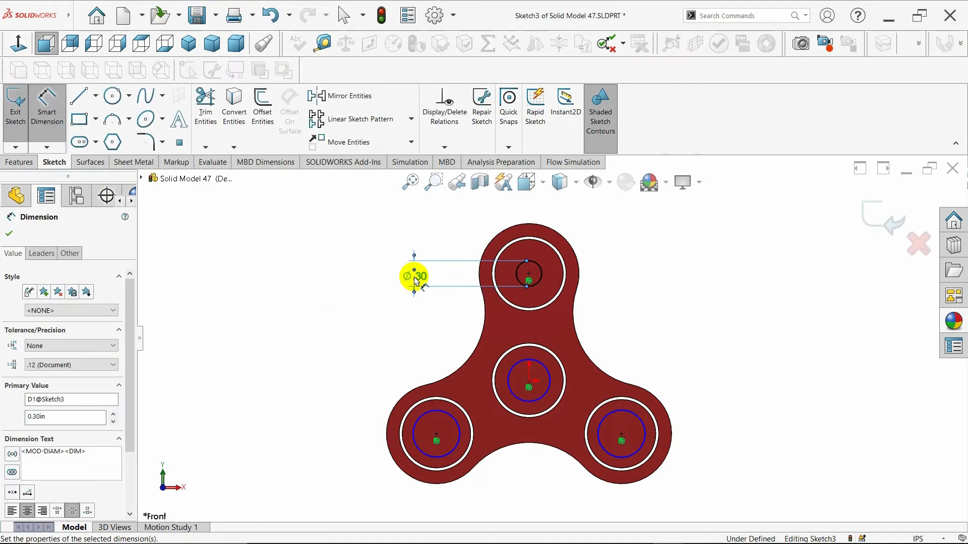
key(Escape)
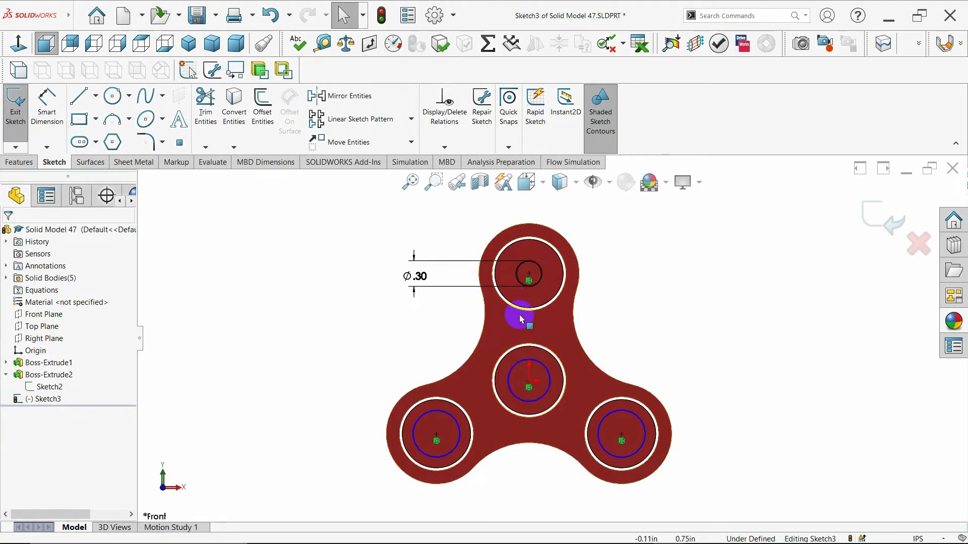
Add an Equal relation between the four small circles in the discs
click(532, 283)
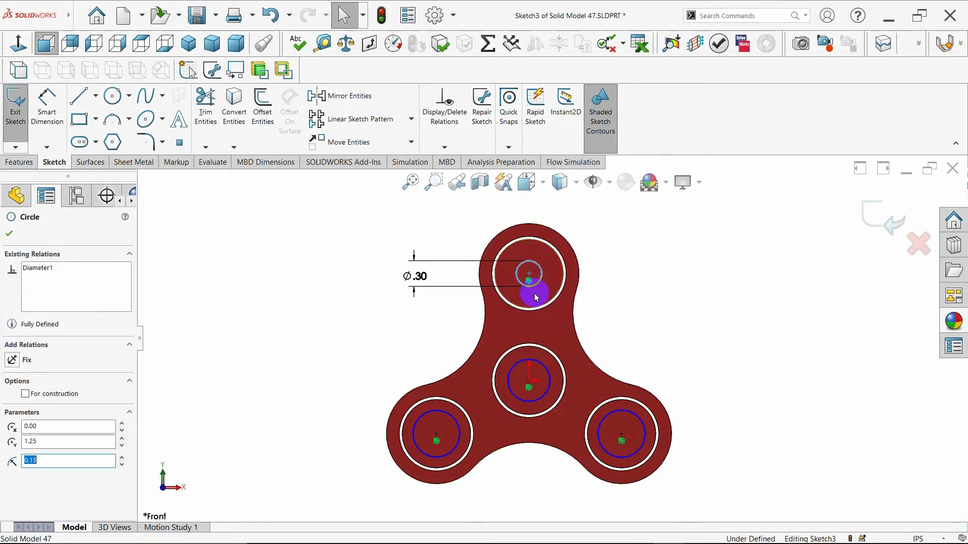
ctrl+click(505, 378)
ctrl+click(422, 419)
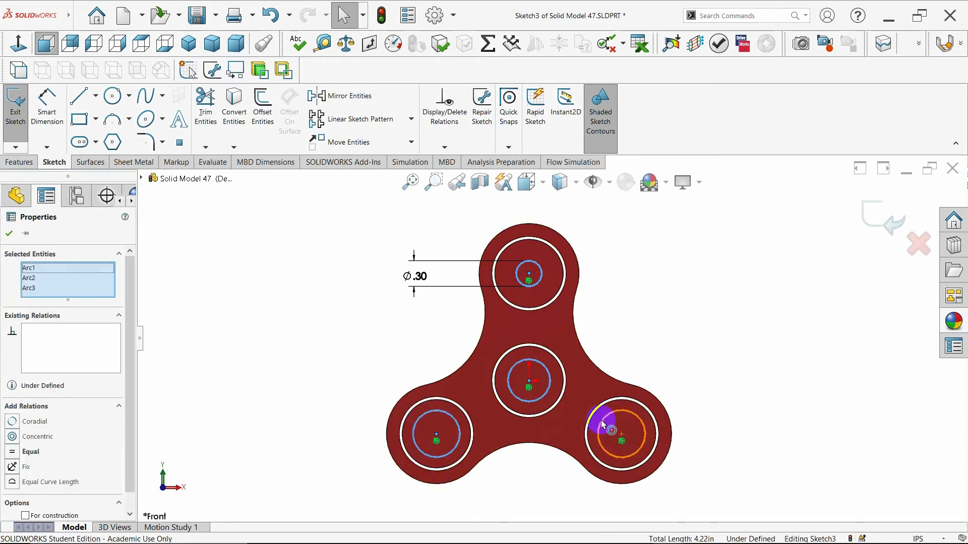
ctrl+click(599, 434)
click(28, 460)
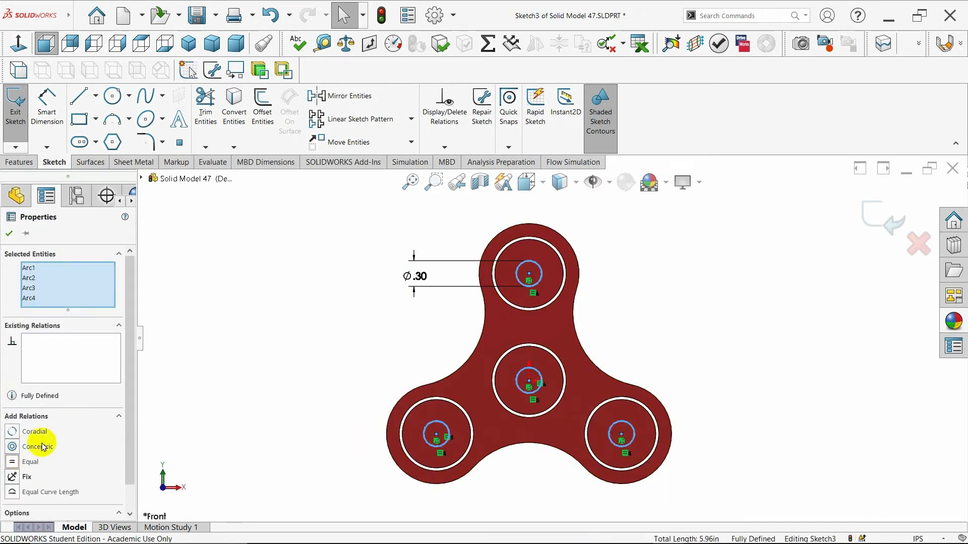
click(8, 235)
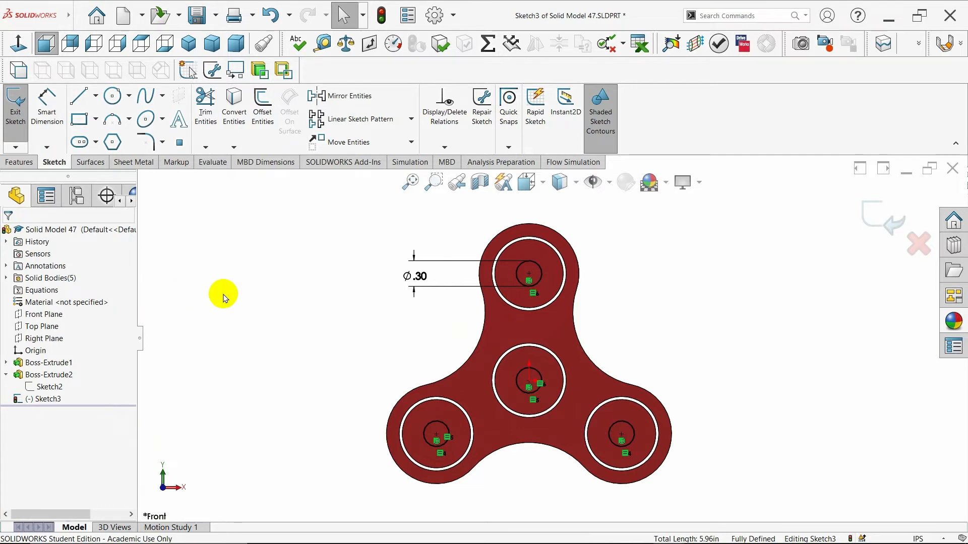
Cut-extrude the four small circles with a Mid Plane end condition and a depth of 0.275 in
key(z)
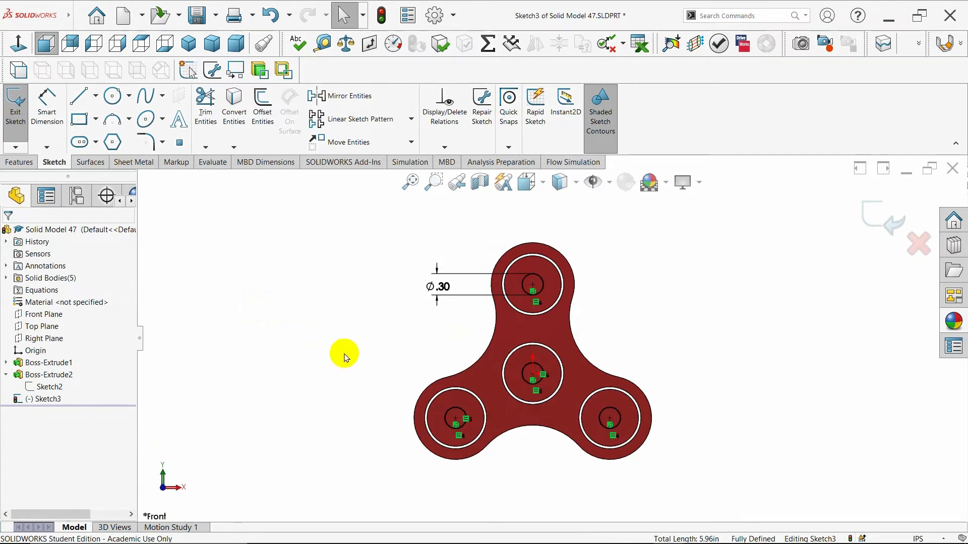
click(19, 162)
click(184, 106)
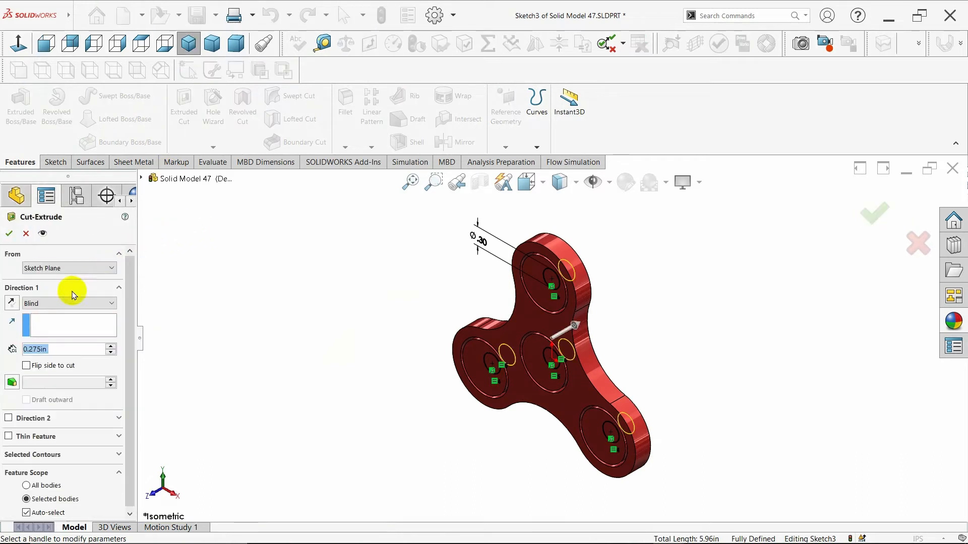
click(53, 303)
click(51, 383)
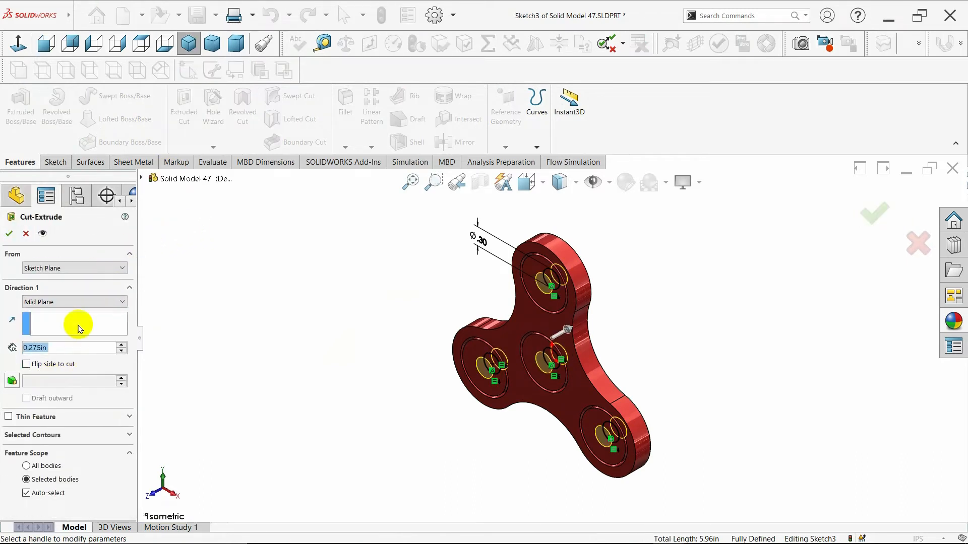
click(9, 233)
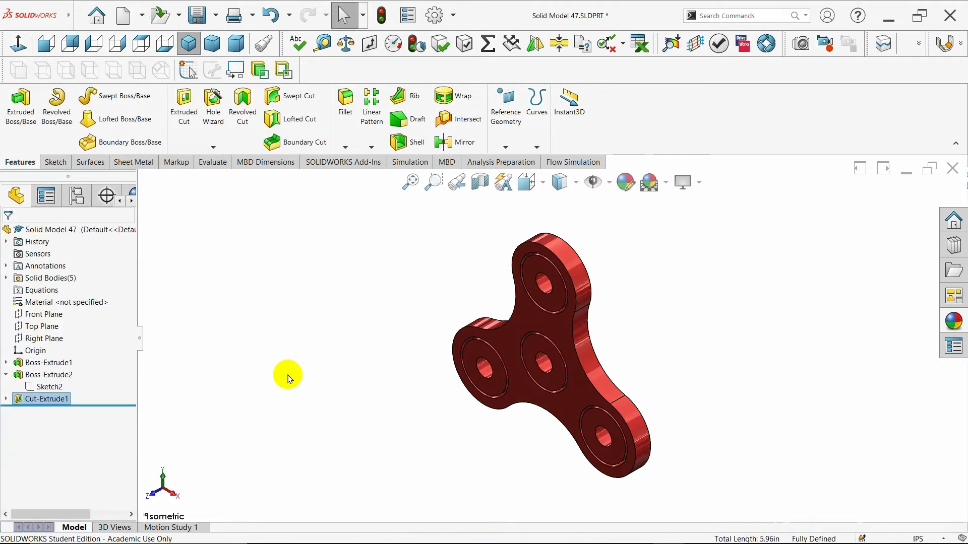
Apply a full round fillet to the spinner body, using the front and back faces as side sets and the outer edge face as centre set
middle_drag(272, 375, 317, 339)
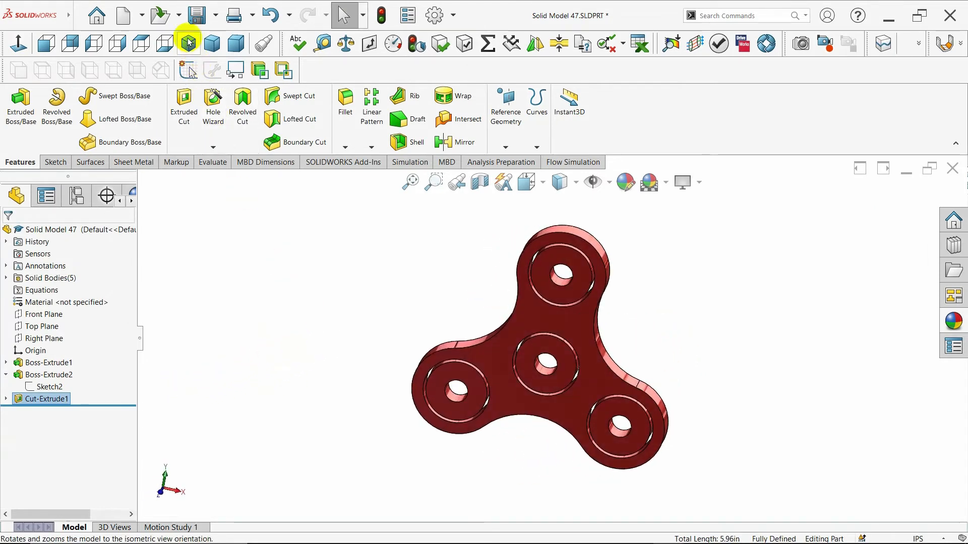
click(189, 43)
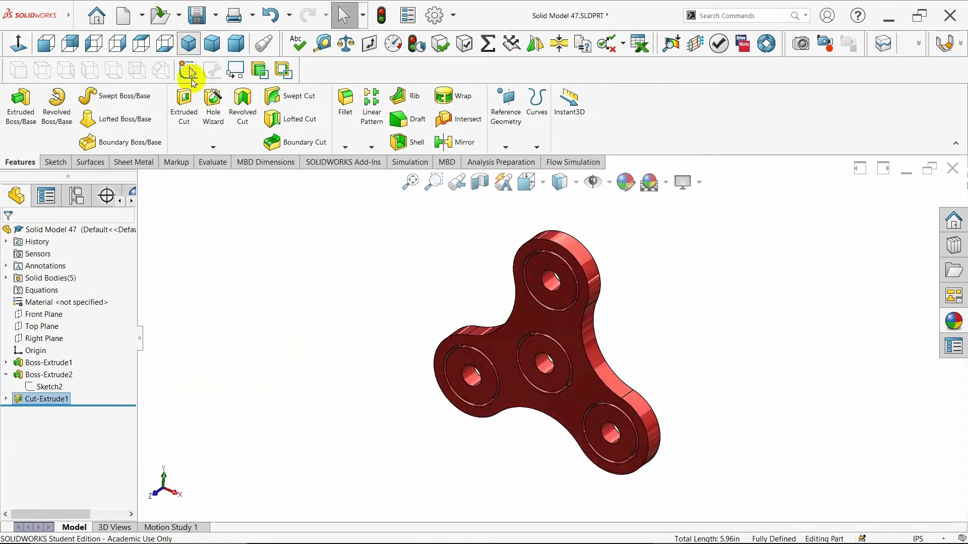
click(352, 138)
click(84, 285)
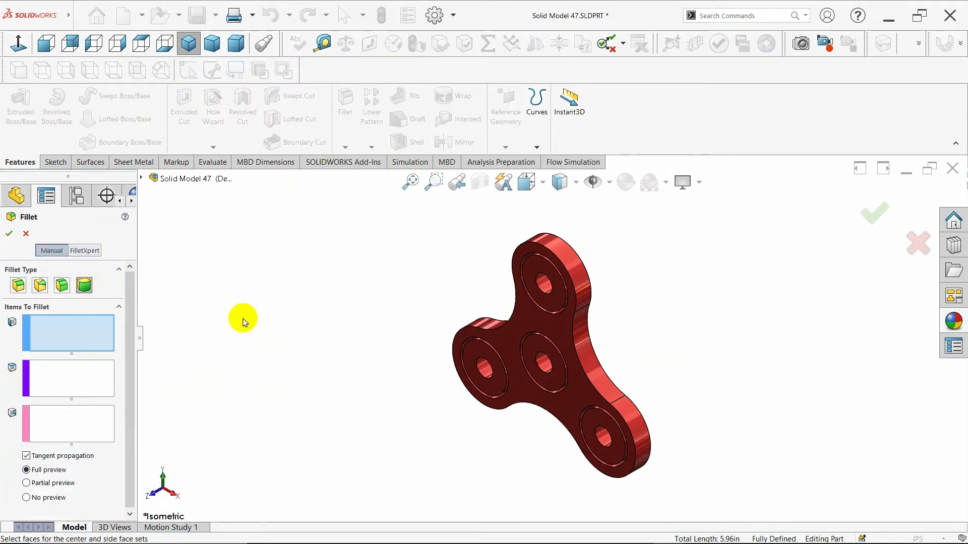
click(531, 330)
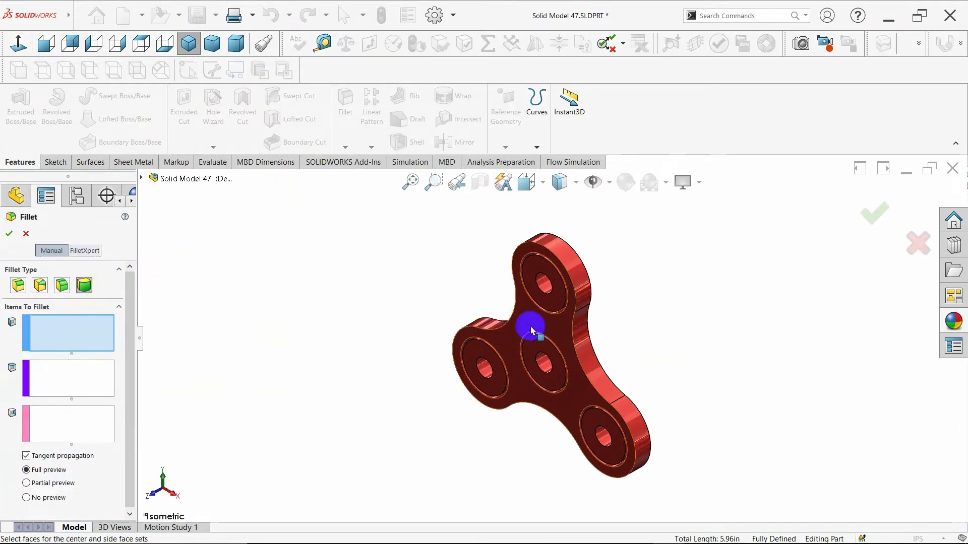
click(90, 381)
click(582, 294)
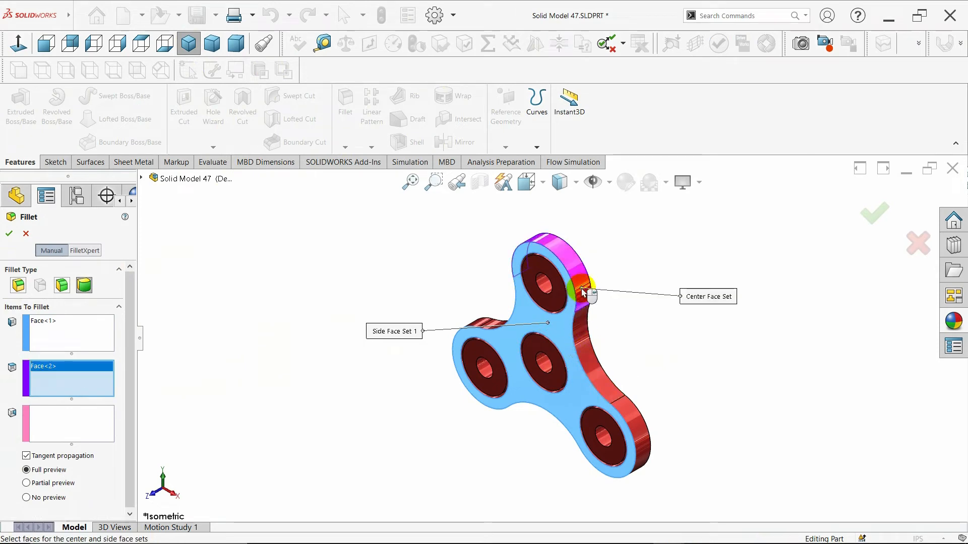
middle_drag(628, 335, 335, 372)
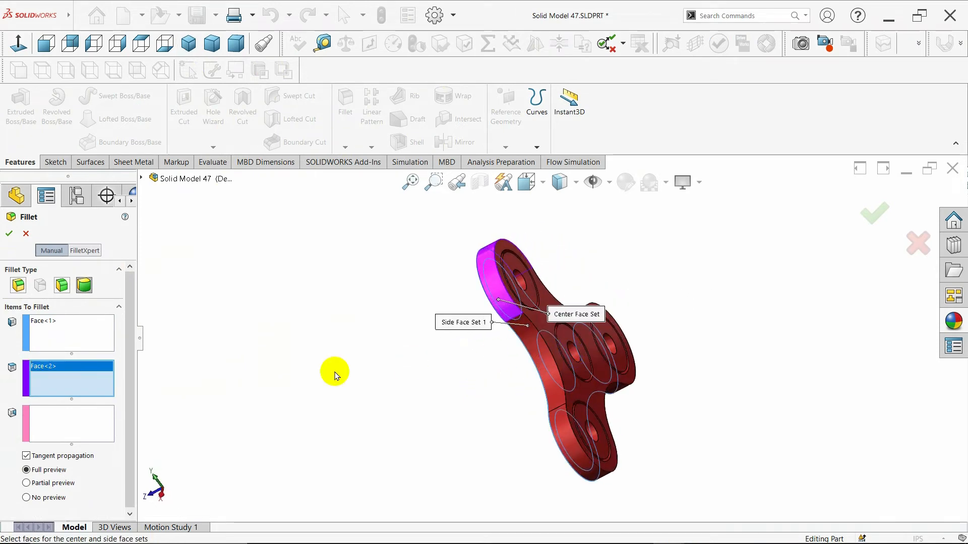
click(83, 416)
click(544, 324)
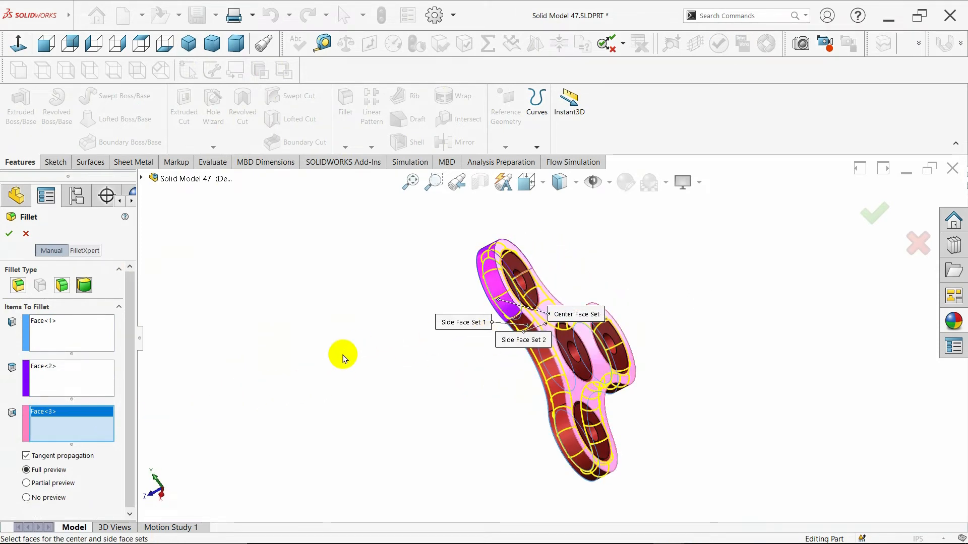
middle_drag(343, 357, 424, 317)
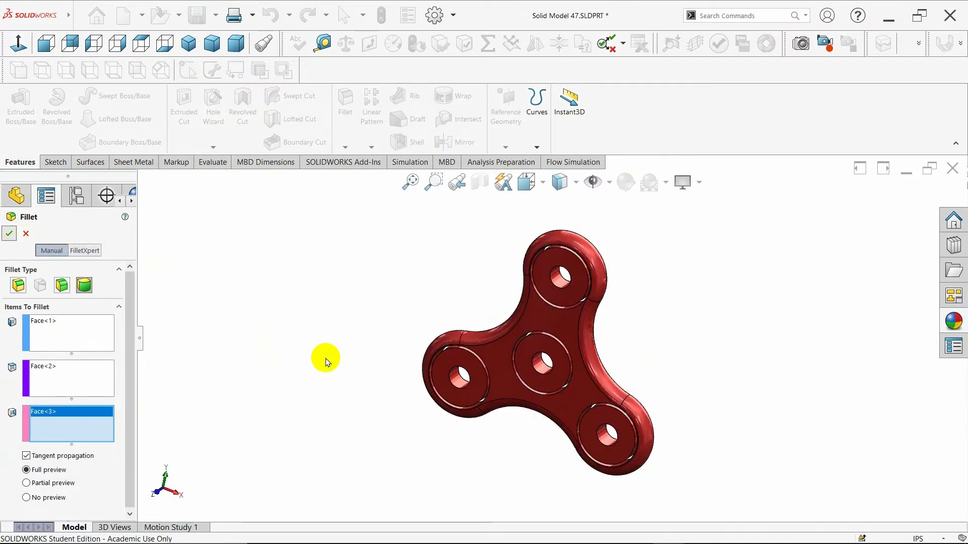
Apply a constant-size fillet of 0.02 in radius to the front and back faces of the left arm's disc
middle_drag(361, 389, 336, 379)
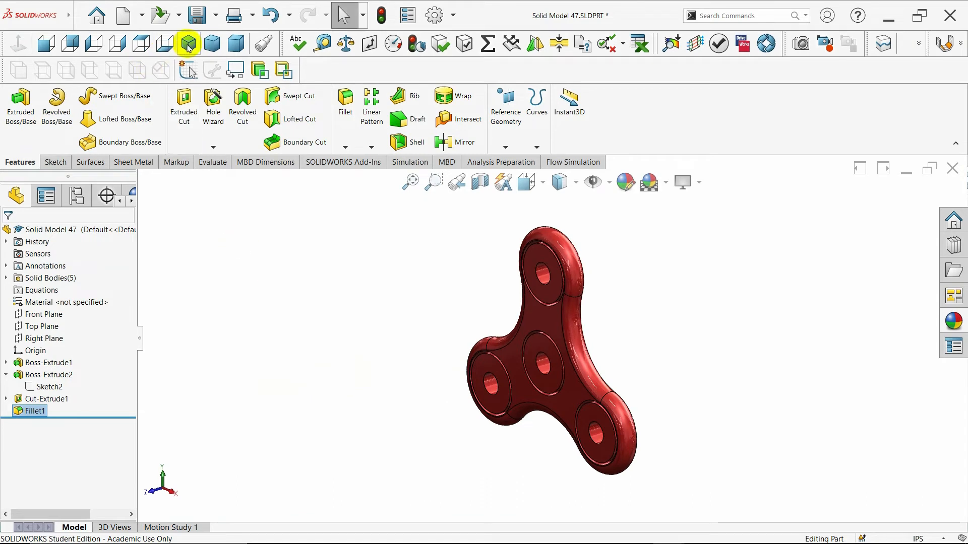
click(188, 44)
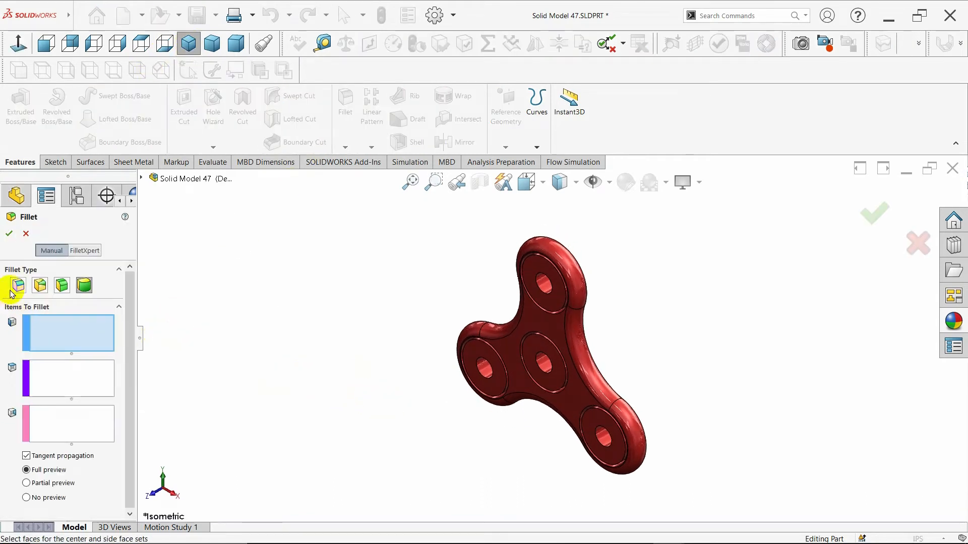
click(13, 290)
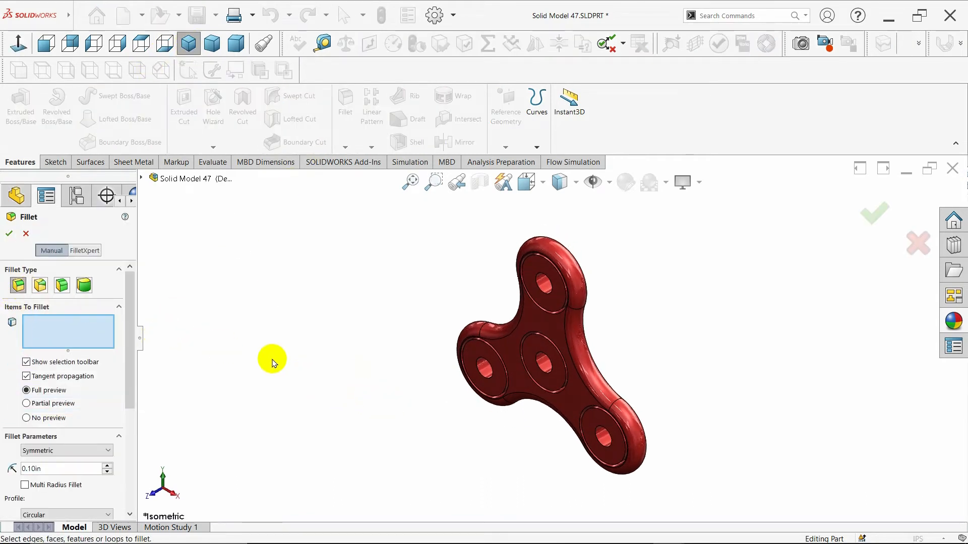
click(491, 392)
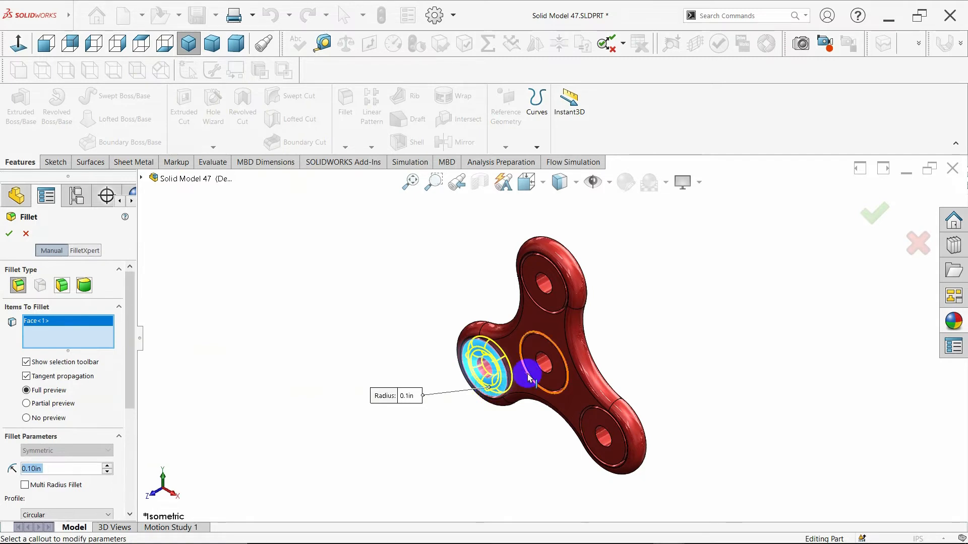
middle_drag(529, 378, 586, 351)
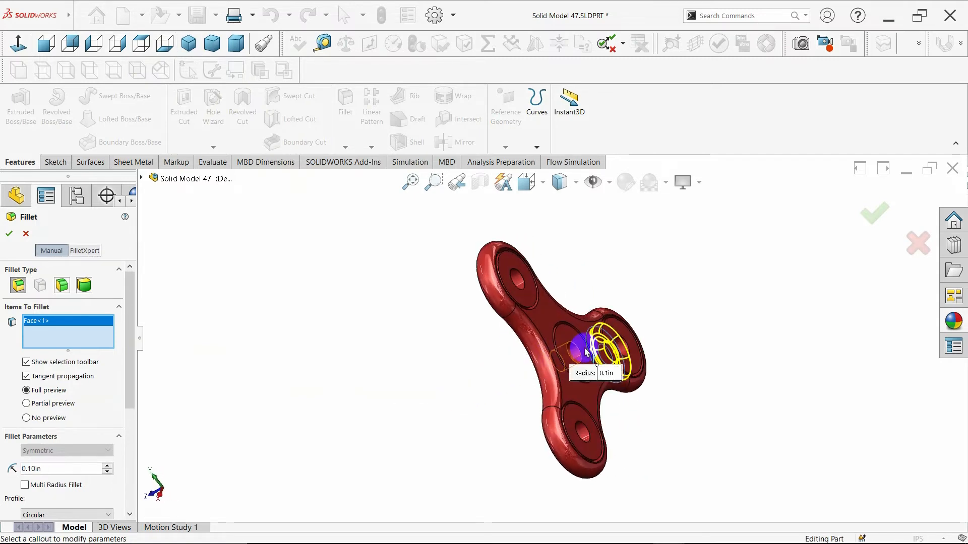
click(624, 332)
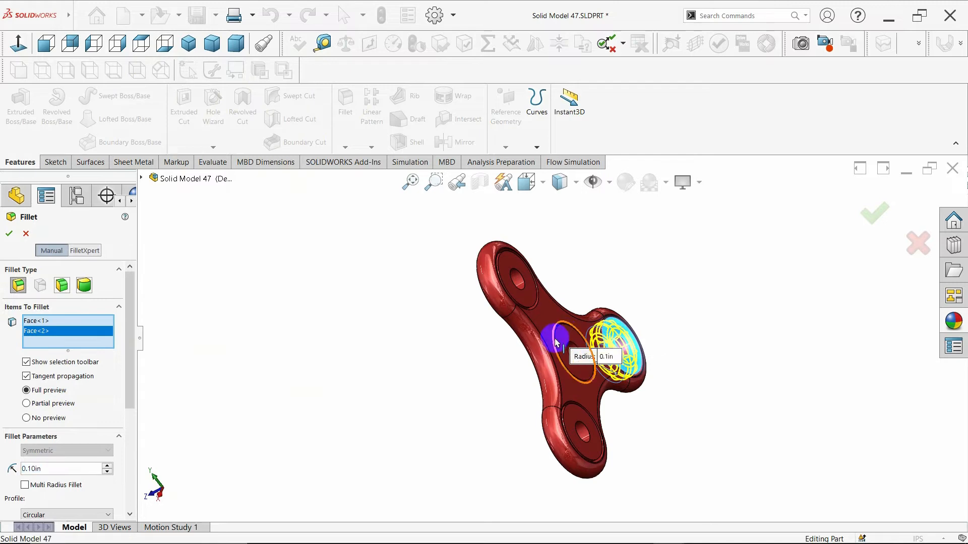
middle_drag(456, 328, 499, 309)
click(43, 466)
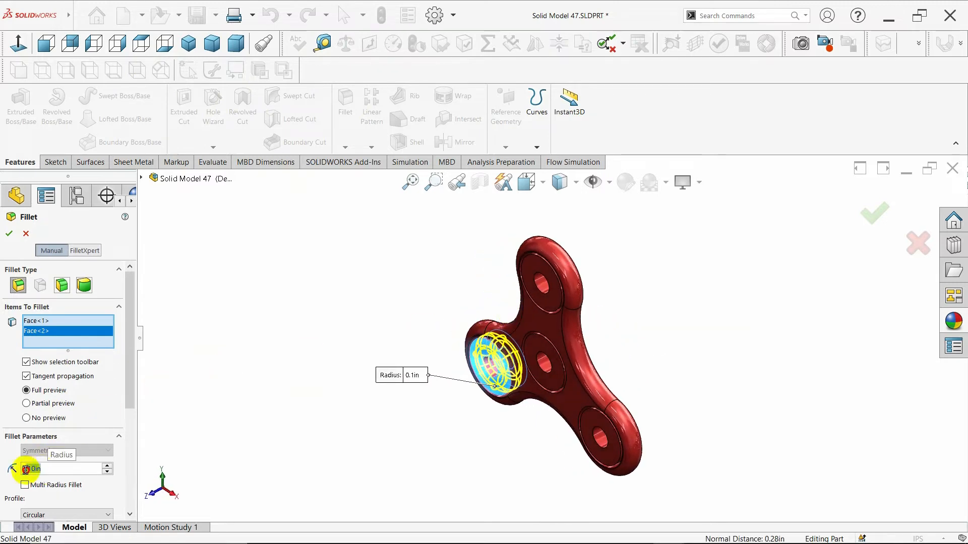
key(BackSpace)
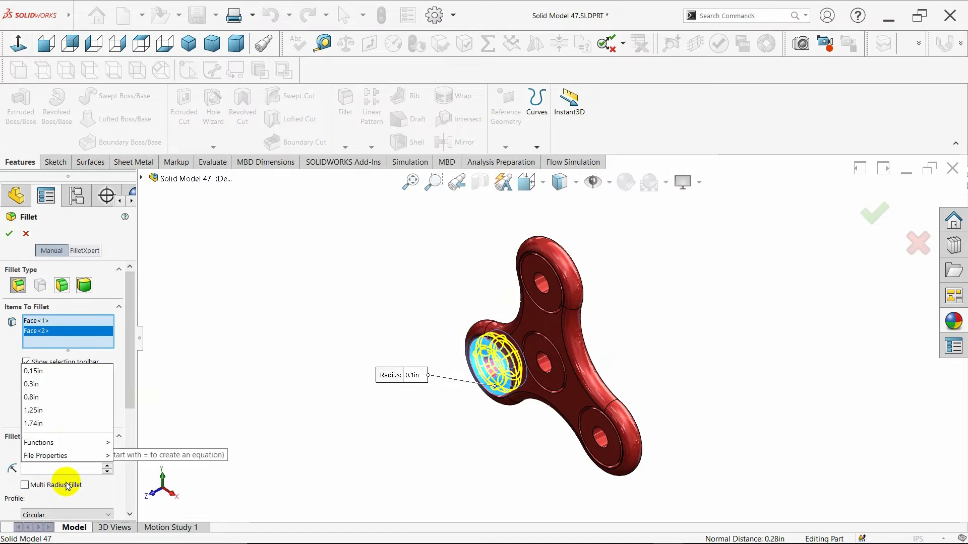
text(0.02)
key(Return)
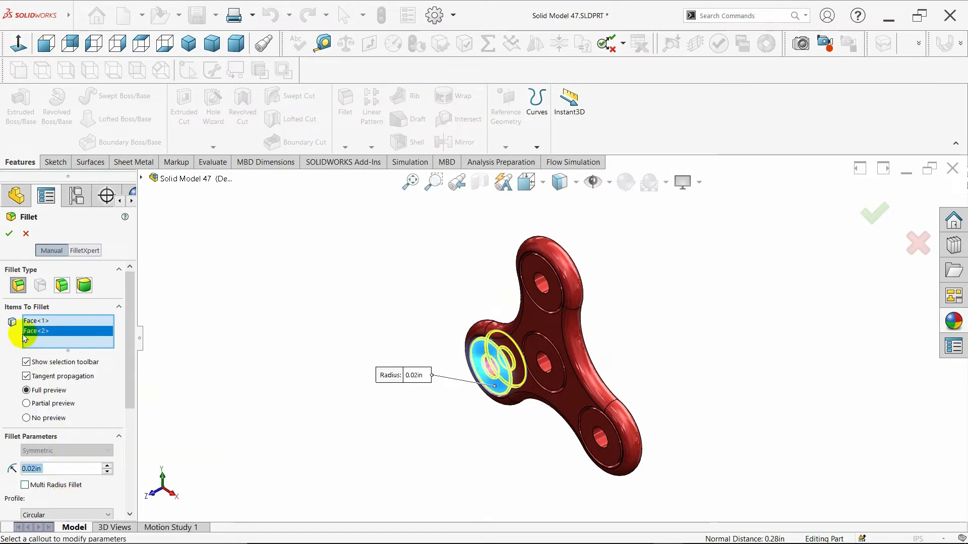
click(9, 234)
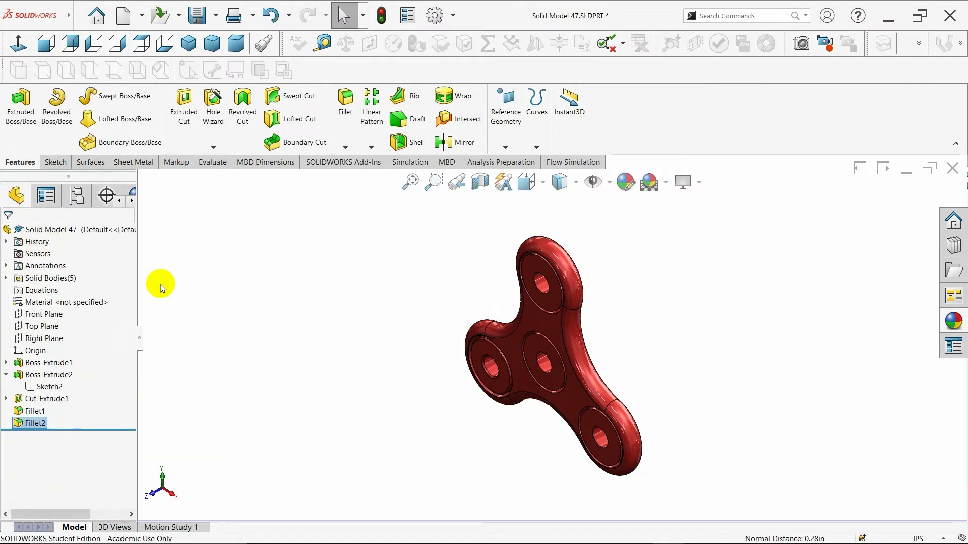
Fillet the front and back faces of the central disc with a 0.02 in radius
click(533, 344)
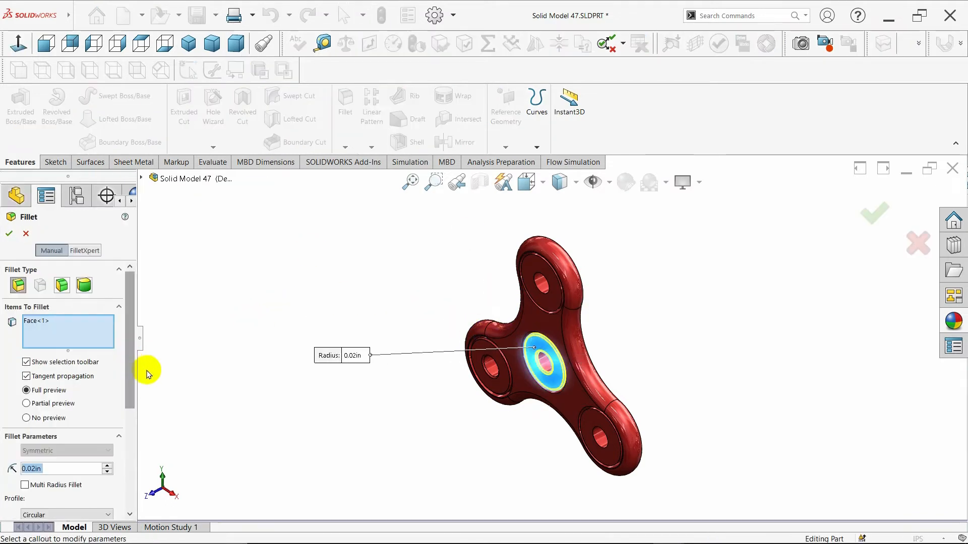
middle_drag(250, 357, 528, 367)
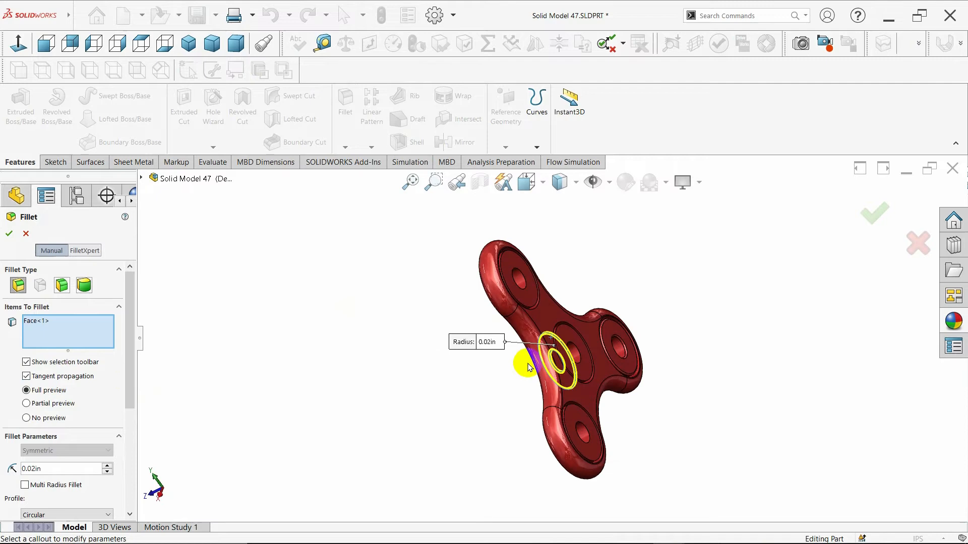
click(568, 339)
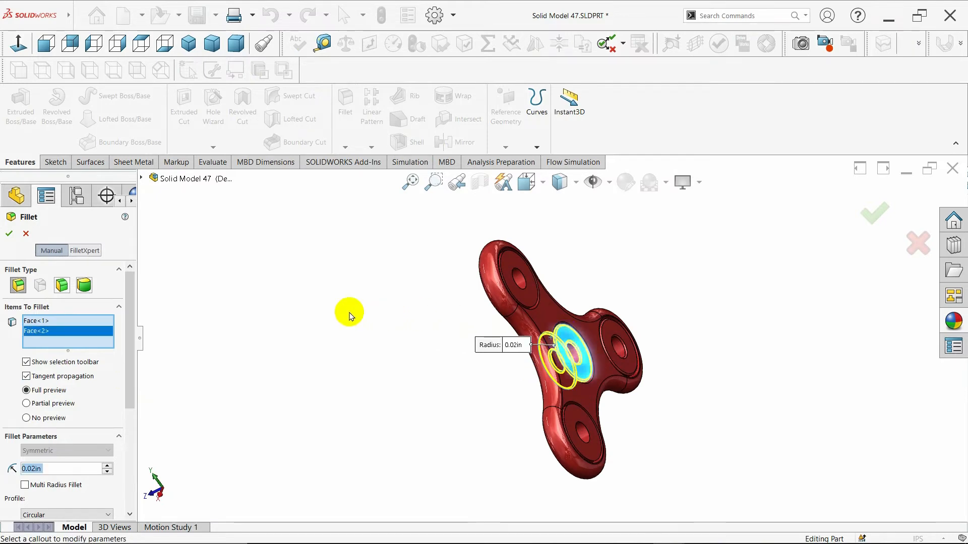
click(9, 233)
Fillet the front and back faces of the upper arm's disc with a 0.02 in radius
click(520, 285)
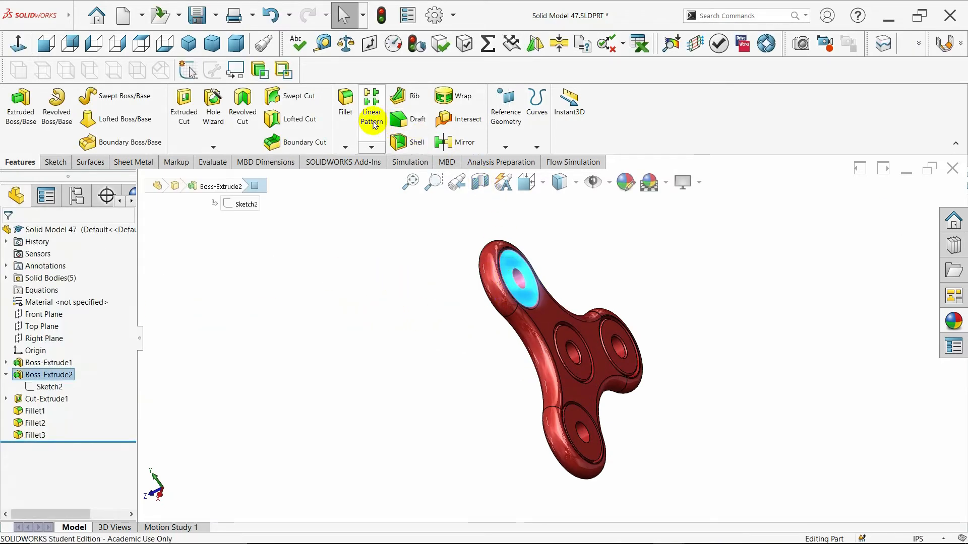
click(355, 140)
middle_drag(265, 307, 397, 301)
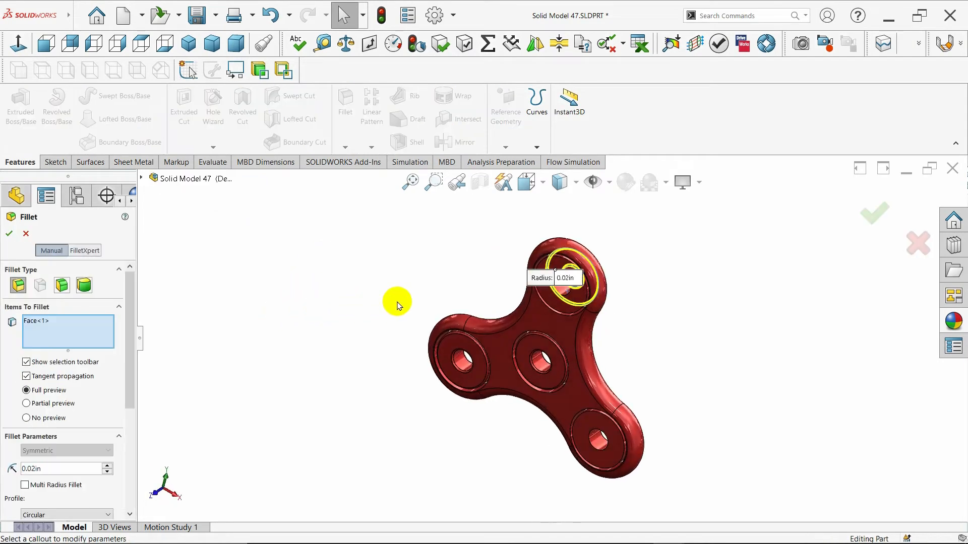
click(550, 313)
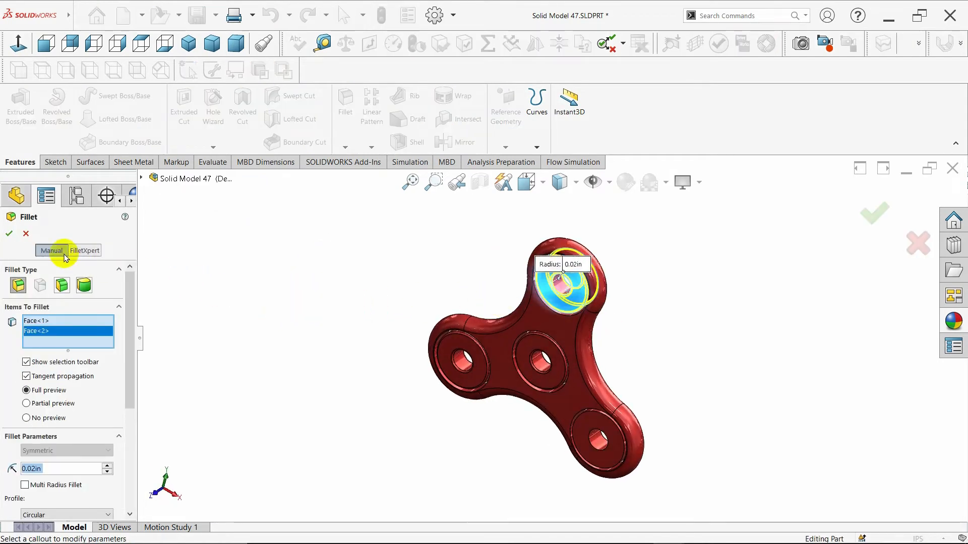
click(9, 234)
Fillet the front and back faces of the lower-right arm's disc with a 0.02 in radius
click(579, 432)
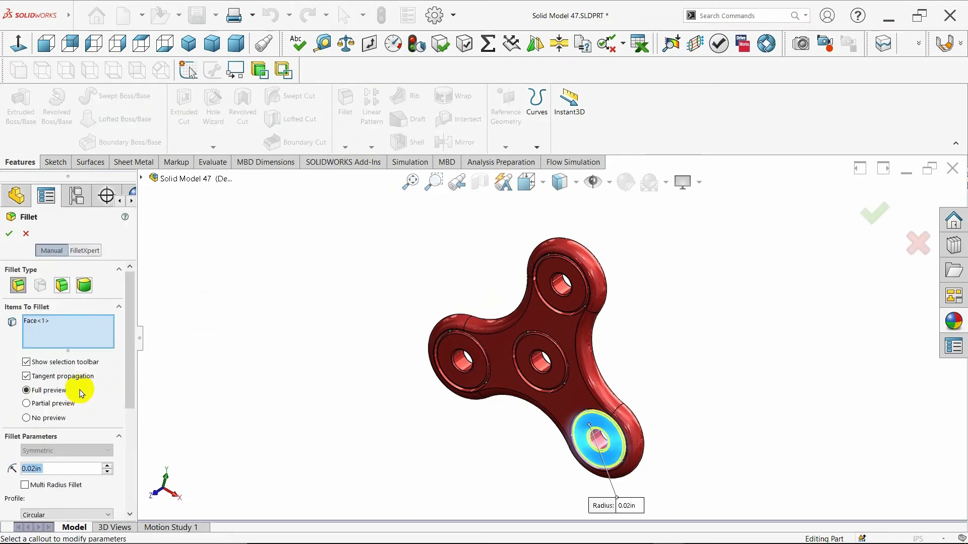
middle_drag(434, 418, 339, 425)
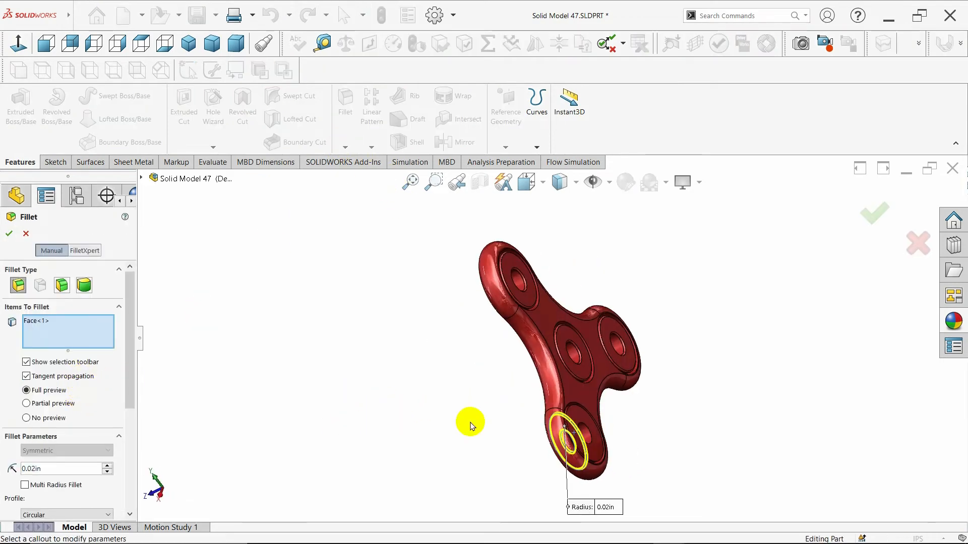
click(580, 416)
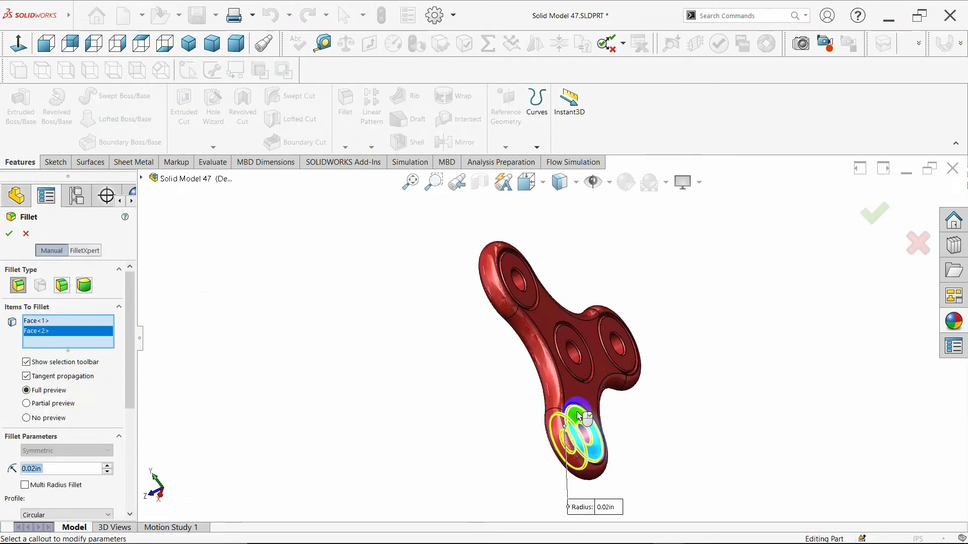
click(9, 234)
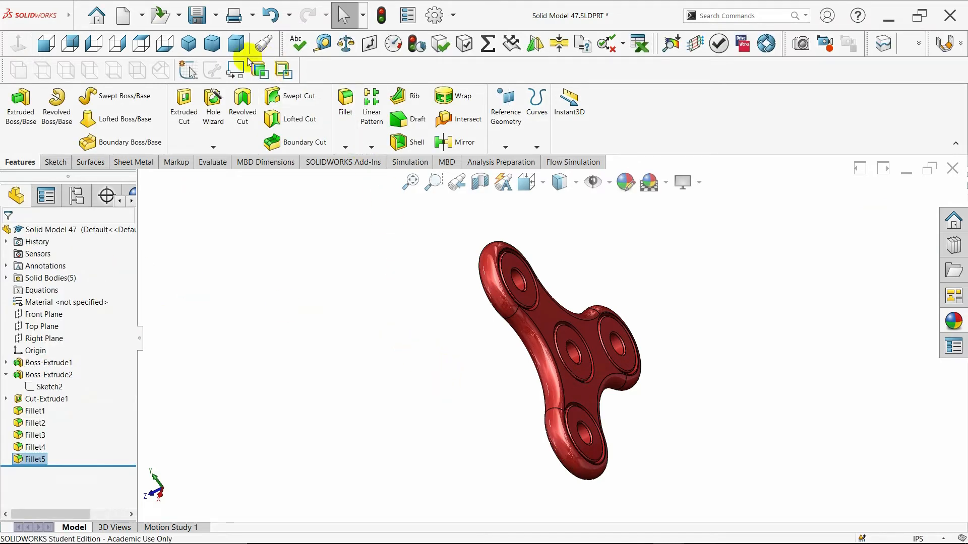
Start a 0.02 in fillet on the spinner body, selecting the inner bore walls around the left and lower-right discs
click(189, 47)
scroll(504, 434, down, 3)
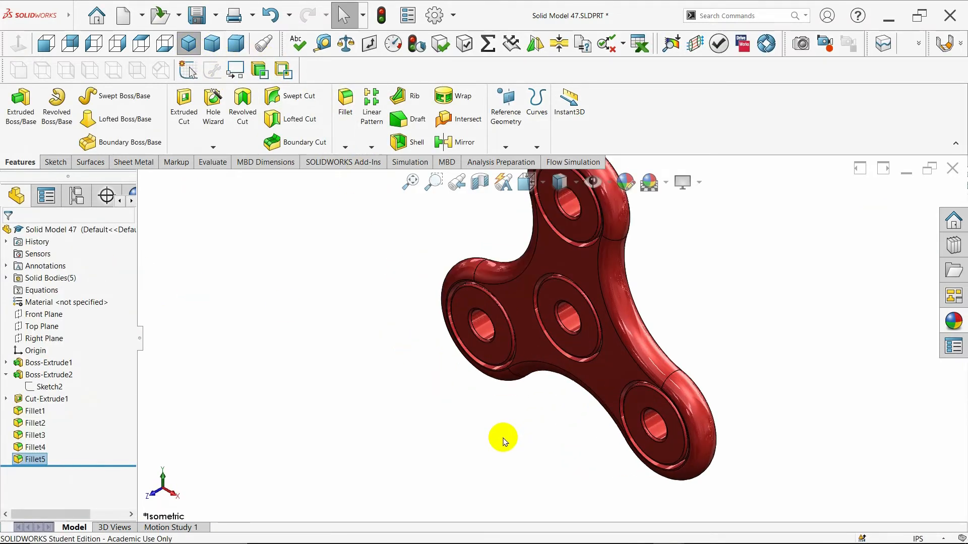
middle_drag(501, 439, 527, 406)
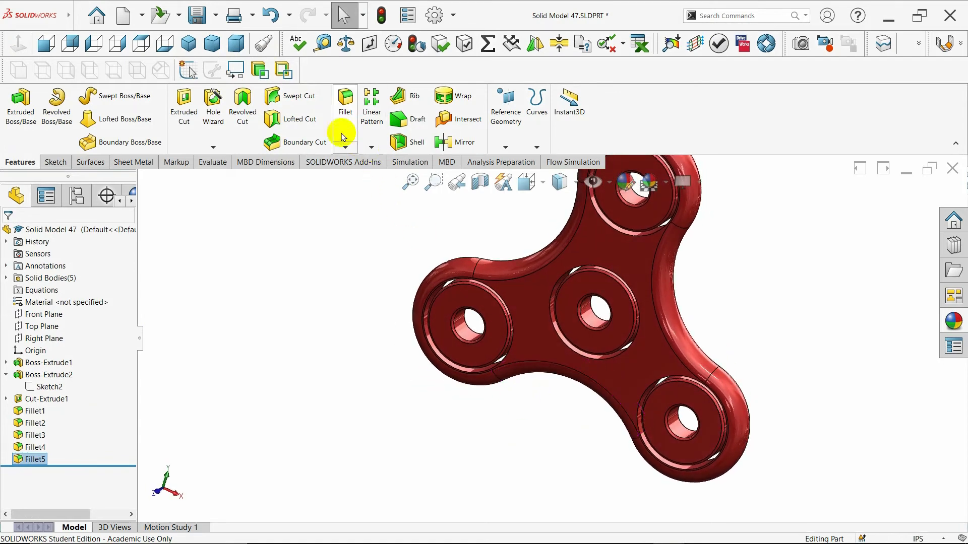
middle_drag(514, 371, 545, 371)
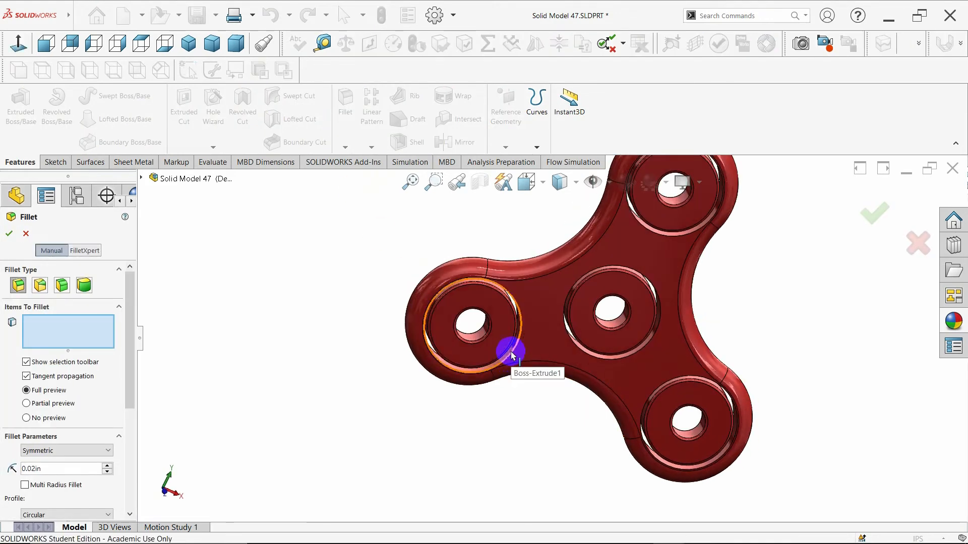
scroll(529, 350, down, 4)
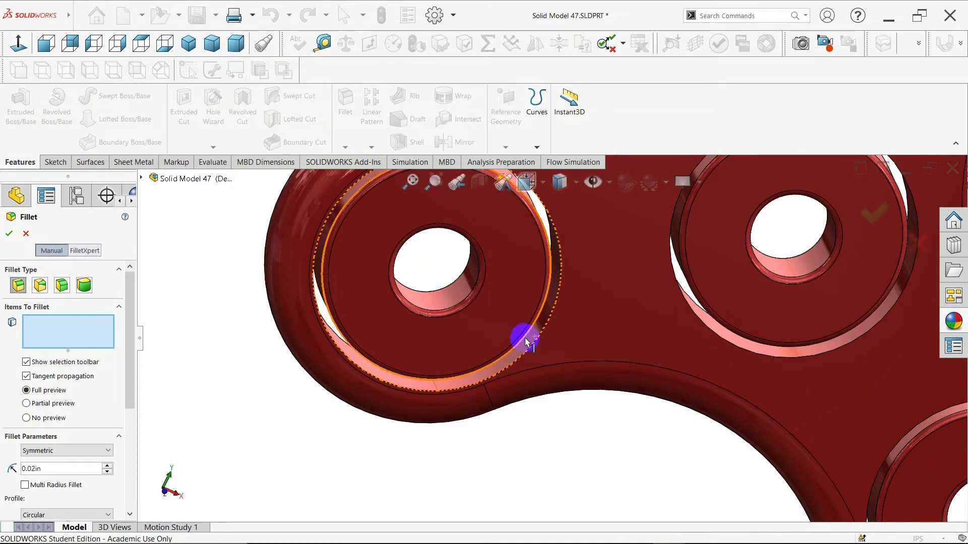
click(528, 338)
scroll(540, 383, up, 5)
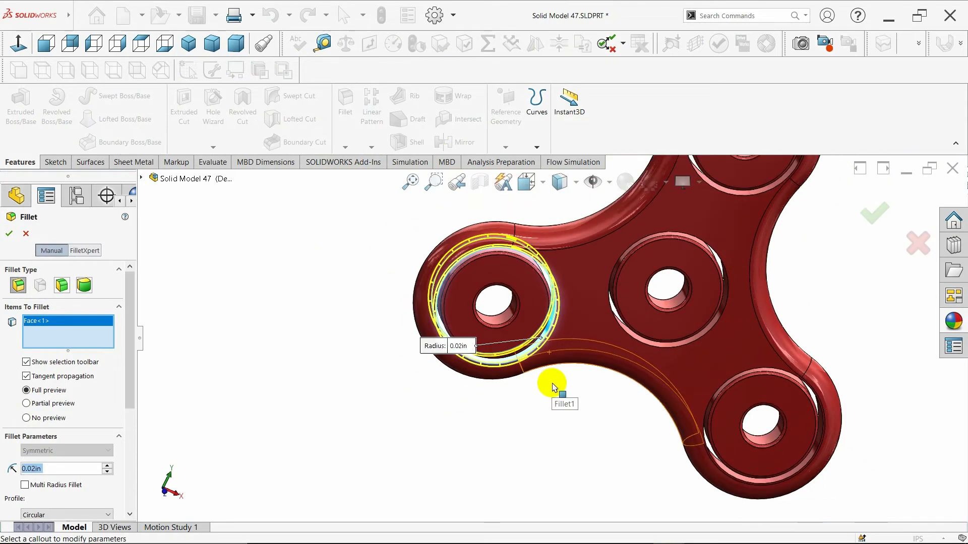
middle_drag(554, 388, 693, 340)
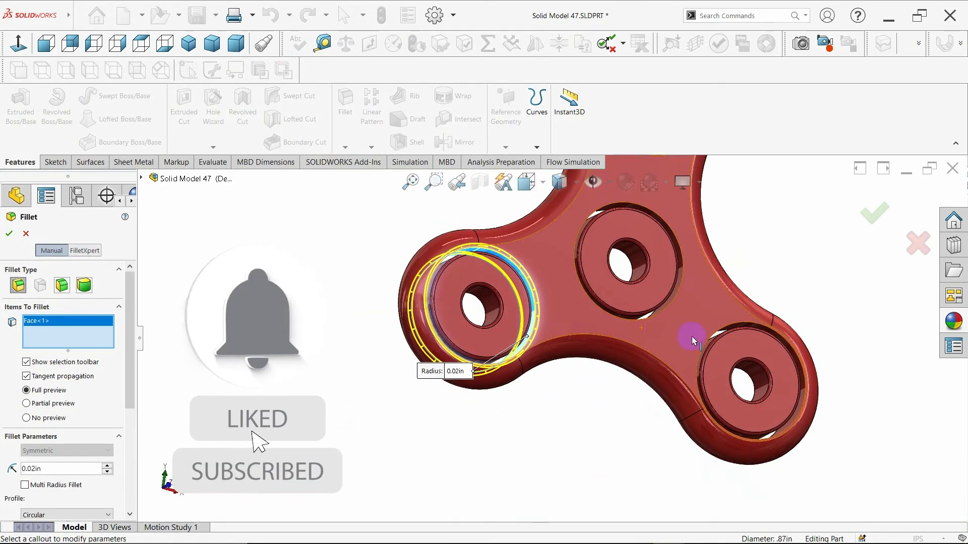
scroll(746, 401, down, 5)
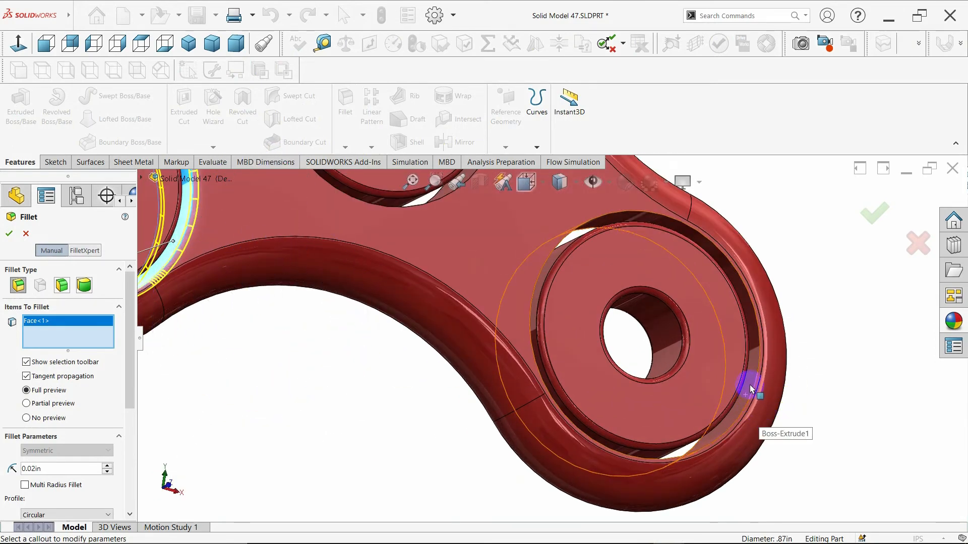
click(751, 389)
scroll(766, 361, up, 5)
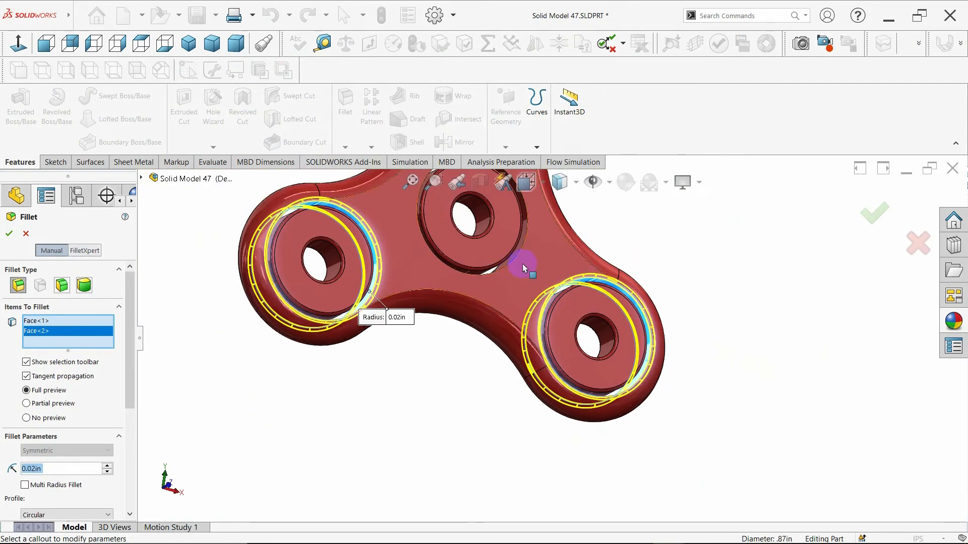
Add the bore walls around the central and upper discs to the 0.02 in fillet and apply it
scroll(522, 264, down, 5)
click(539, 281)
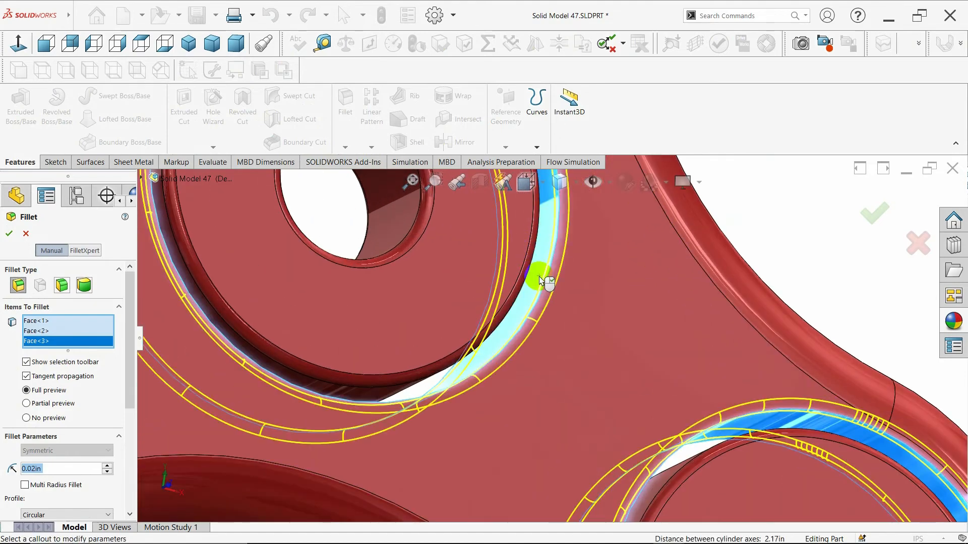
scroll(570, 304, up, 5)
scroll(579, 296, down, 6)
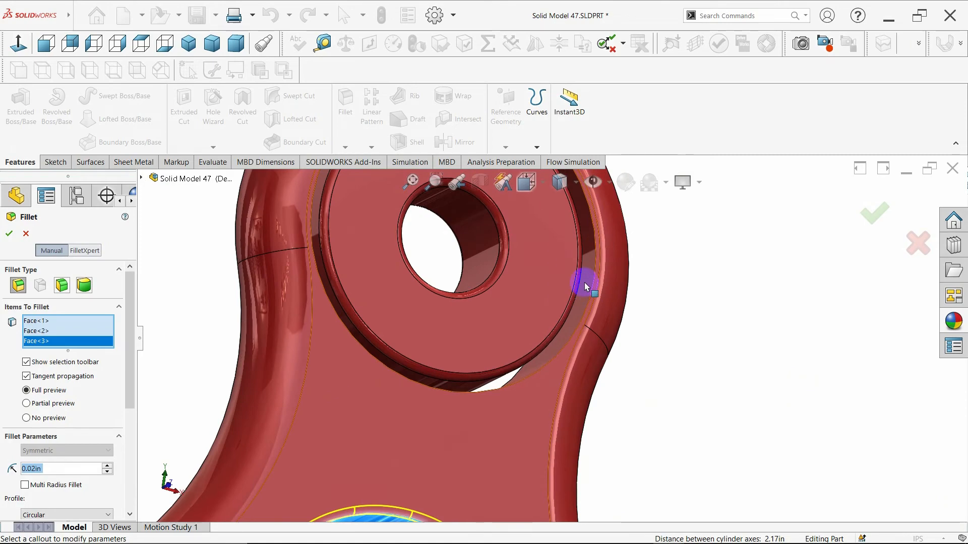
click(586, 283)
scroll(608, 308, up, 5)
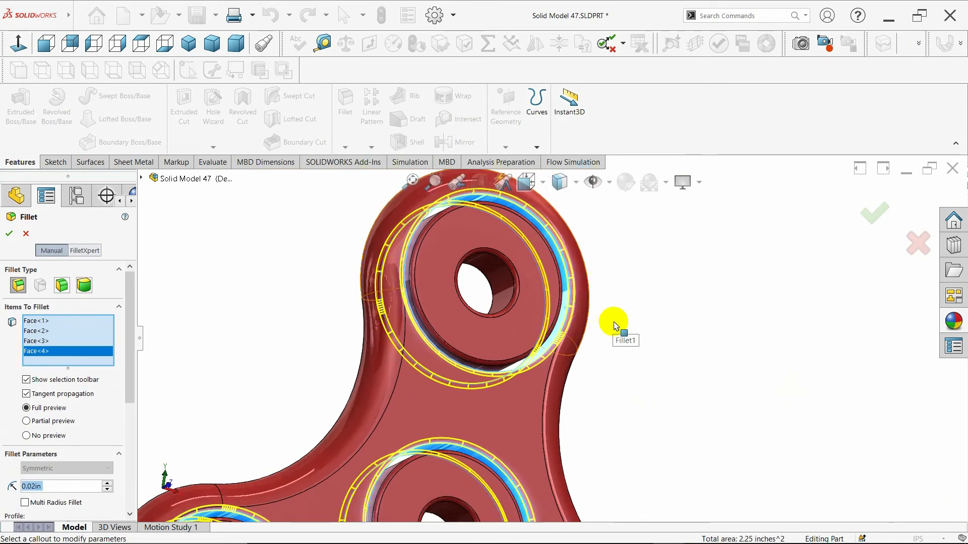
scroll(623, 357, up, 5)
middle_drag(622, 367, 509, 359)
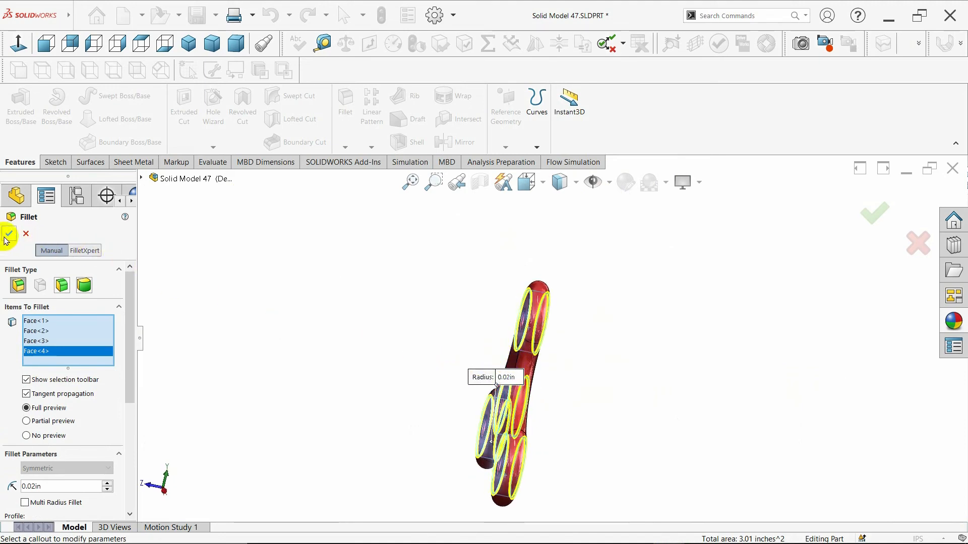
click(8, 236)
middle_drag(452, 320, 462, 268)
click(189, 44)
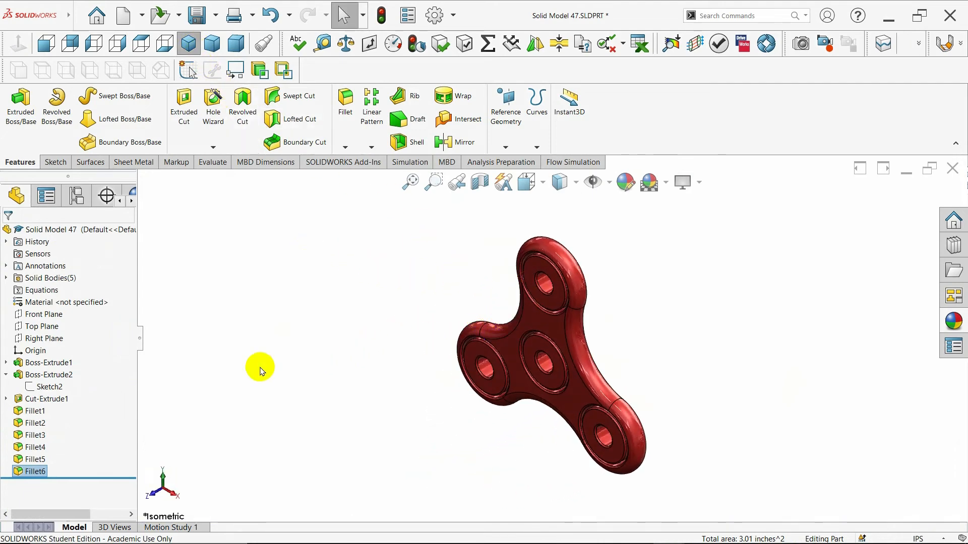
click(6, 375)
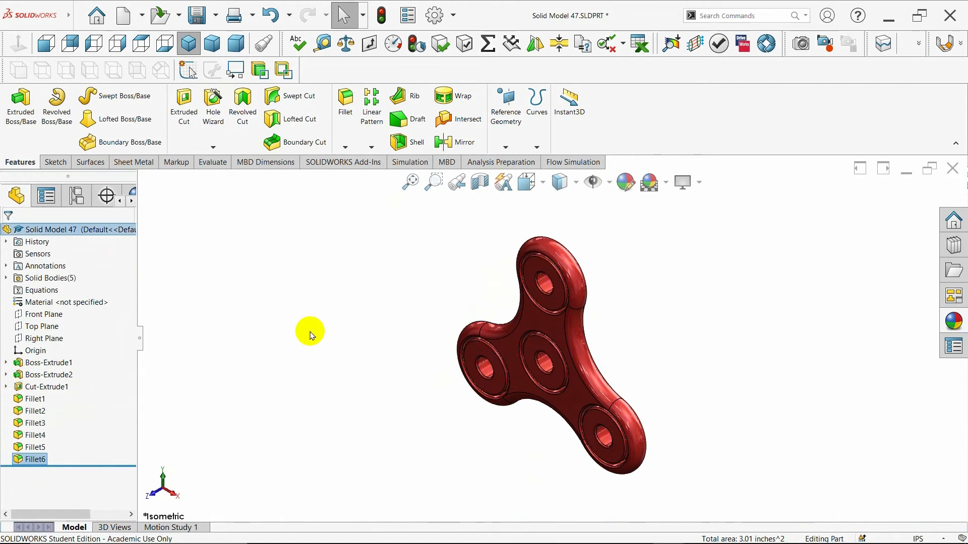
click(952, 322)
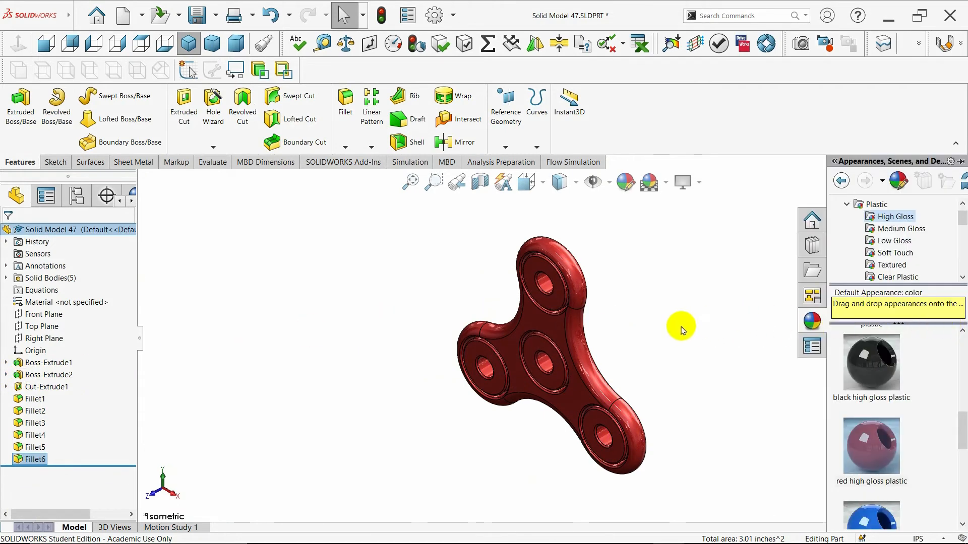
ctrl+click(32, 435)
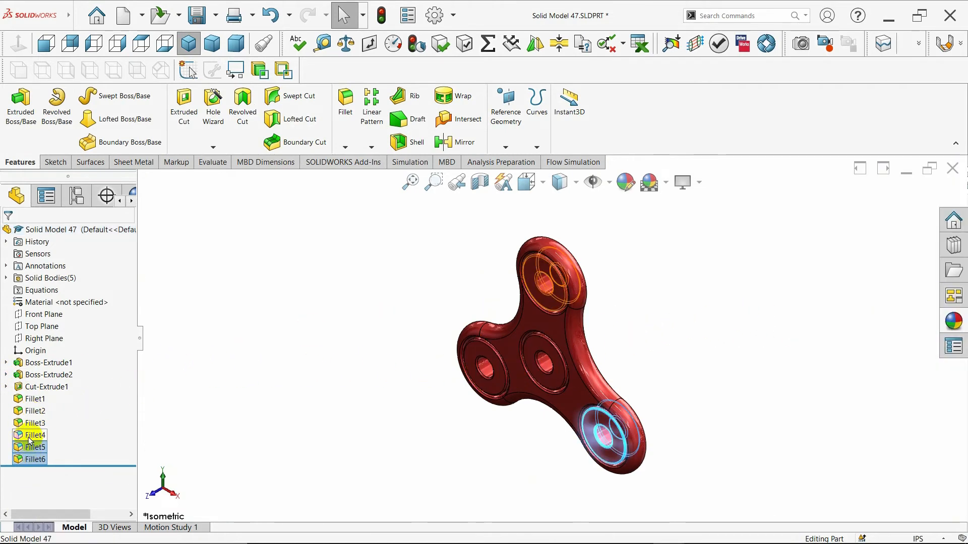
ctrl+click(33, 426)
ctrl+click(33, 412)
ctrl+click(35, 400)
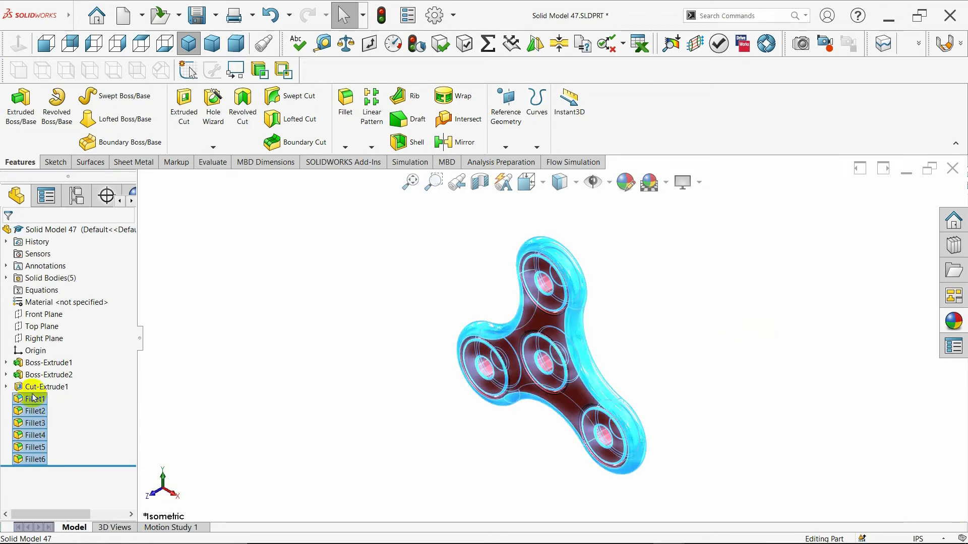
ctrl+click(37, 388)
ctrl+click(41, 376)
ctrl+click(35, 363)
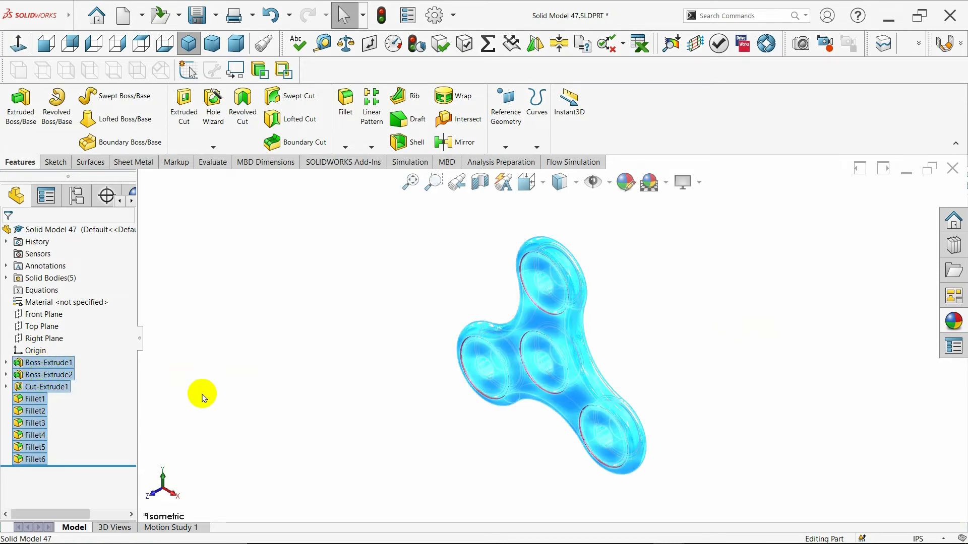
key(Escape)
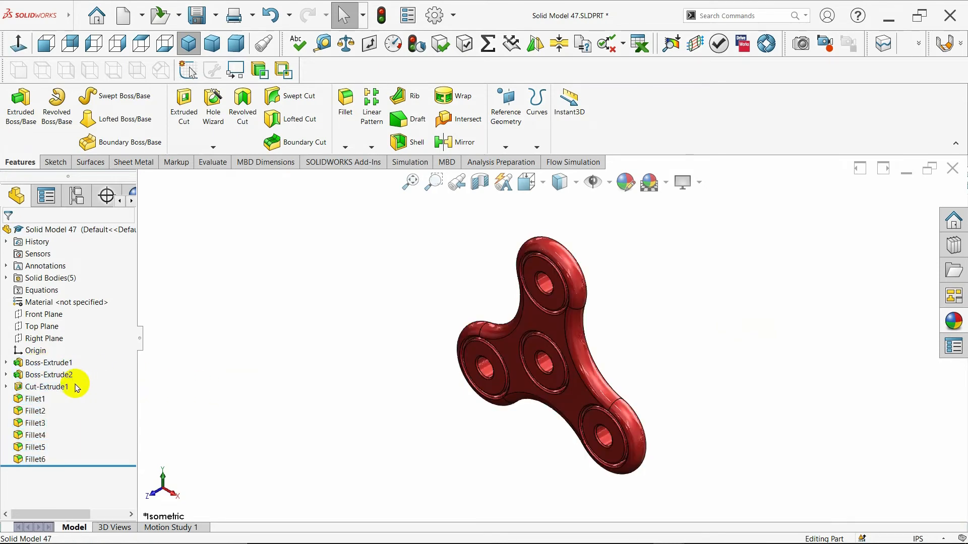
Apply the black high gloss plastic appearance to the features from Boss-Extrude2 through Fillet6, leaving out Boss-Extrude1
click(56, 376)
ctrl+click(39, 387)
ctrl+click(35, 399)
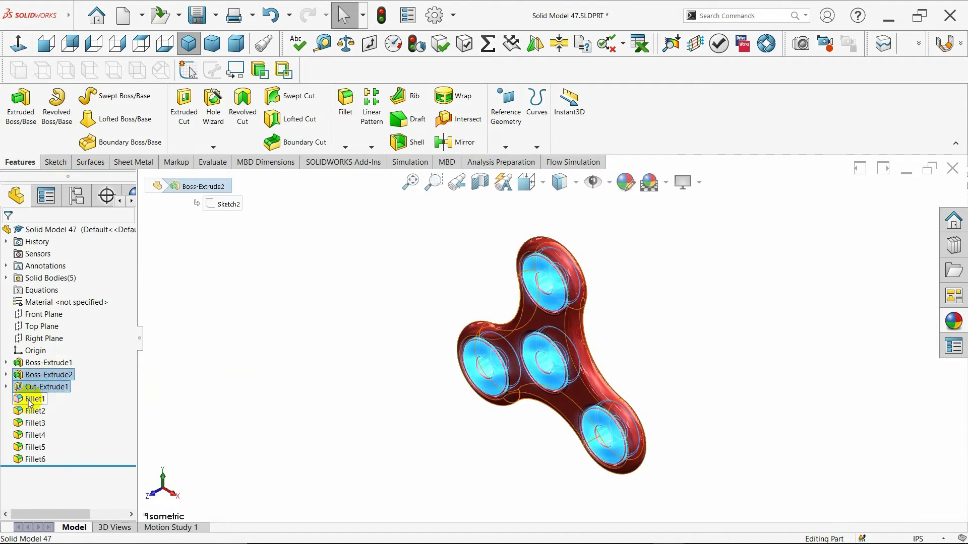
ctrl+click(34, 412)
ctrl+click(29, 436)
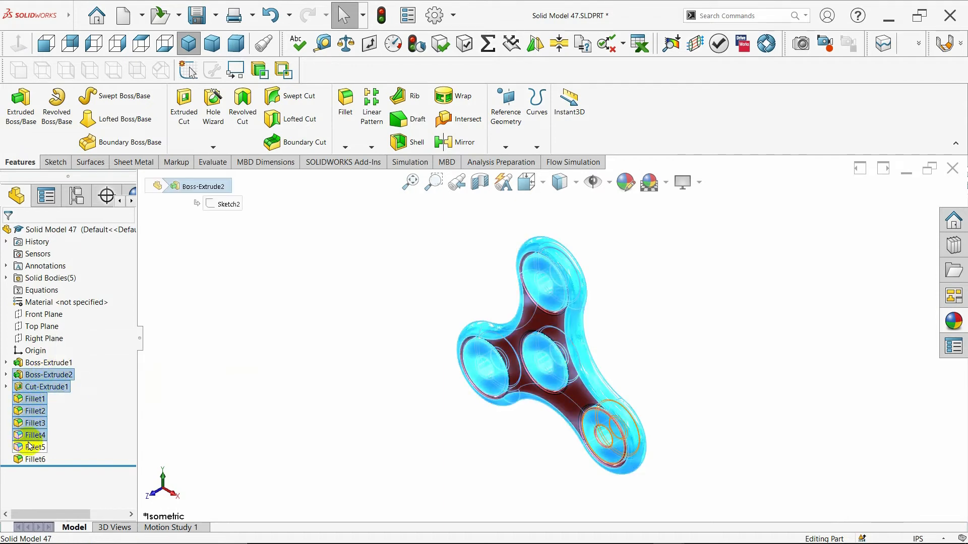
ctrl+click(35, 448)
ctrl+click(36, 460)
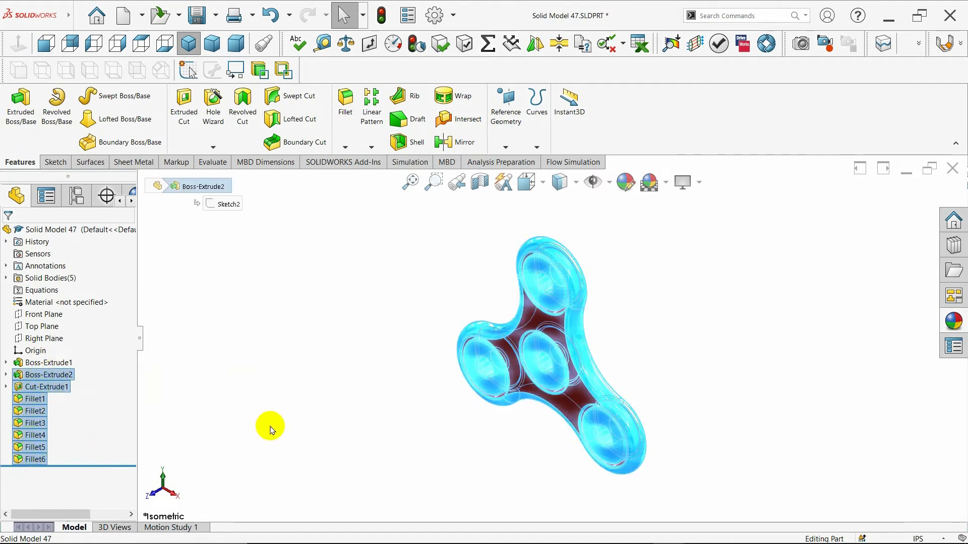
click(952, 323)
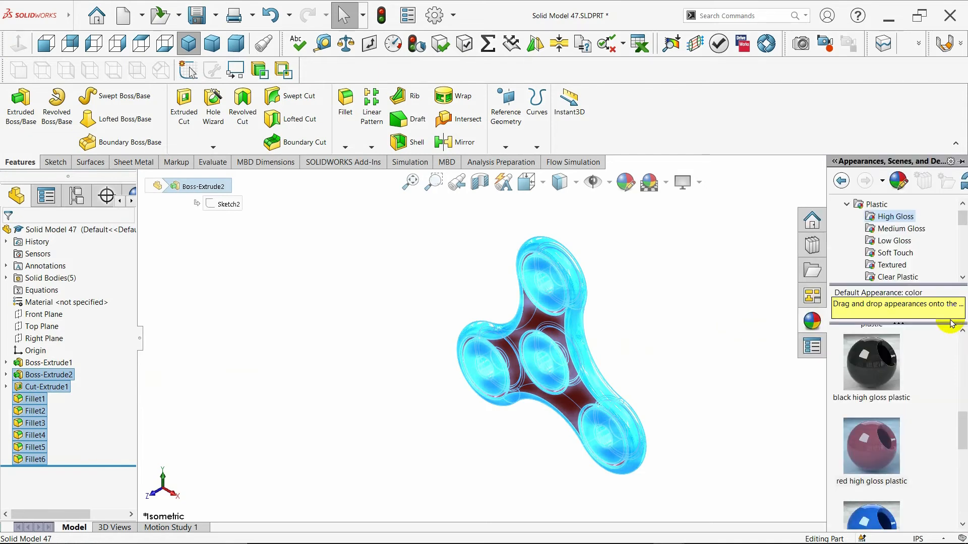
click(869, 366)
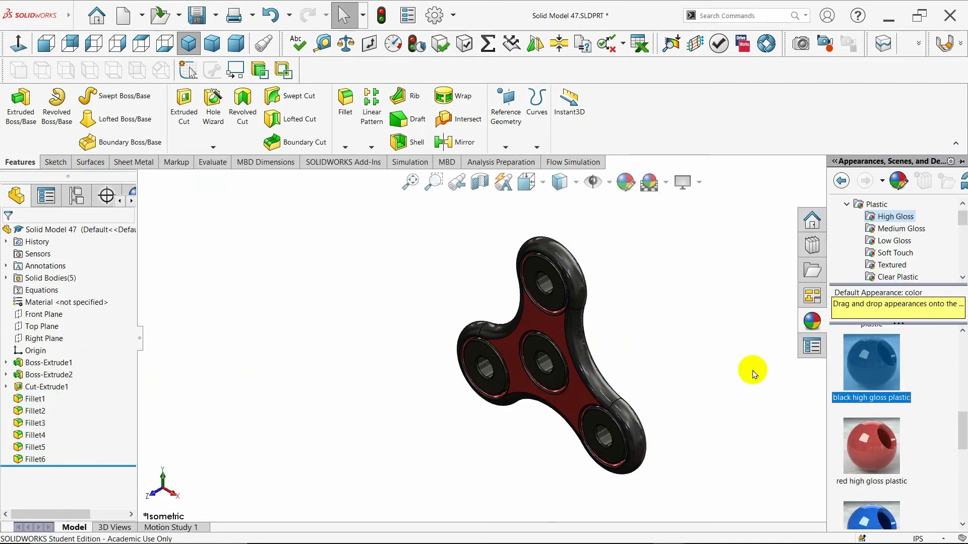
Check which faces the fillet features cover and apply red high gloss plastic to Fillet1, the full-round outer edge
middle_drag(270, 399, 312, 366)
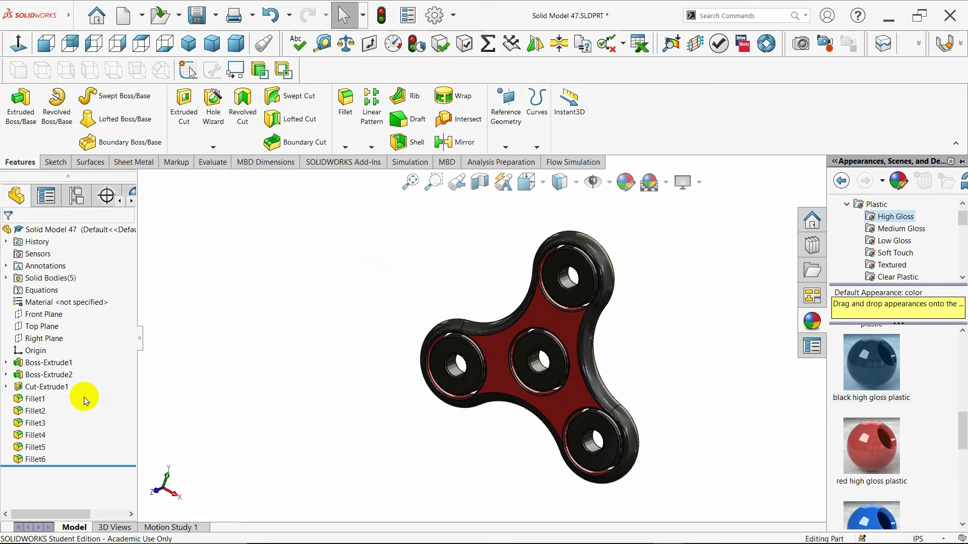
click(32, 410)
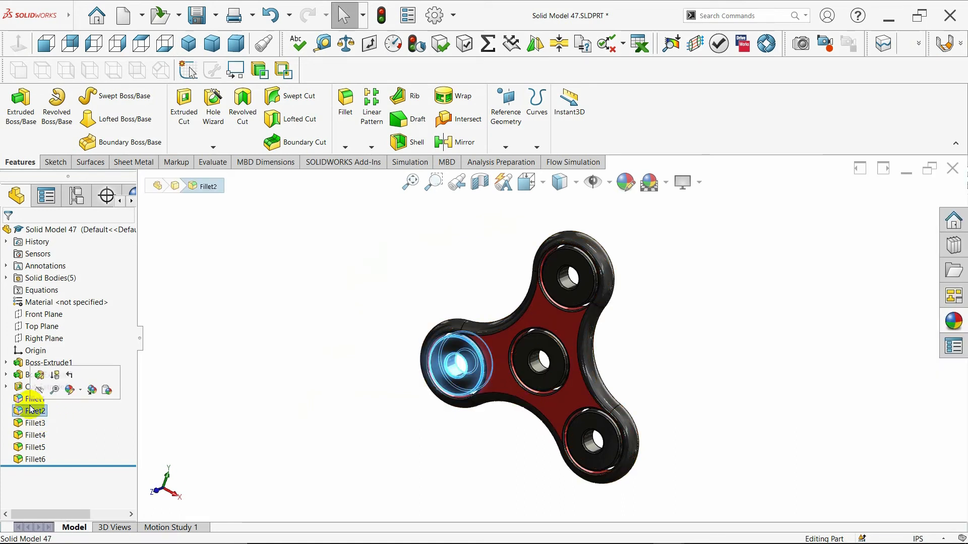
click(32, 423)
click(31, 436)
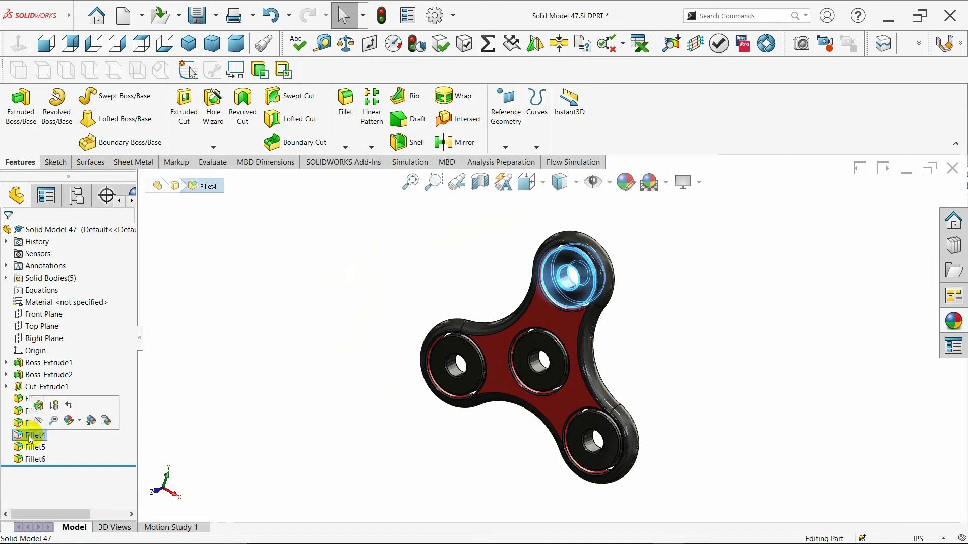
click(34, 448)
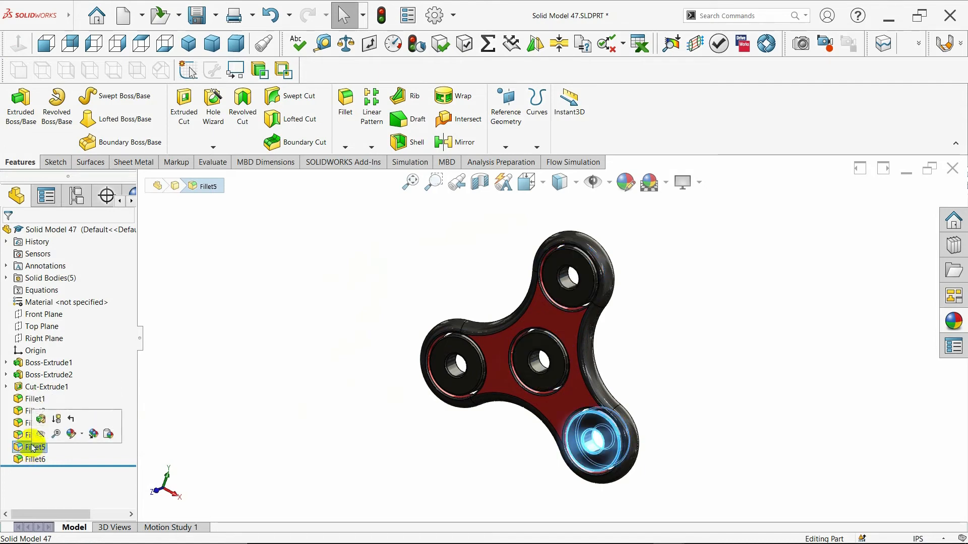
click(31, 399)
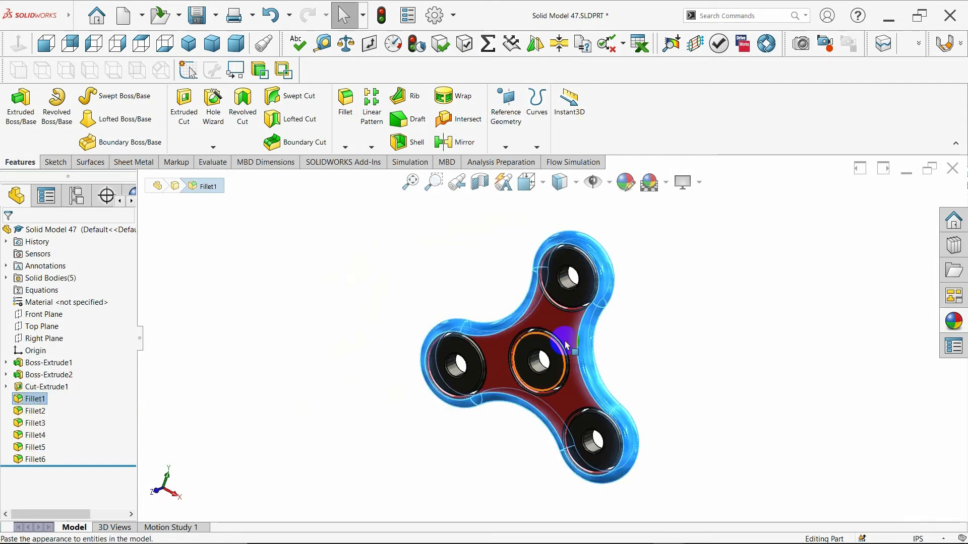
click(953, 322)
click(889, 429)
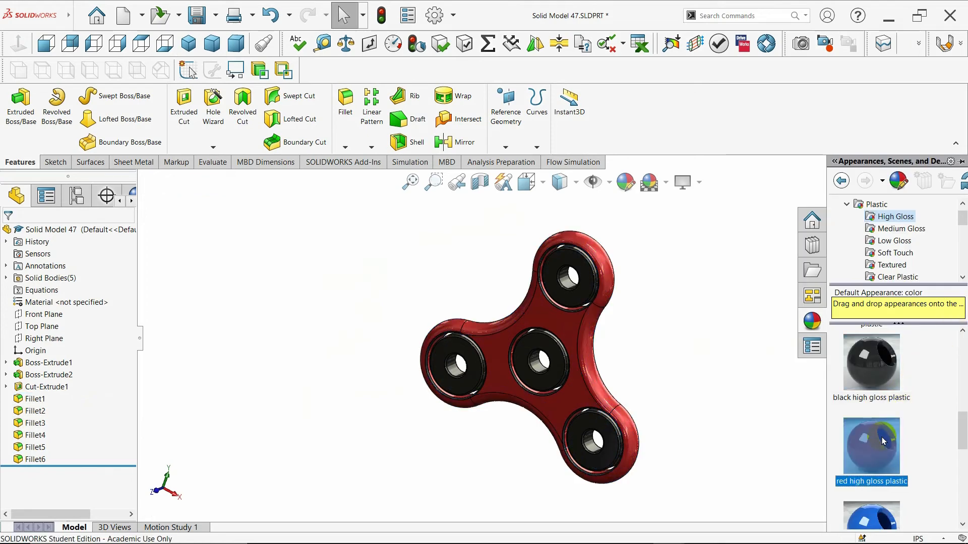
Apply red high gloss plastic to Fillet6, the body's rounded bore edges around the four discs
mouse_move(719, 397)
middle_down()
mouse_move(670, 395)
mouse_move(689, 359)
mouse_move(745, 341)
mouse_move(682, 372)
mouse_move(726, 384)
mouse_move(706, 385)
middle_up()
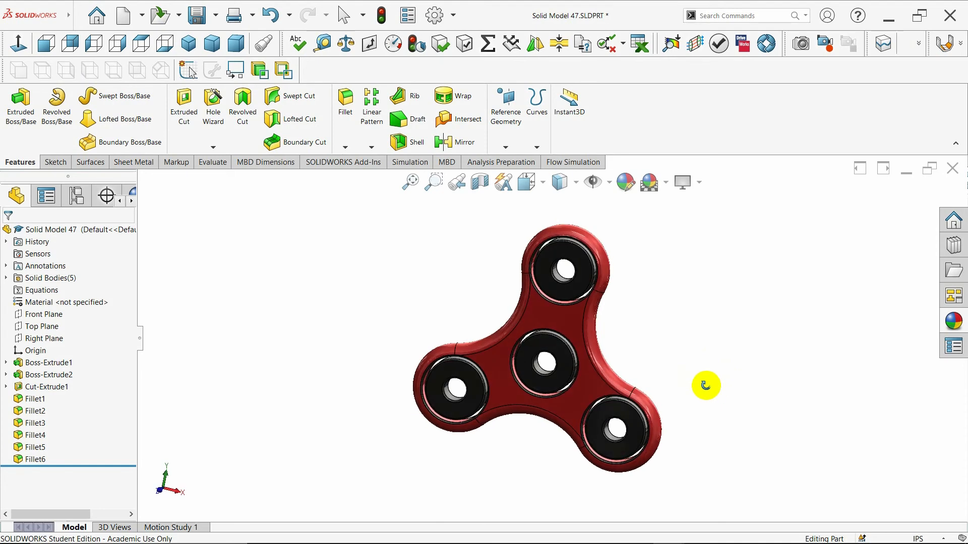
click(29, 463)
click(955, 321)
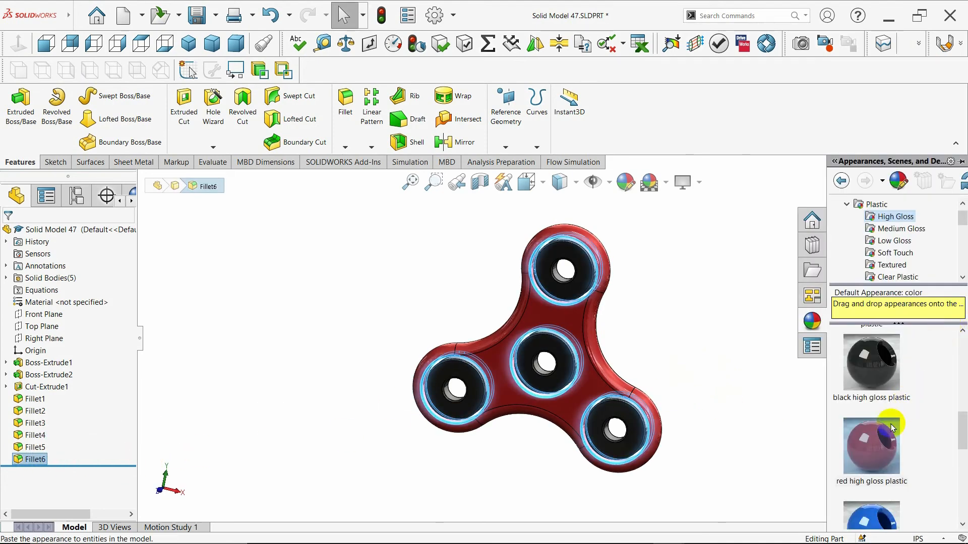
double_click(869, 440)
click(738, 395)
middle_drag(730, 393, 472, 222)
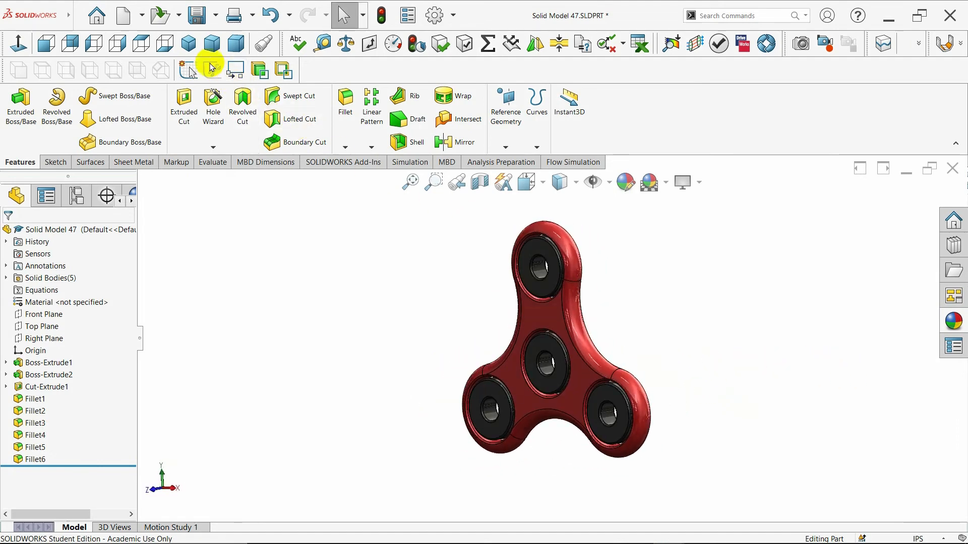
Inspect the spinner in a Front Plane section view rotated to about 275° through the upper and central discs, and switch the section off
click(188, 43)
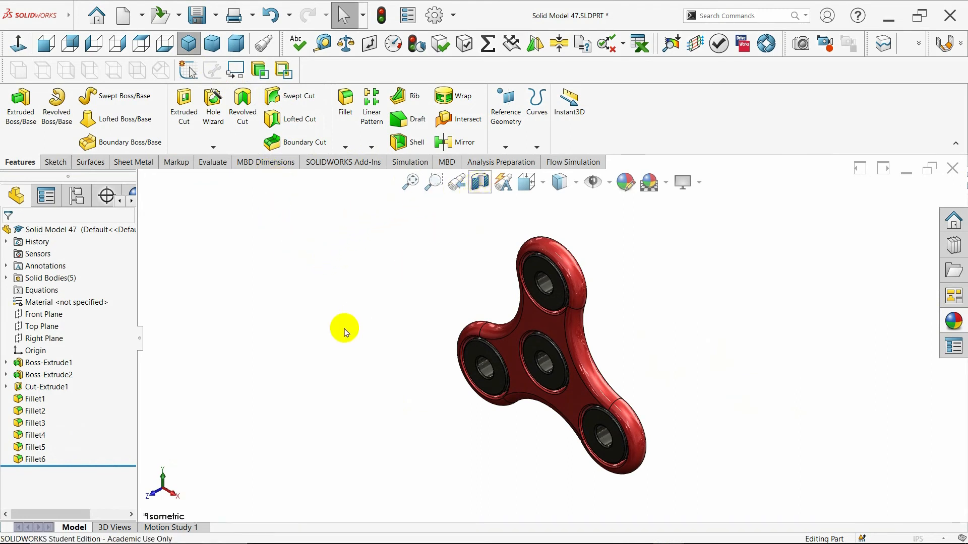
drag(507, 366, 537, 376)
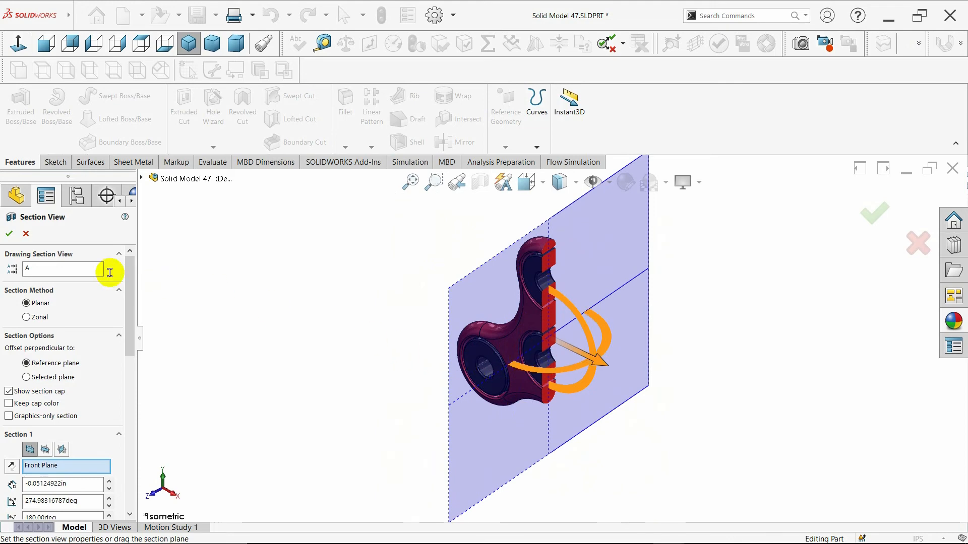
click(11, 234)
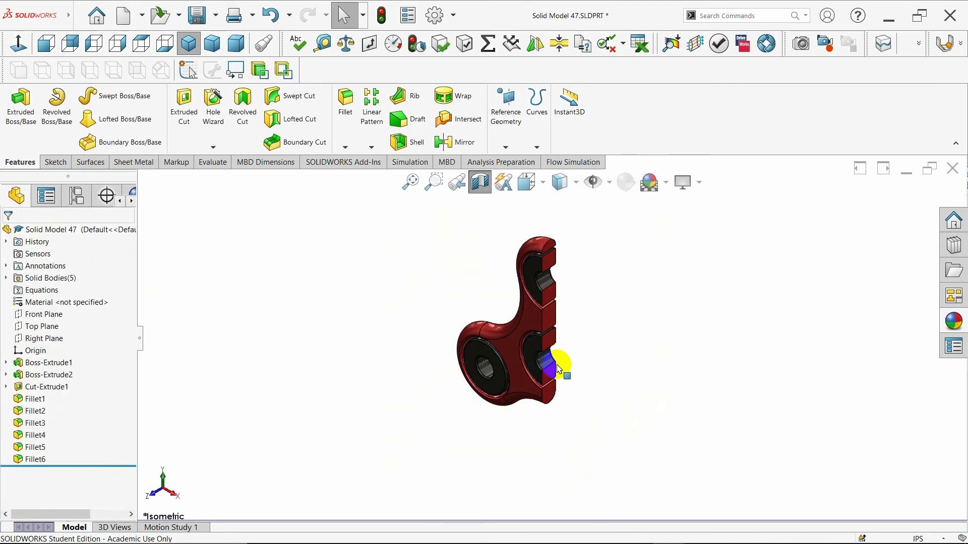
scroll(565, 379, down, 3)
scroll(565, 377, up, 2)
middle_drag(565, 377, 577, 350)
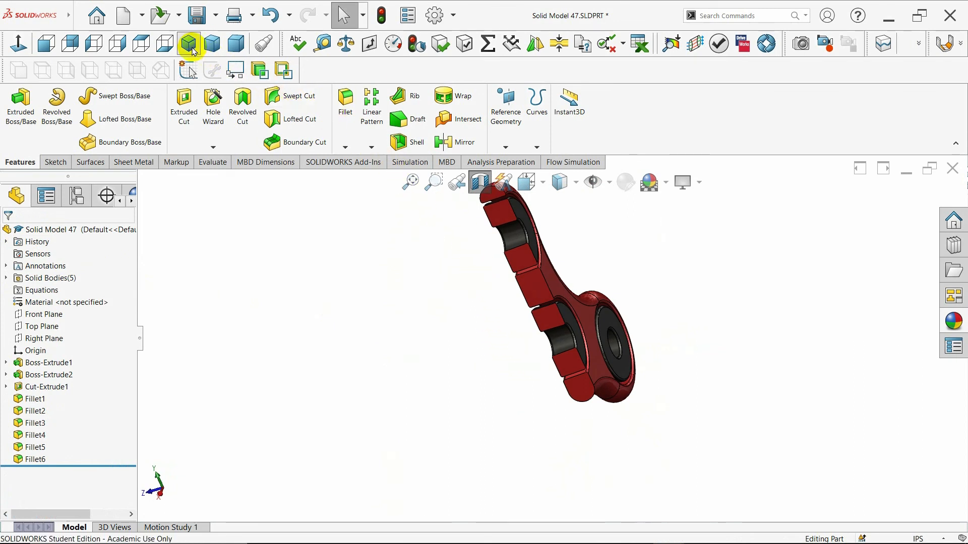
click(482, 181)
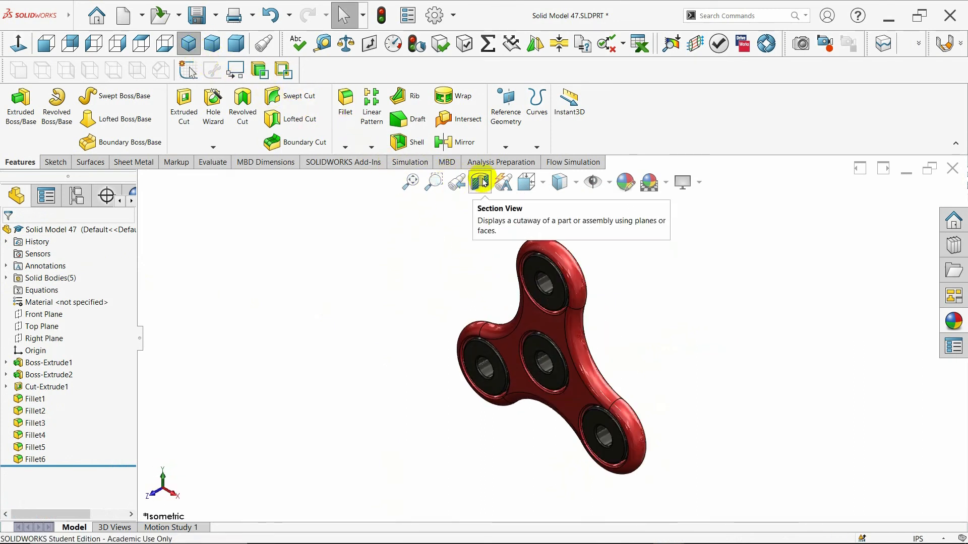
middle_drag(559, 375, 669, 443)
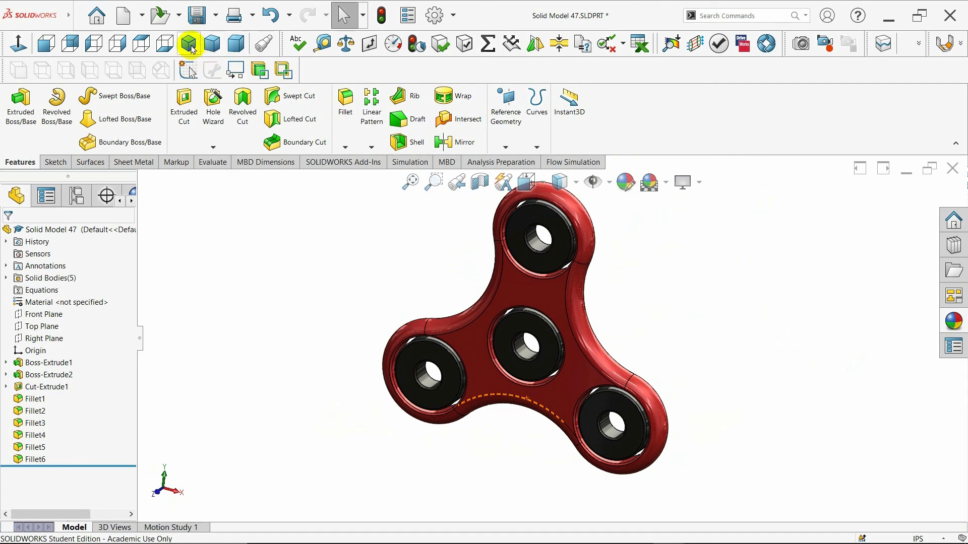
click(191, 48)
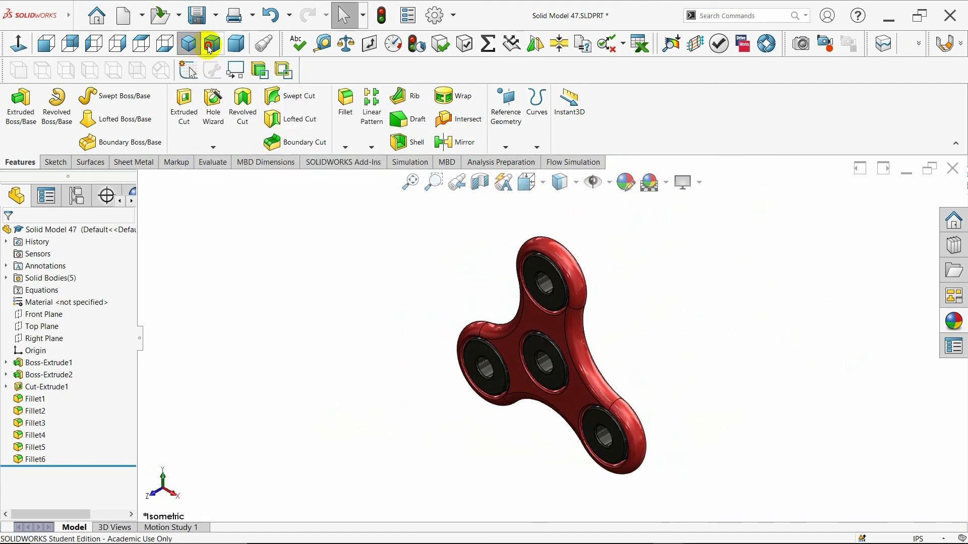
click(209, 48)
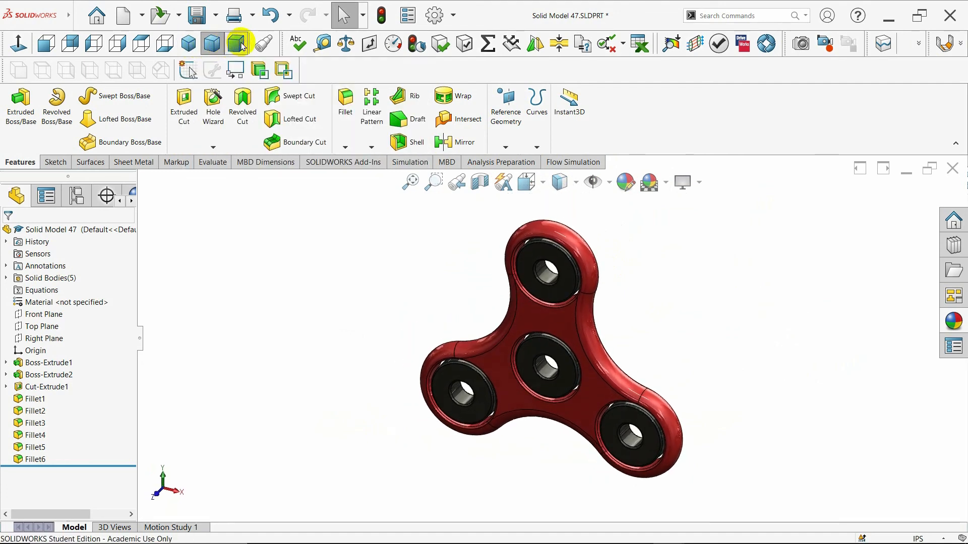
click(188, 44)
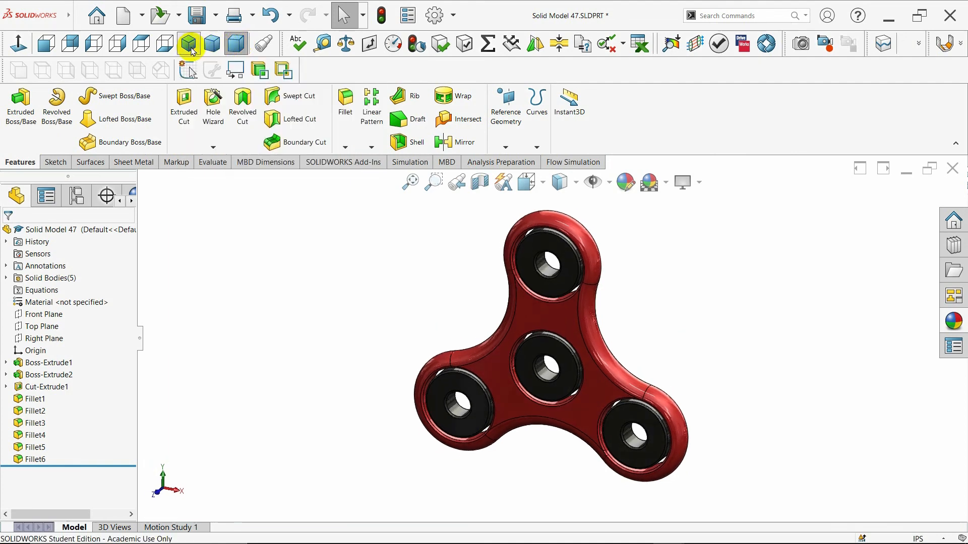